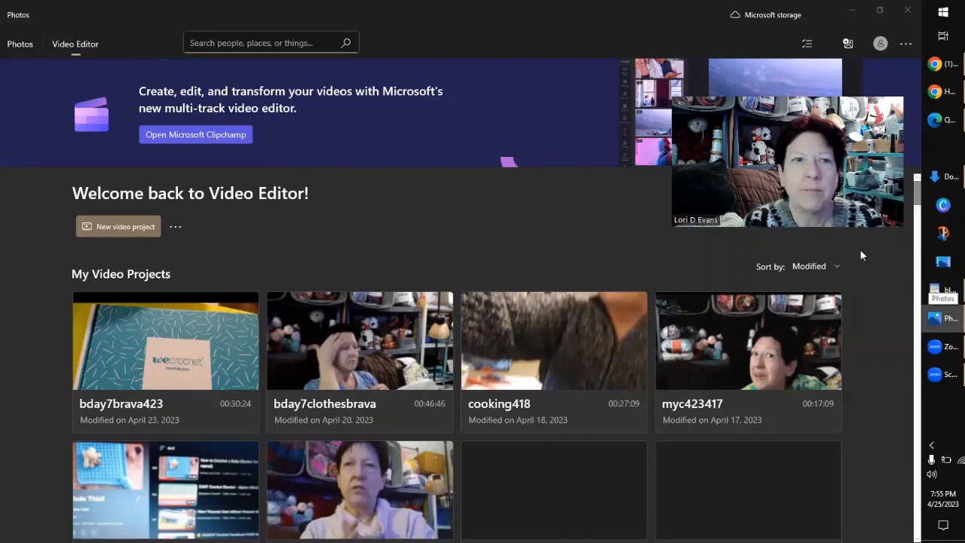
View the photo collection and return to the Video Editor's project overview.
left_click(20, 49)
left_click(20, 46)
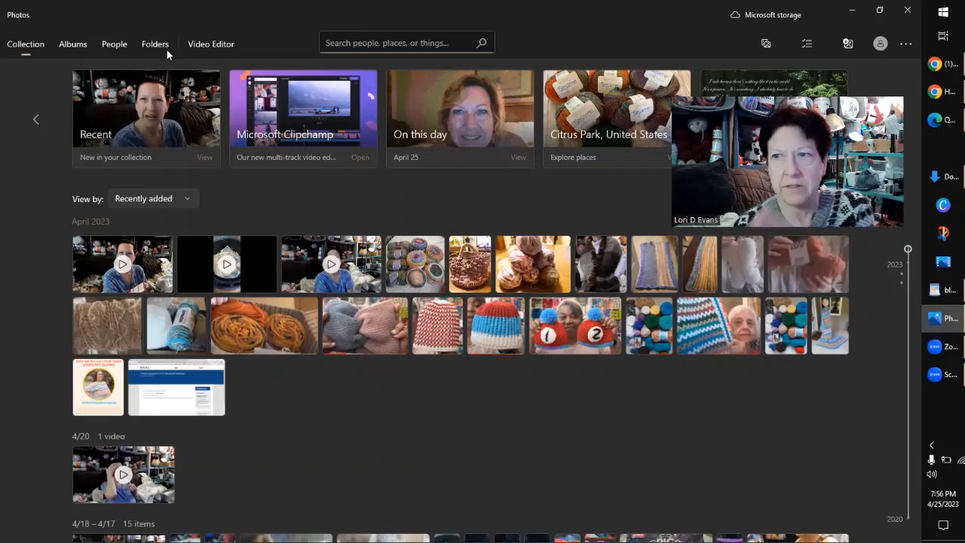
left_click(208, 45)
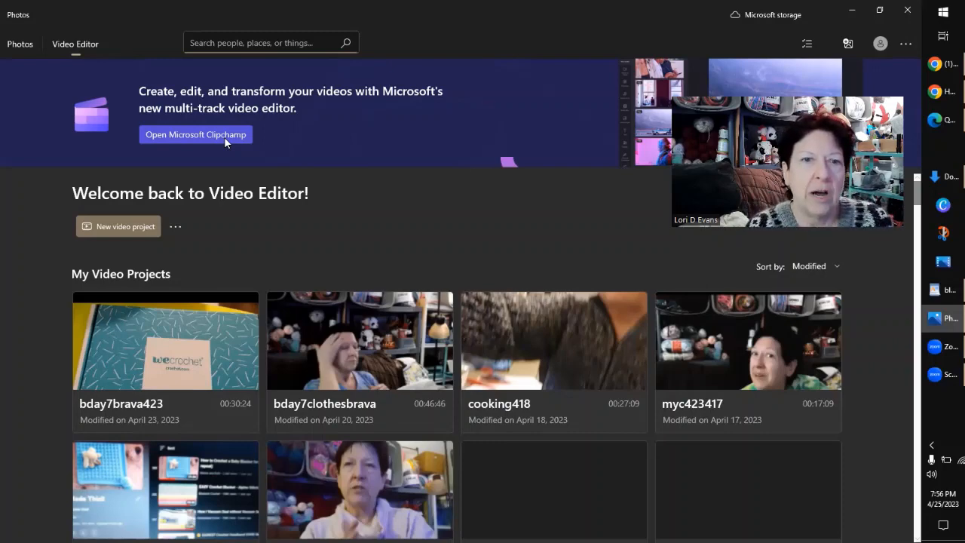
Create a new video project named MYC523.
left_click(123, 226)
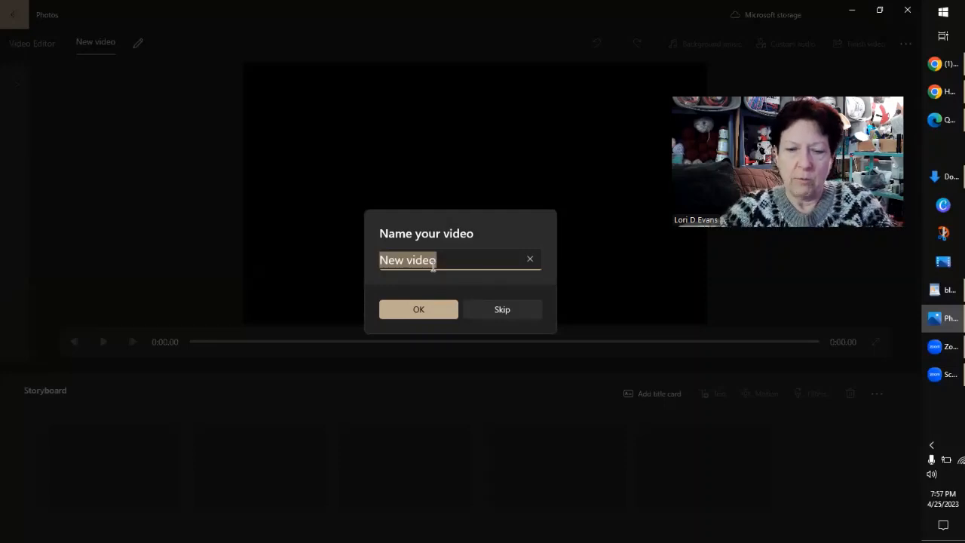
type("MYC")
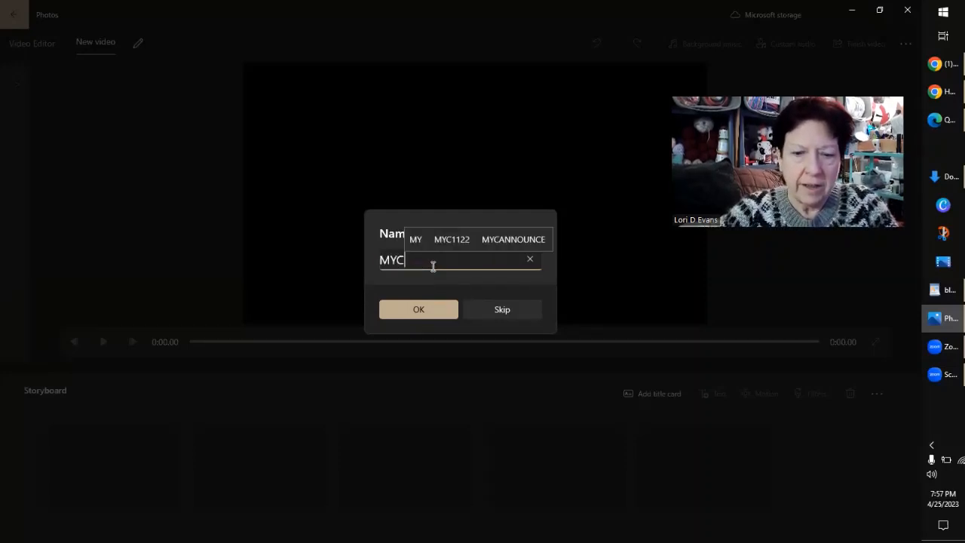
type("523")
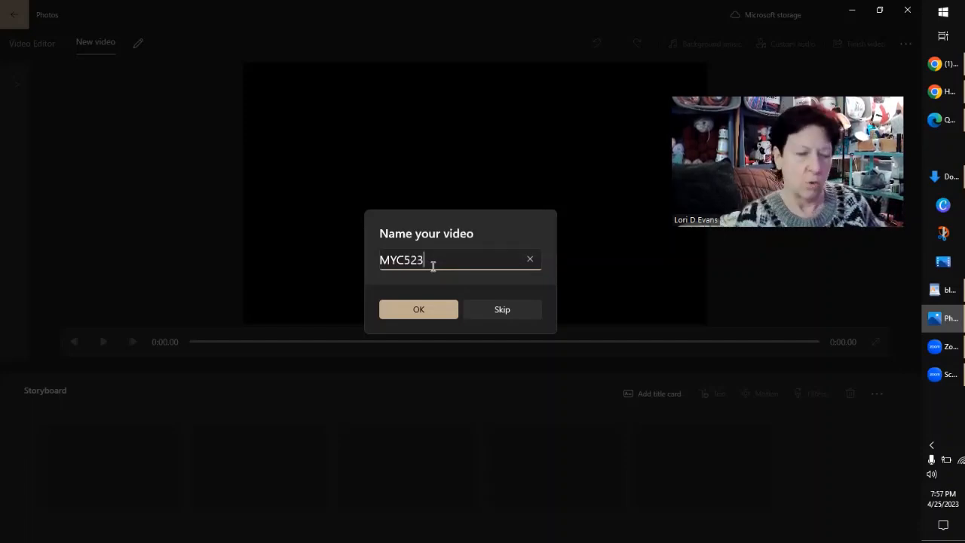
left_click(418, 310)
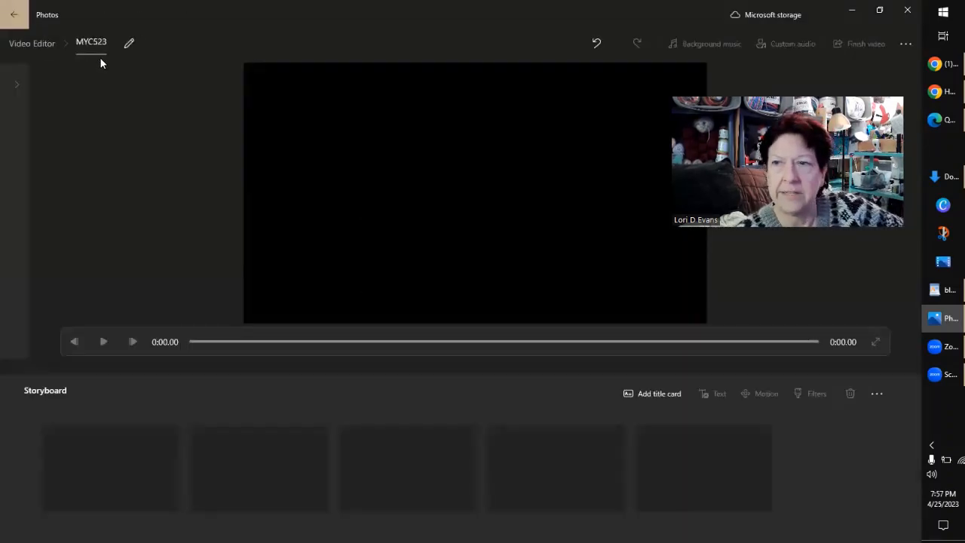
Expand the project library, choose to add media from this PC, and browse to the 2023-04-25 19.28.54 meeting folder under Documents\Zoom.
left_click(17, 86)
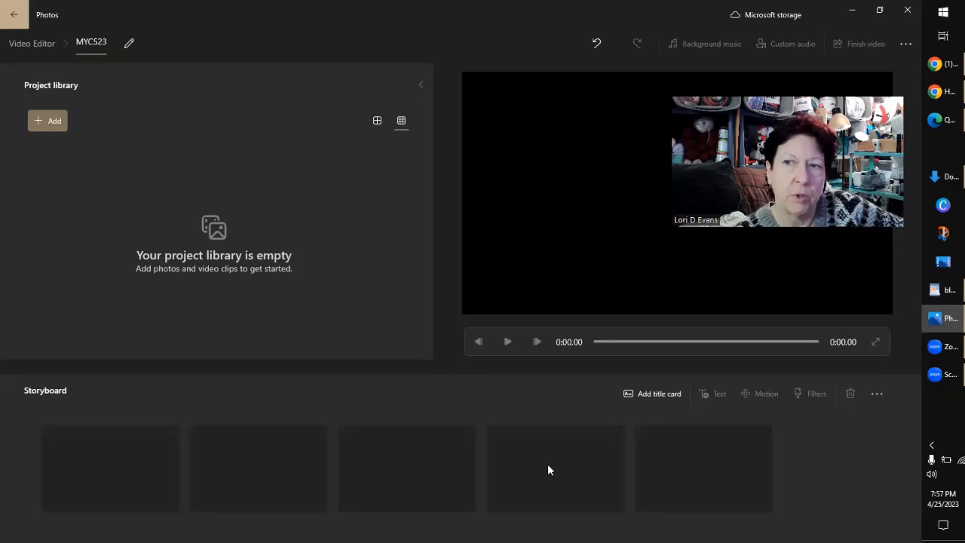
left_click(61, 125)
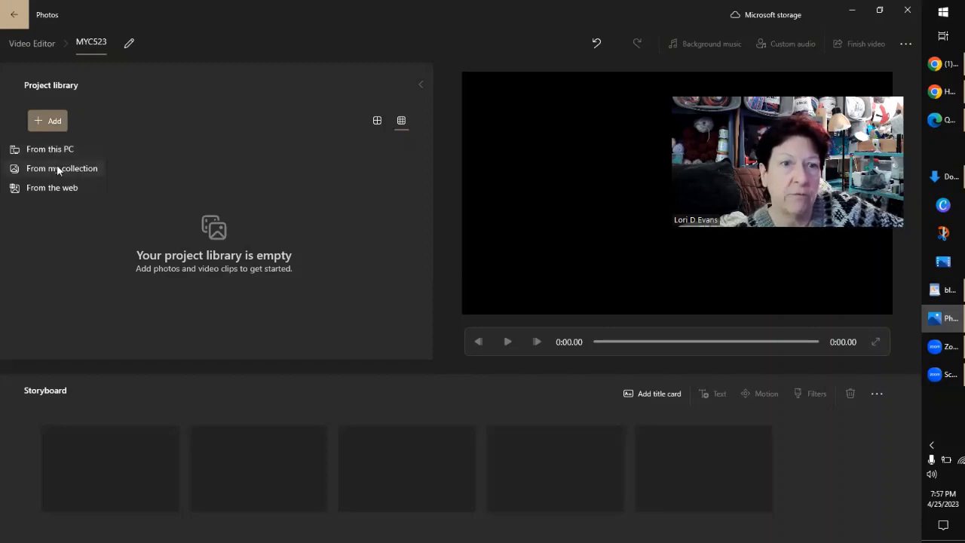
left_click(58, 151)
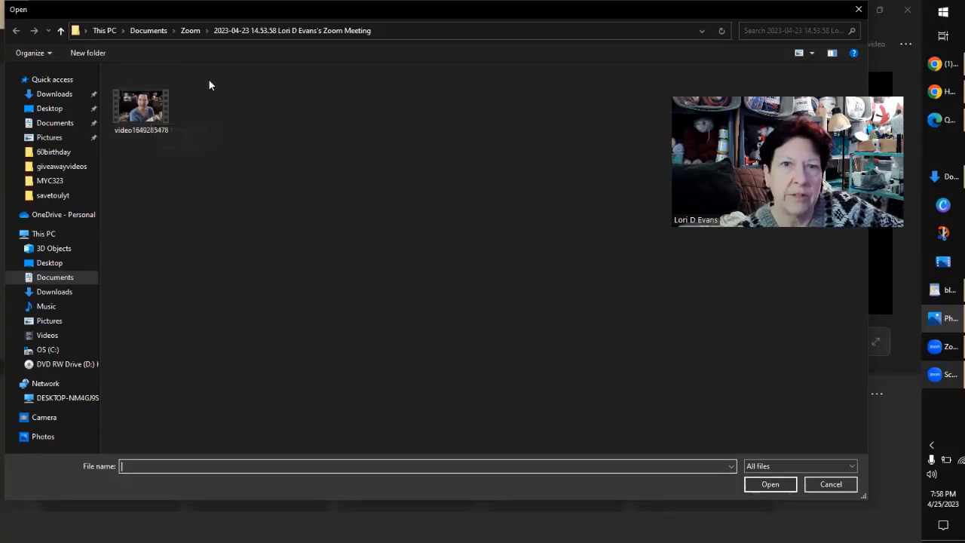
left_click(16, 278)
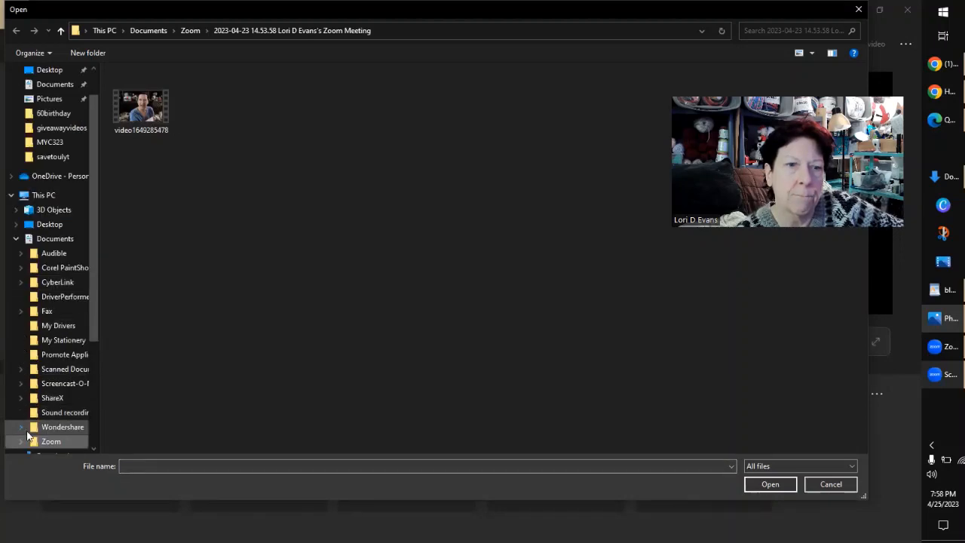
left_click(21, 442)
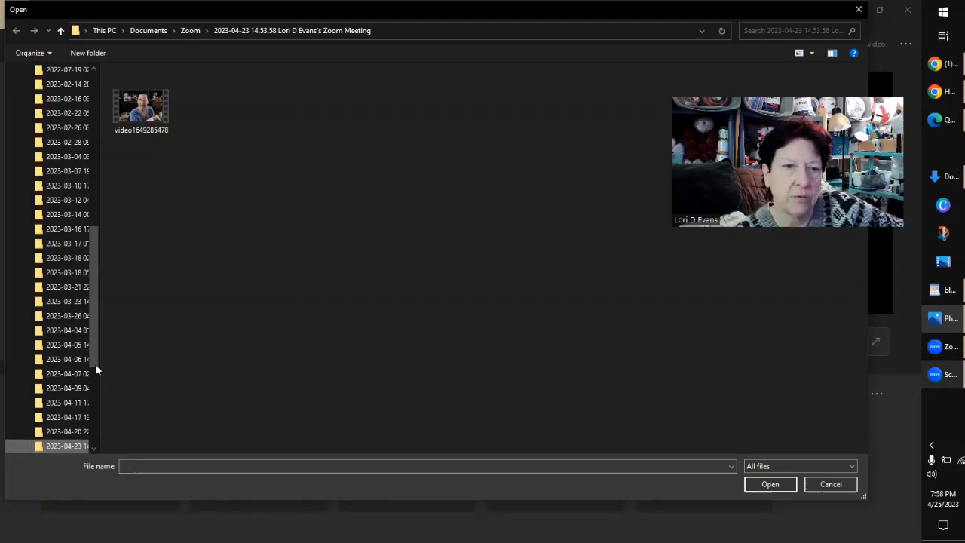
left_click_drag(95, 364, 95, 392)
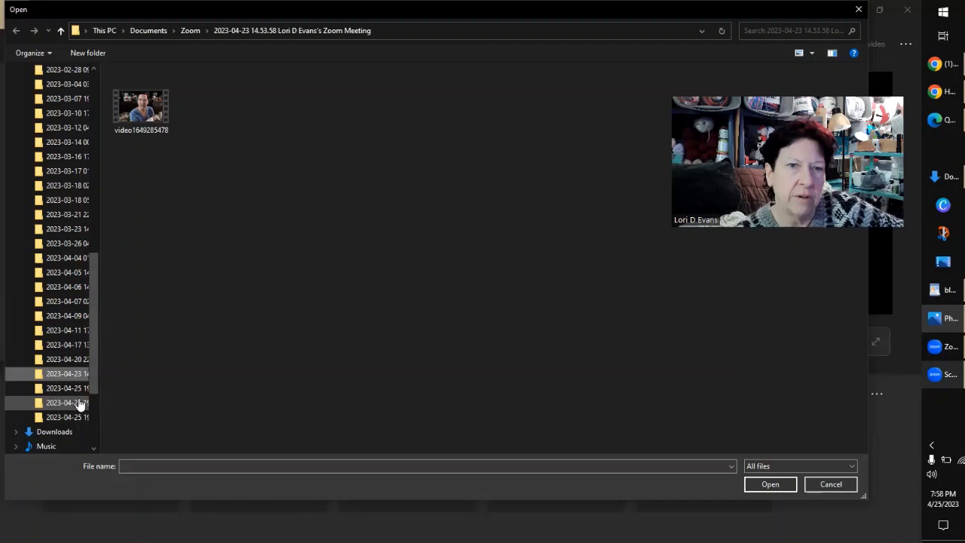
left_click(80, 403)
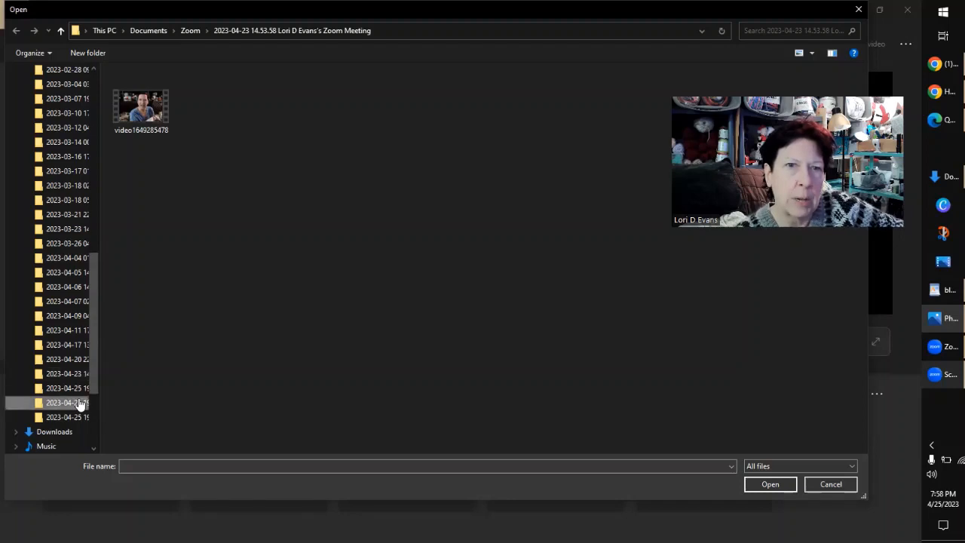
left_click(78, 403)
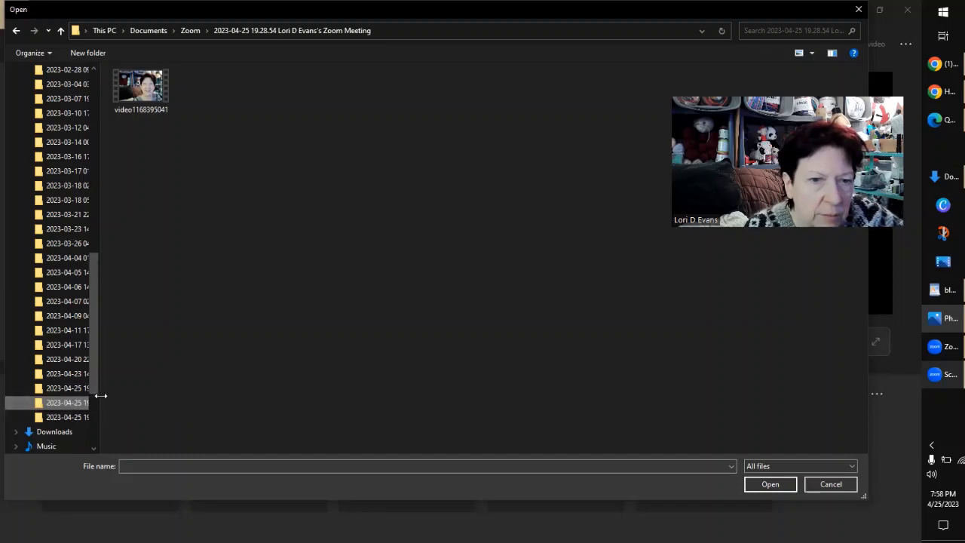
left_click_drag(101, 395, 254, 417)
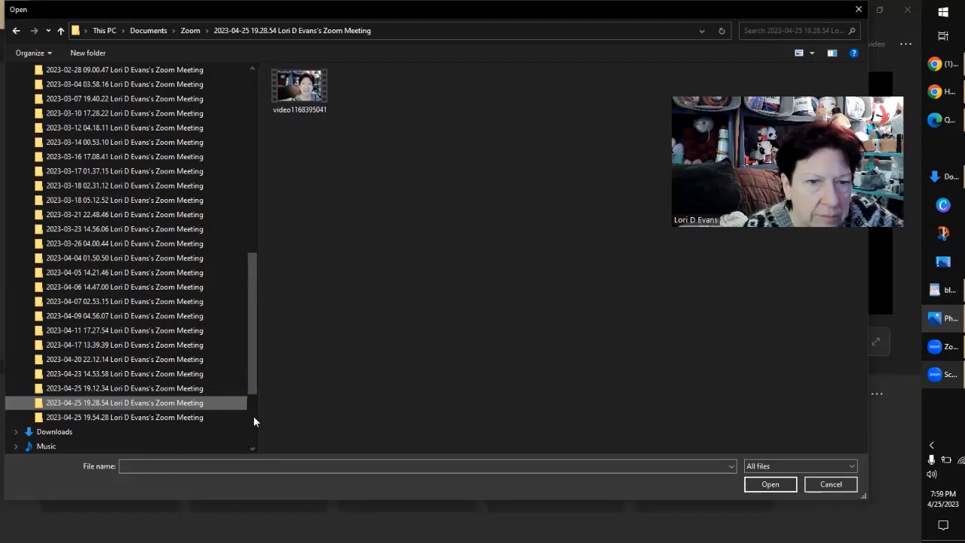
left_click(151, 392)
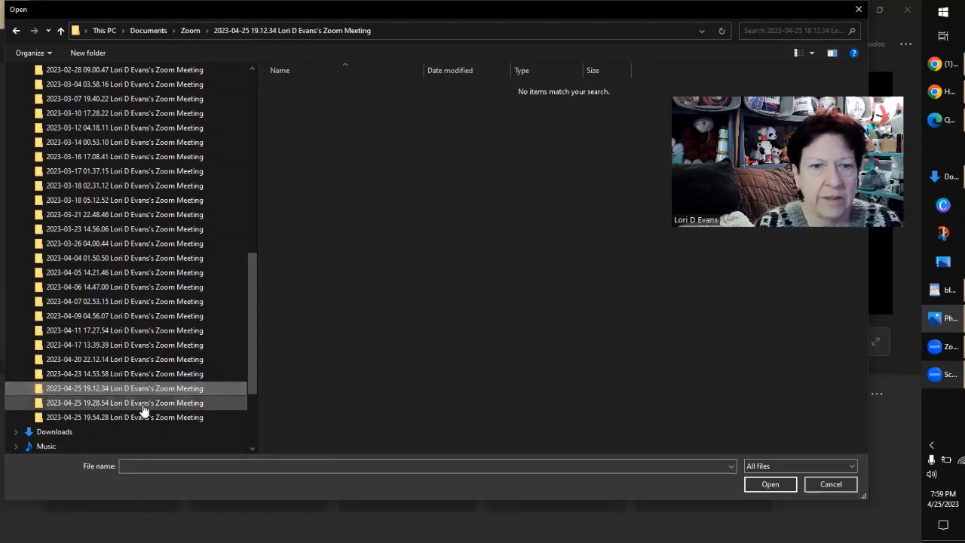
left_click(144, 407)
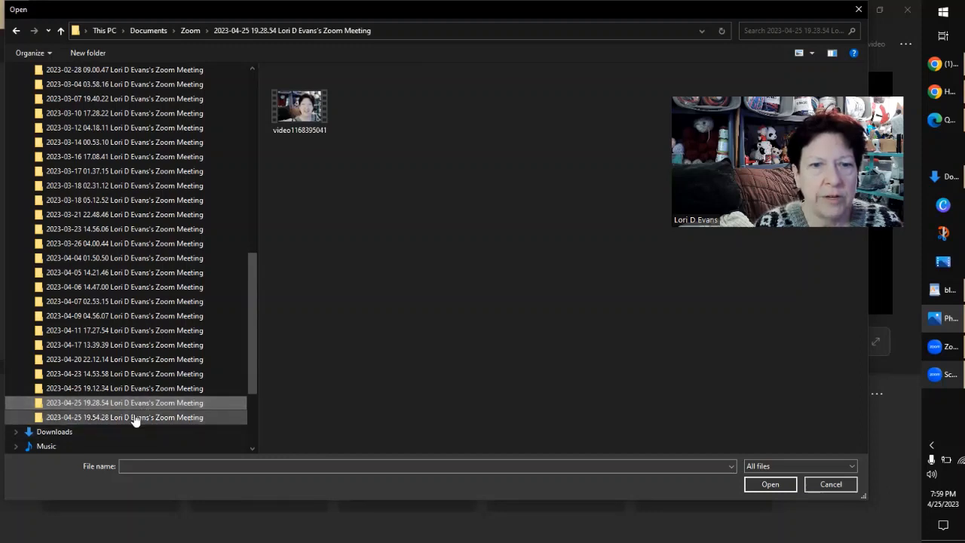
left_click(300, 120)
left_click(766, 485)
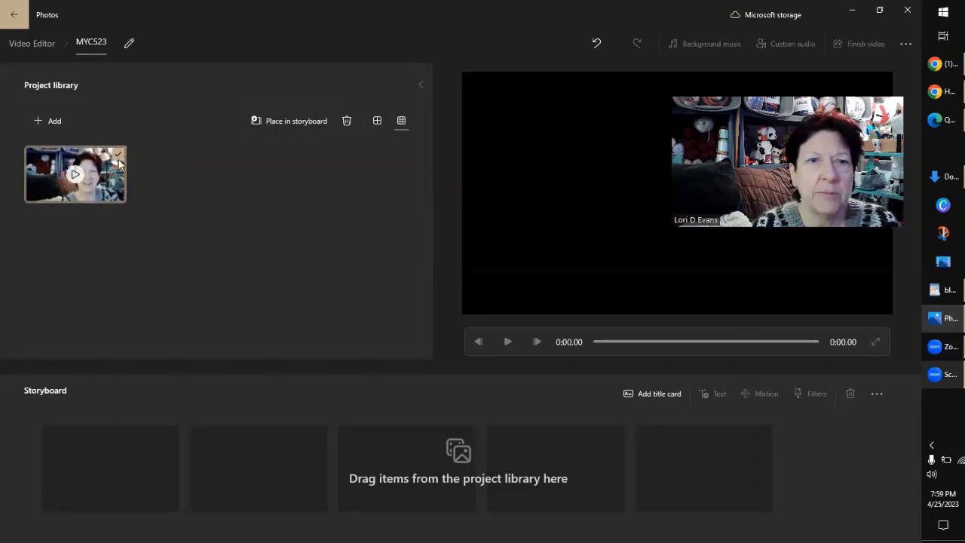
left_click(276, 120)
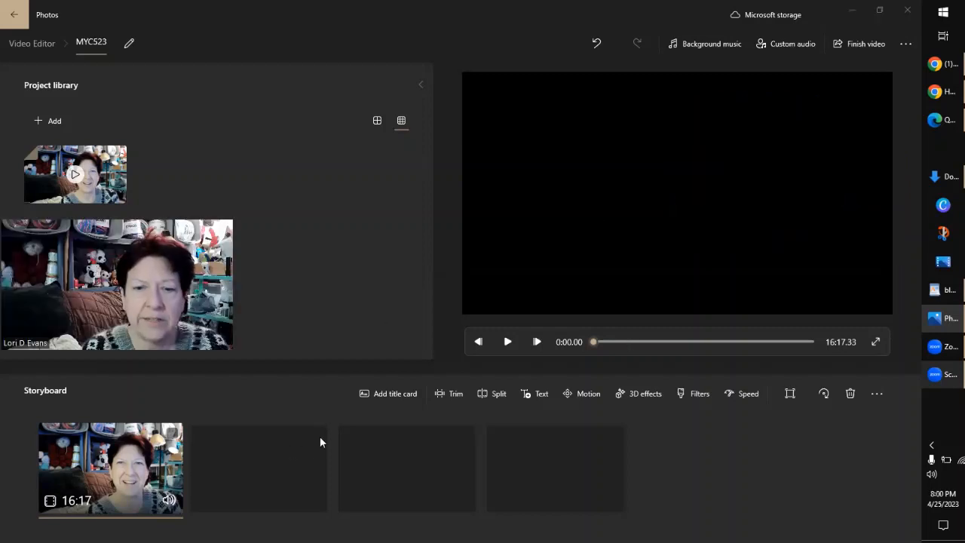
Choose to add another item from this PC and browse to the Videos\savetoulyt\pixtouse folder.
left_click(43, 125)
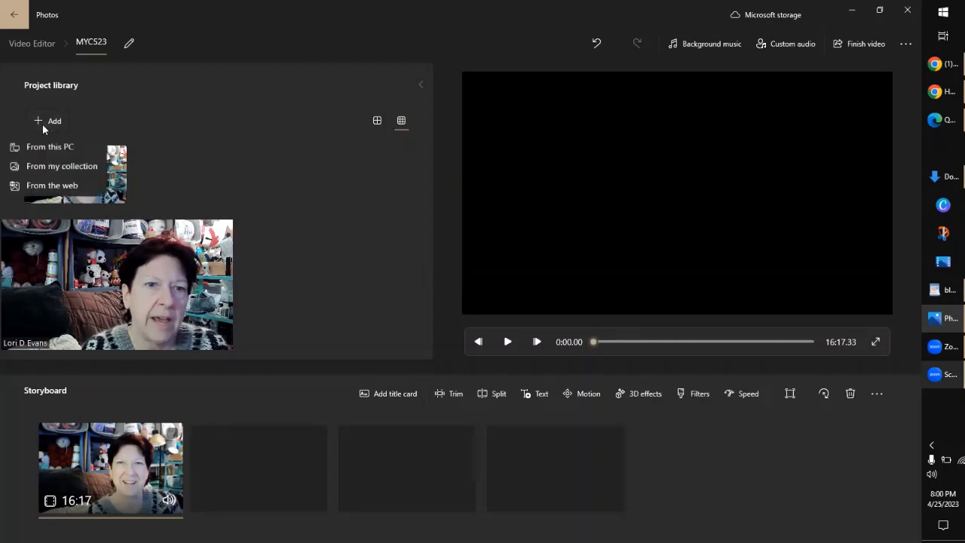
left_click(54, 148)
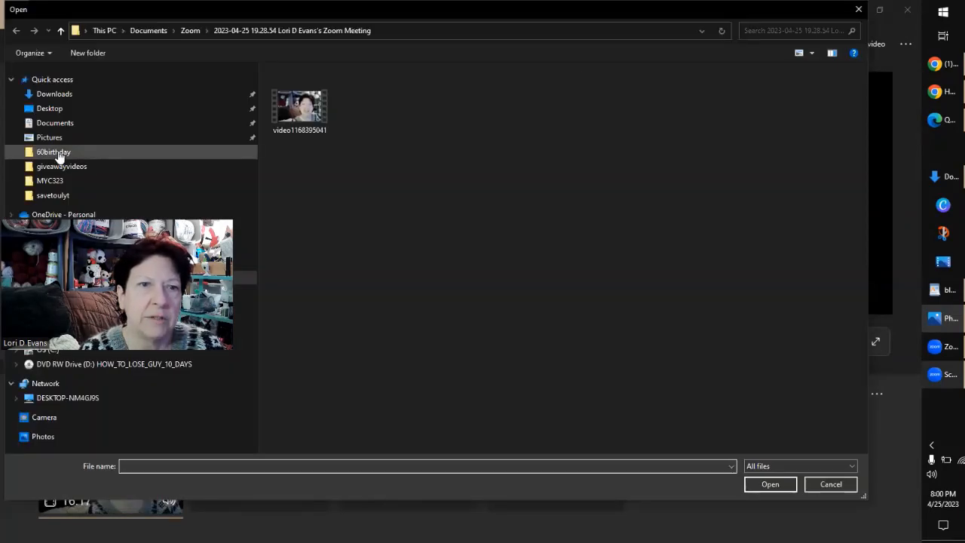
left_click(187, 136)
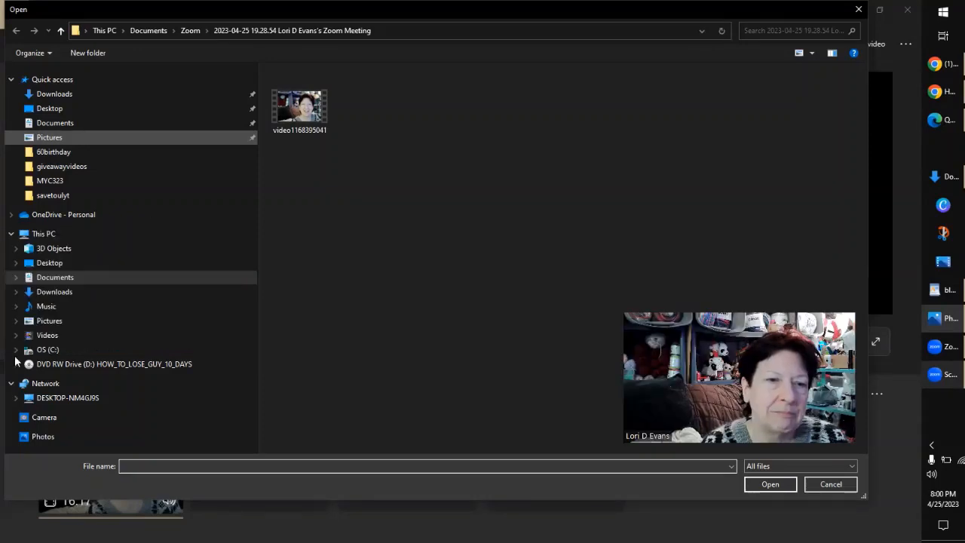
left_click(26, 201)
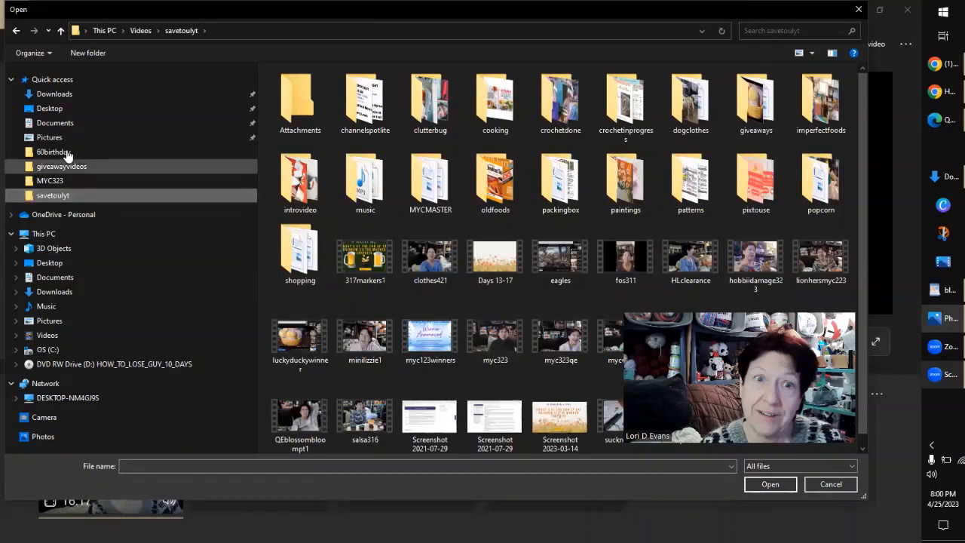
left_click(204, 31)
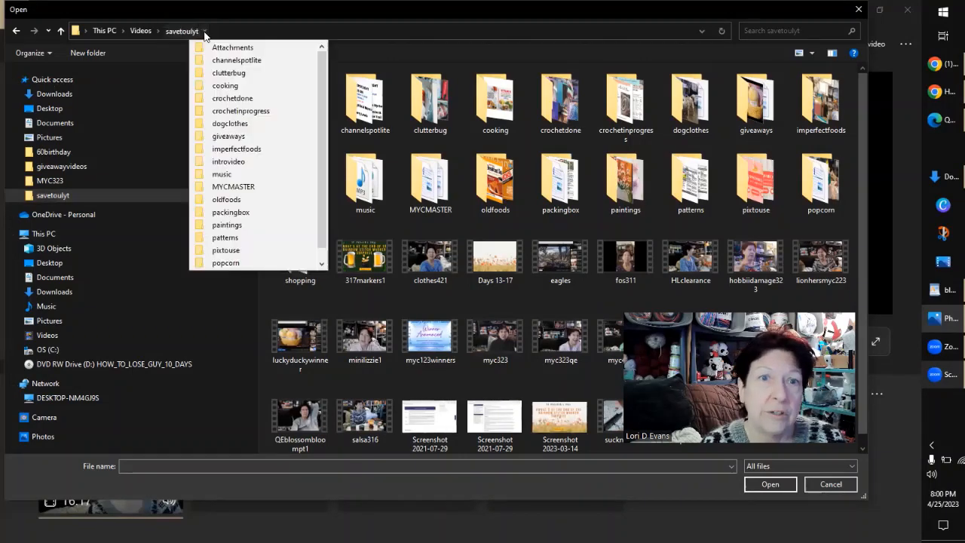
left_click(201, 251)
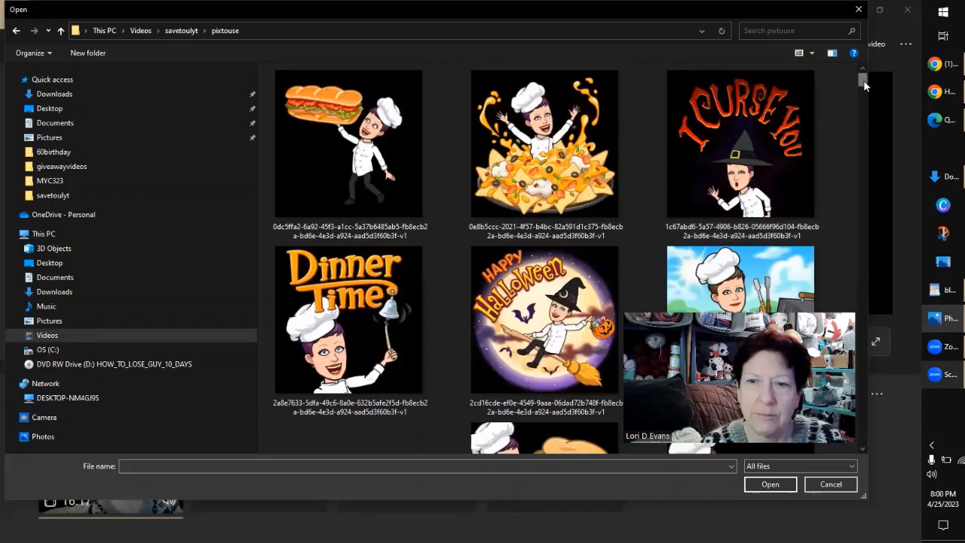
Add the picture of the chef hugging a dog with pink hearts to the library and place it in the storyboard.
left_click_drag(863, 79, 870, 90)
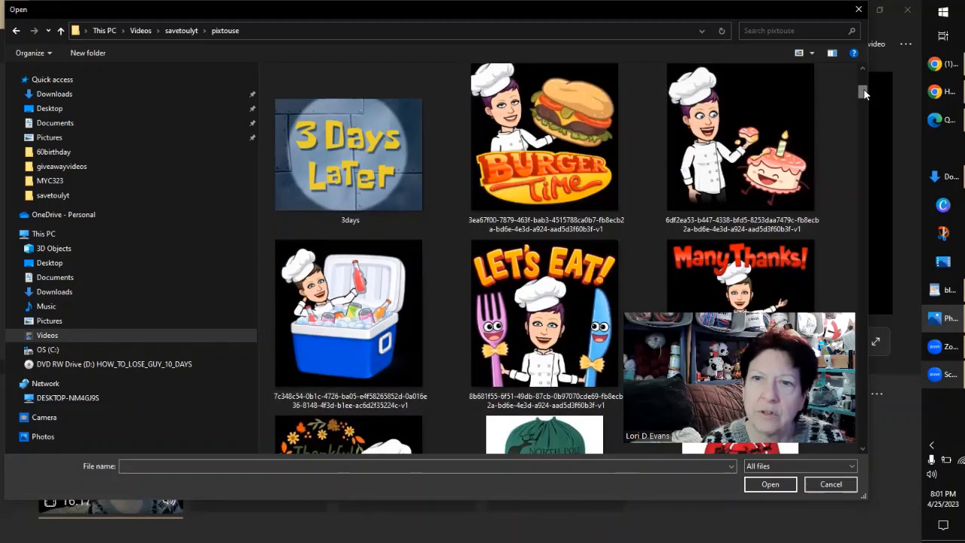
left_click_drag(861, 90, 863, 126)
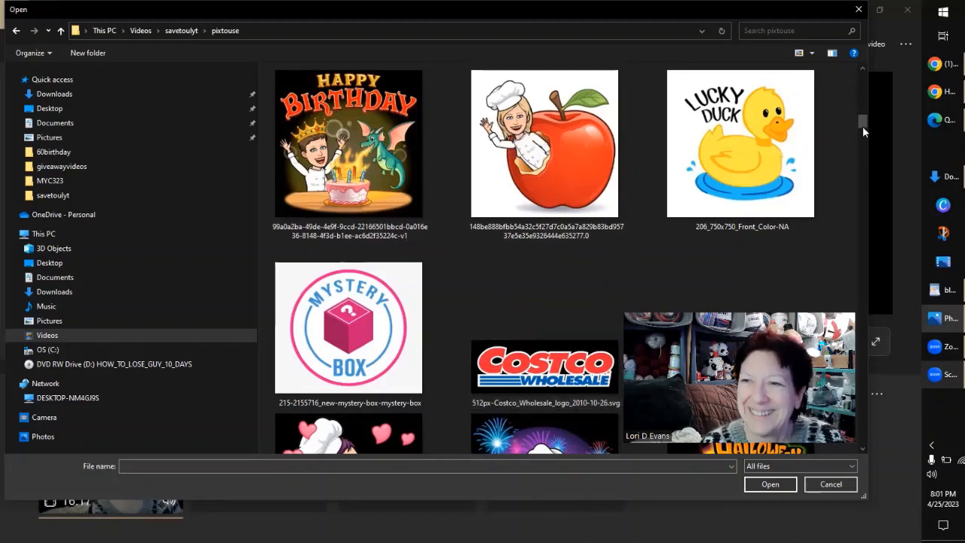
left_click_drag(864, 129, 864, 138)
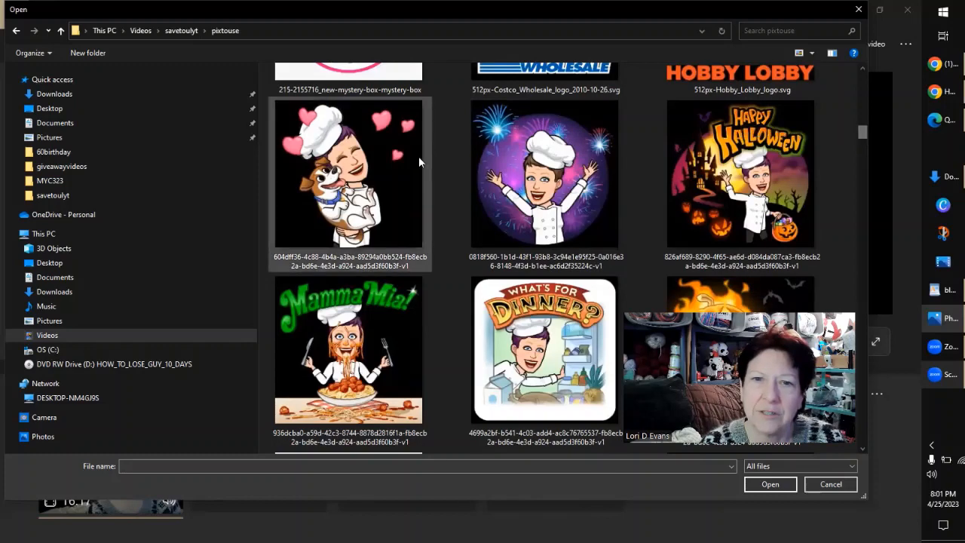
left_click(348, 177)
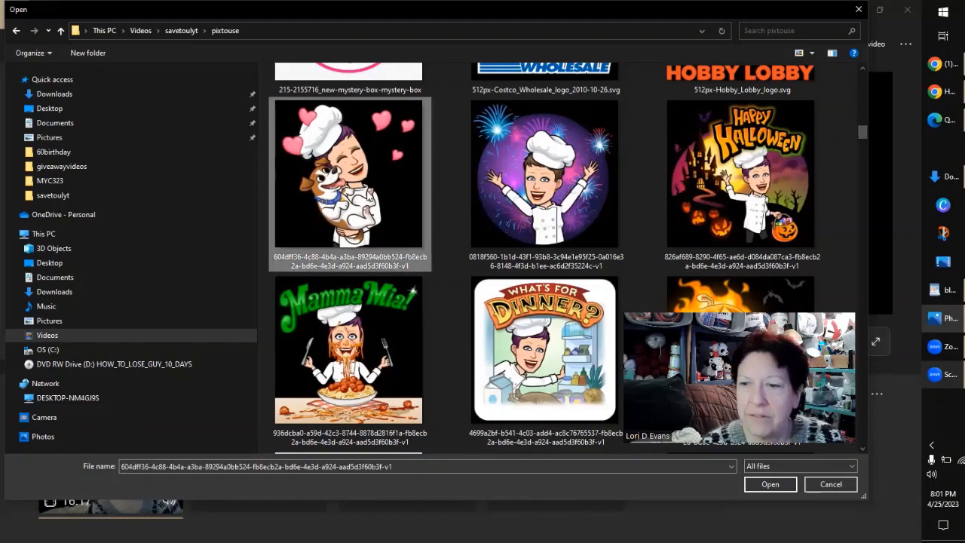
left_click(775, 483)
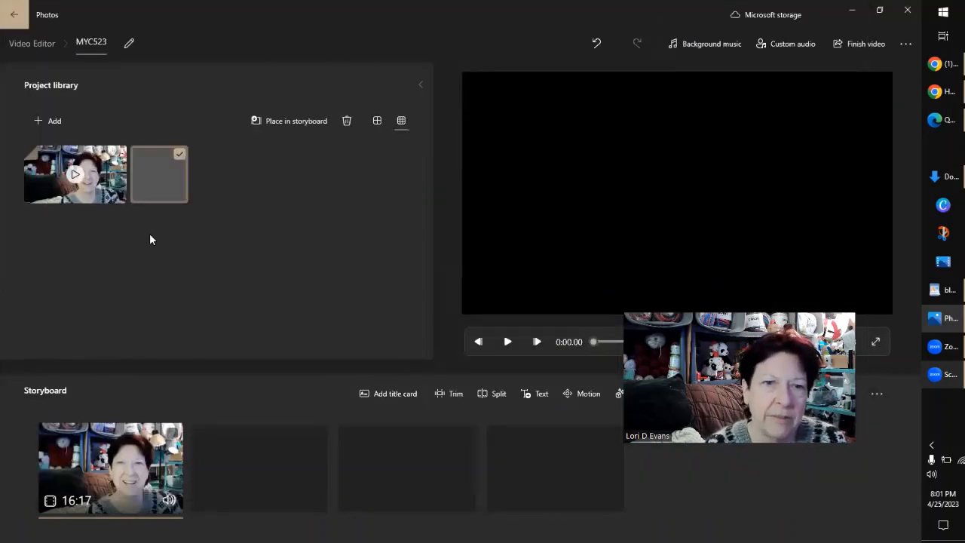
left_click(273, 122)
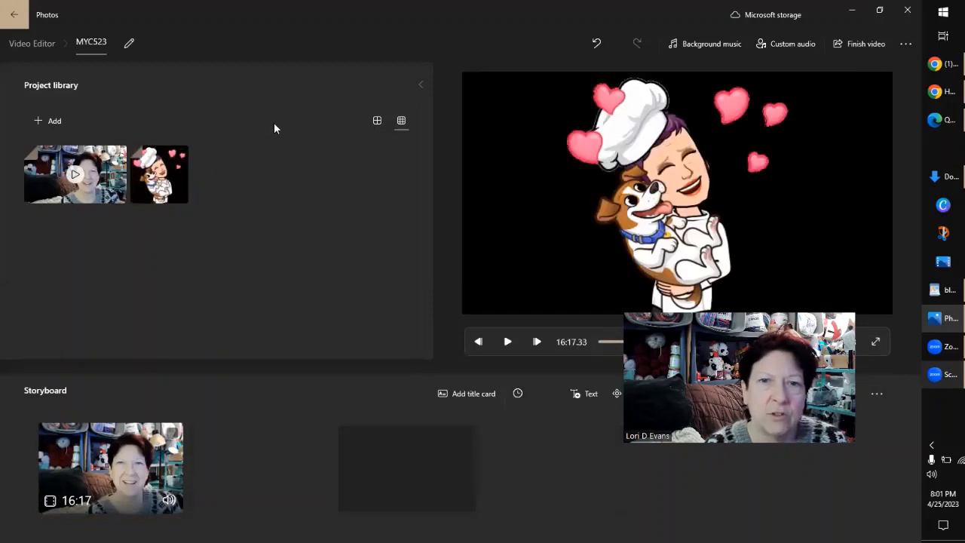
left_click(86, 494)
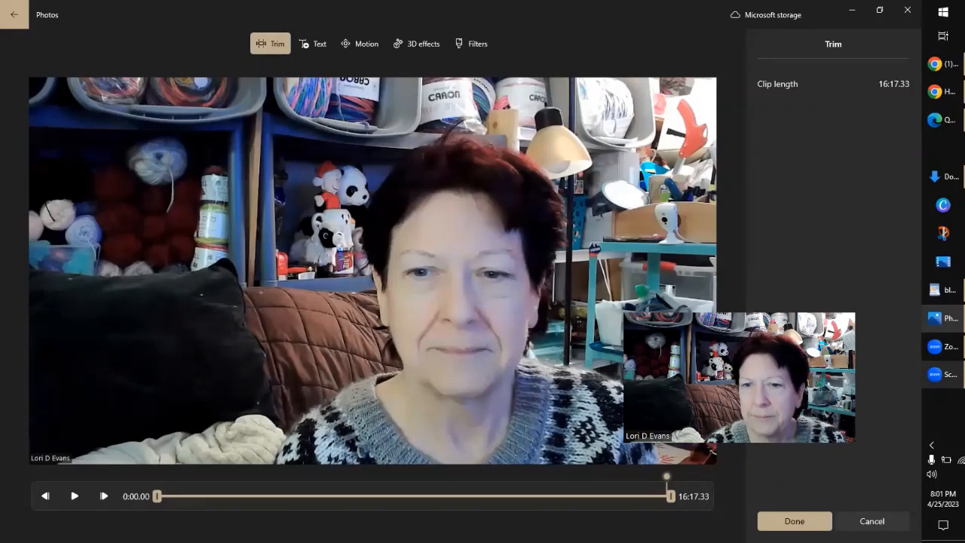
left_click(852, 516)
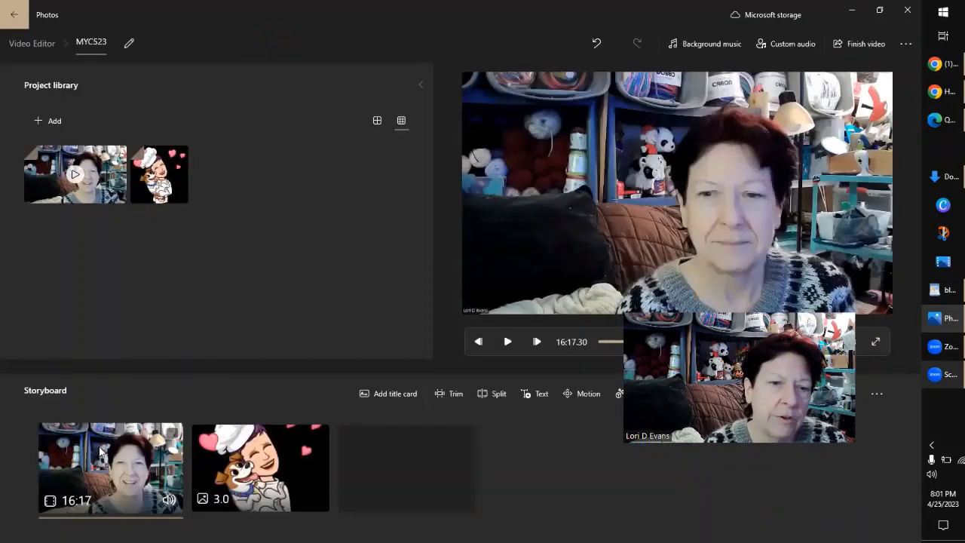
left_click(200, 476)
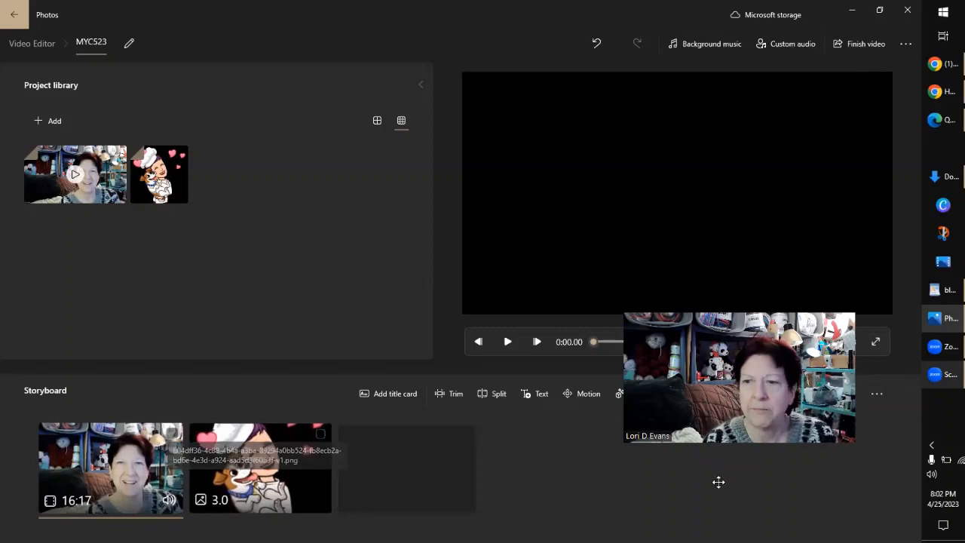
left_click_drag(719, 482, 736, 542)
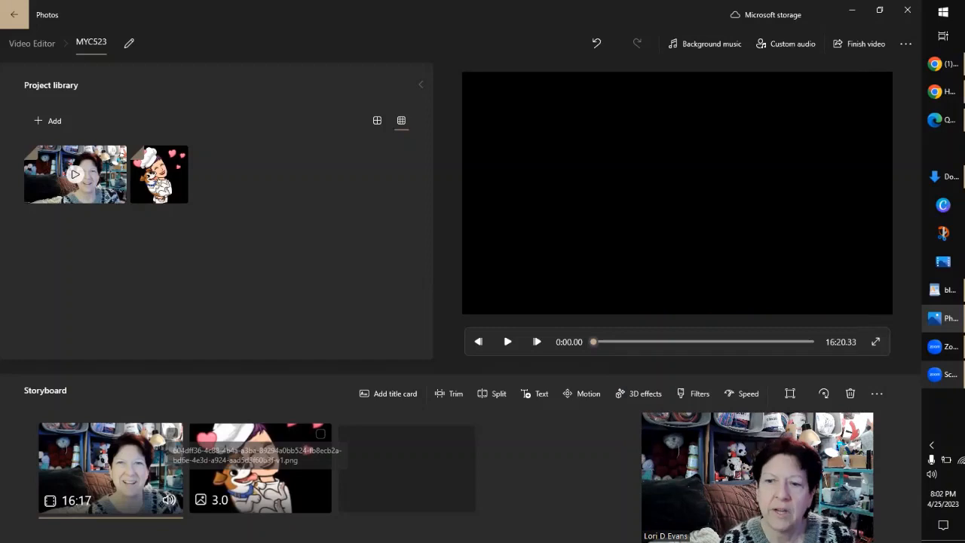
Mute the video clip in the storyboard by lowering its volume all the way.
left_click(89, 470)
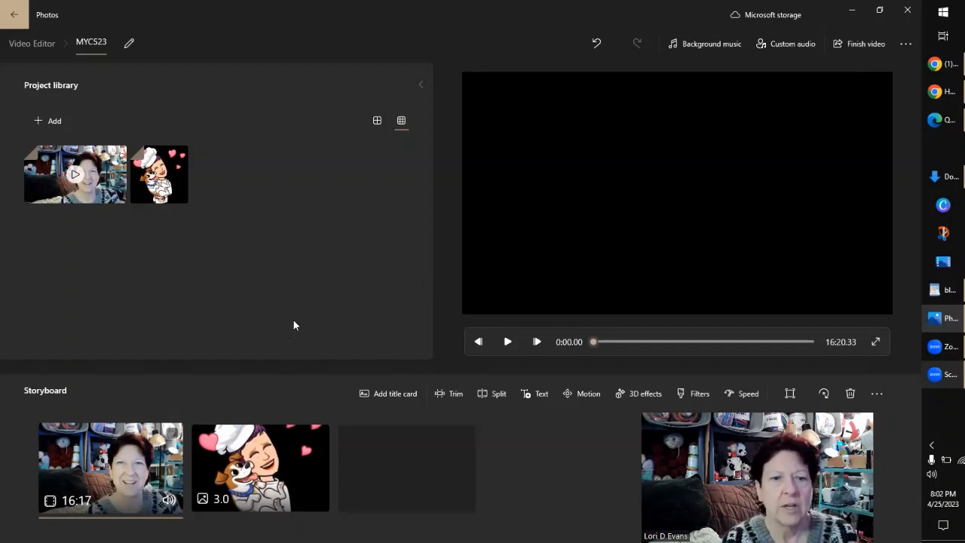
left_click(171, 499)
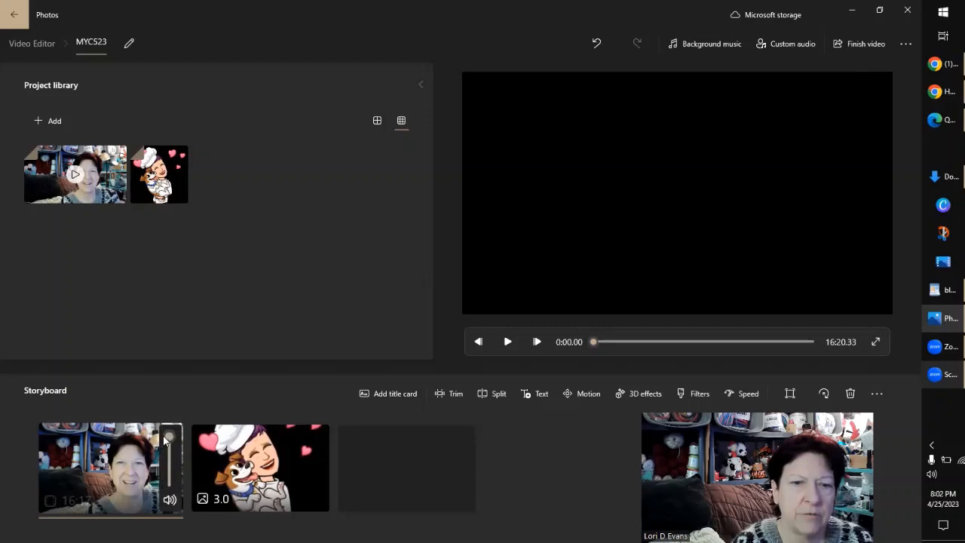
left_click_drag(171, 438, 169, 480)
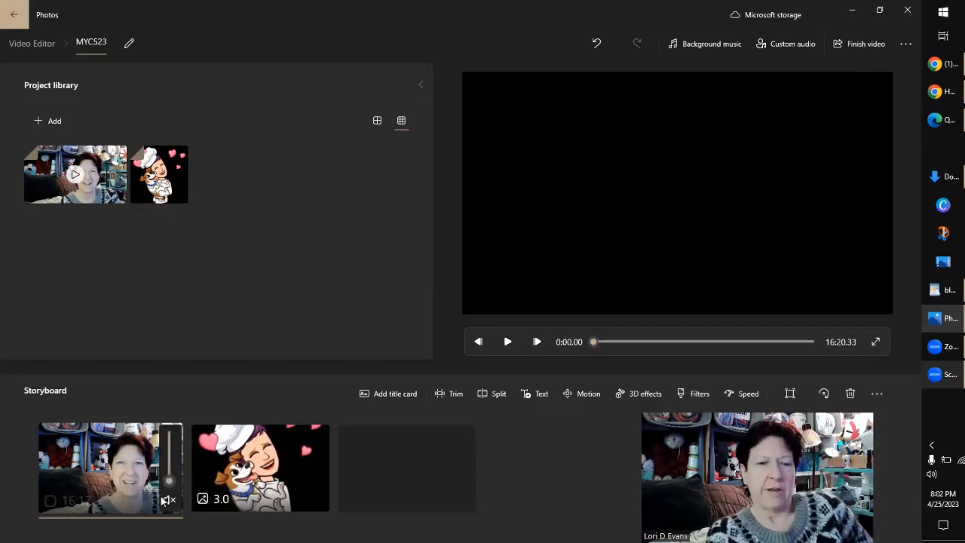
left_click(131, 468)
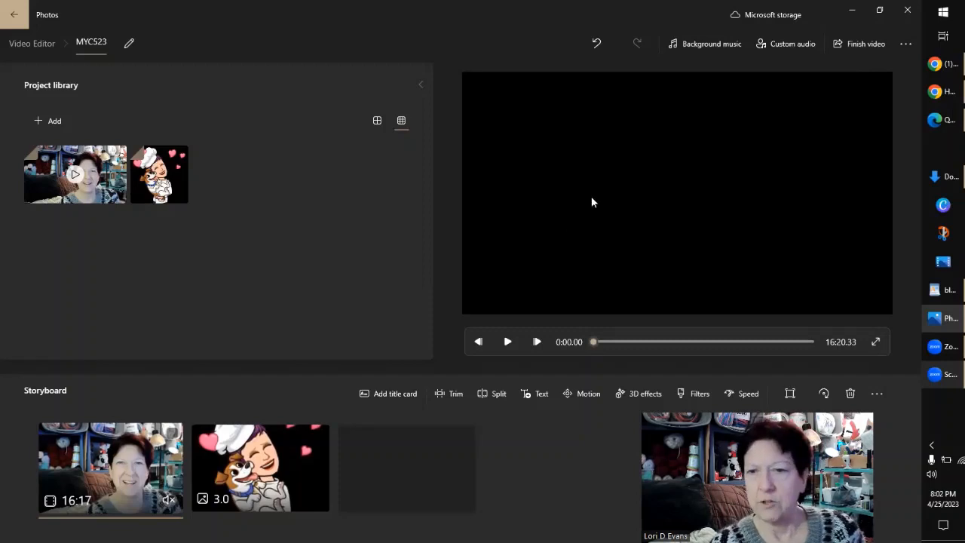
Preview the video from its start, pause at 0:02.63, and split the clip at that point.
left_click(507, 343)
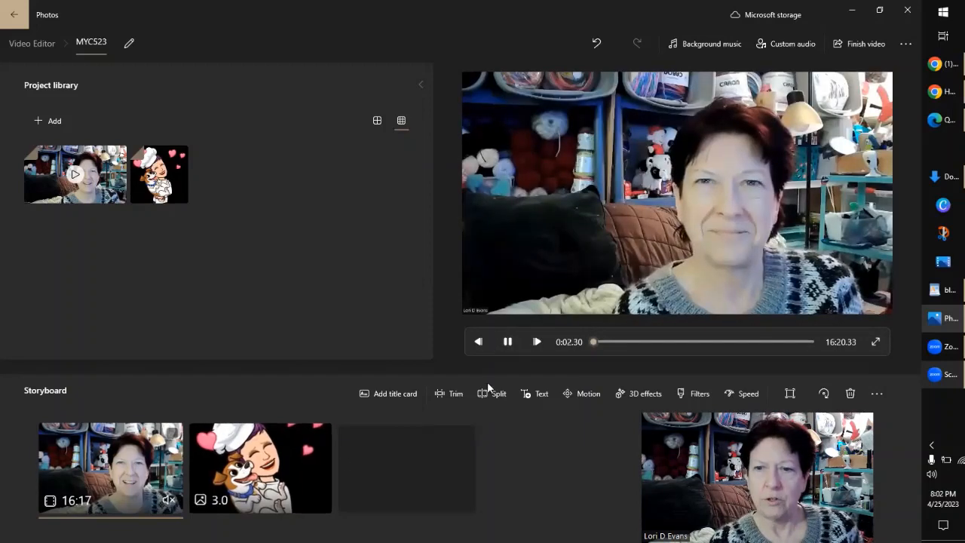
left_click(508, 342)
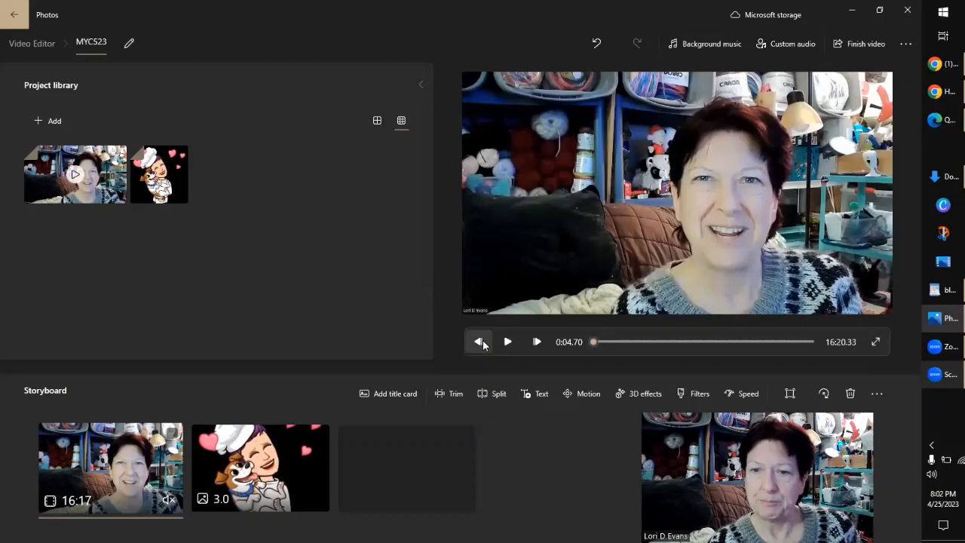
left_click(592, 342)
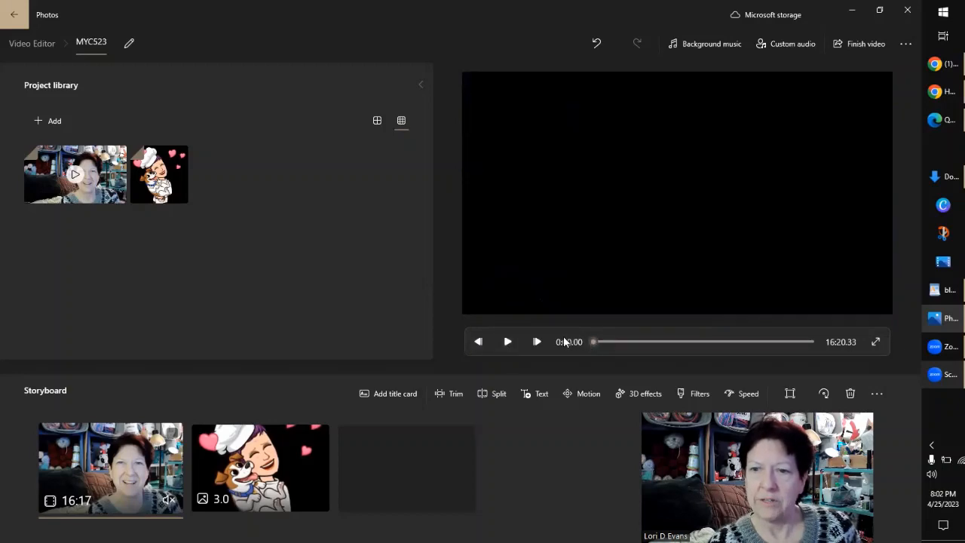
left_click(506, 348)
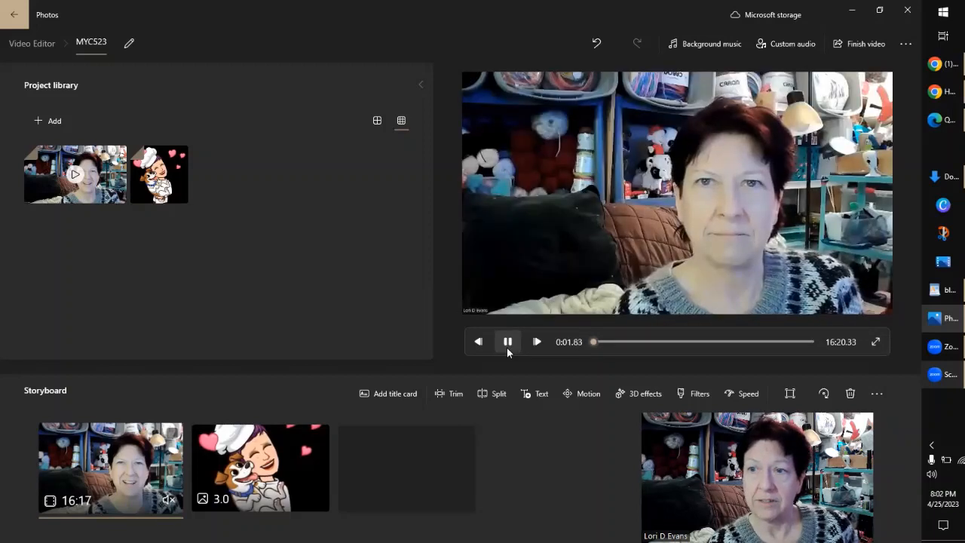
left_click(507, 347)
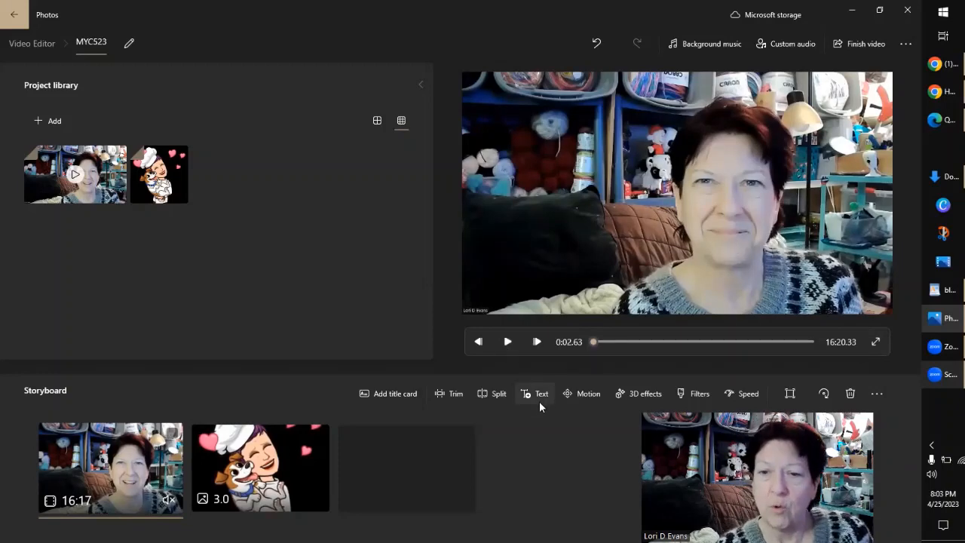
left_click(456, 394)
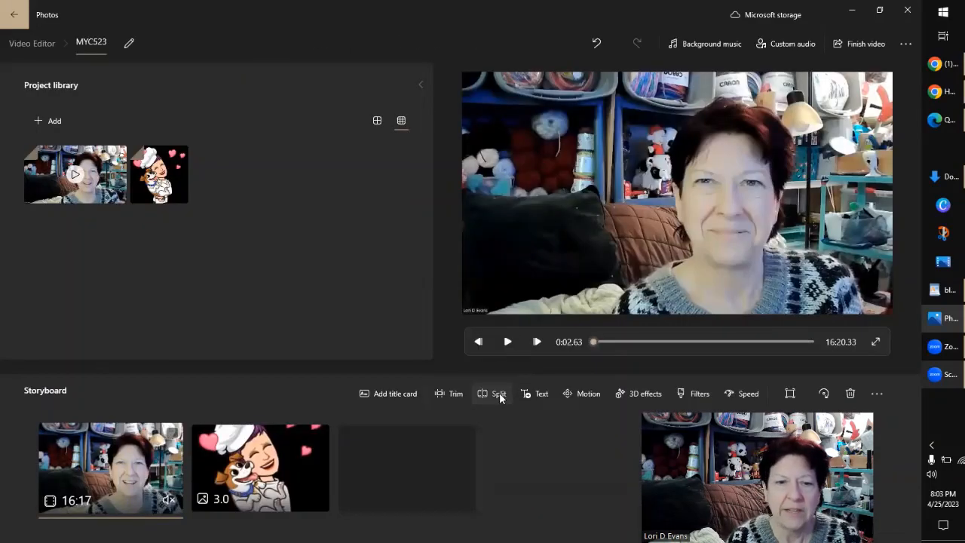
left_click(498, 396)
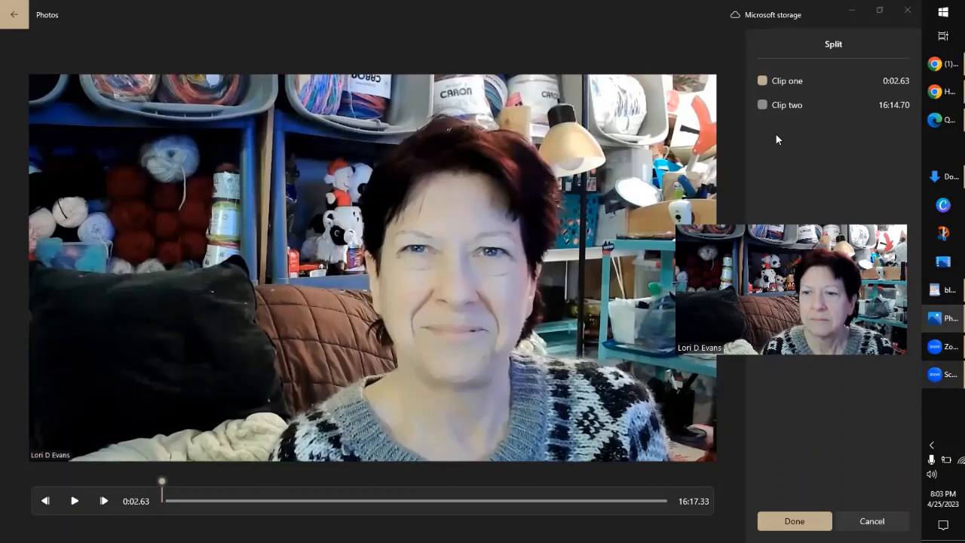
left_click(791, 520)
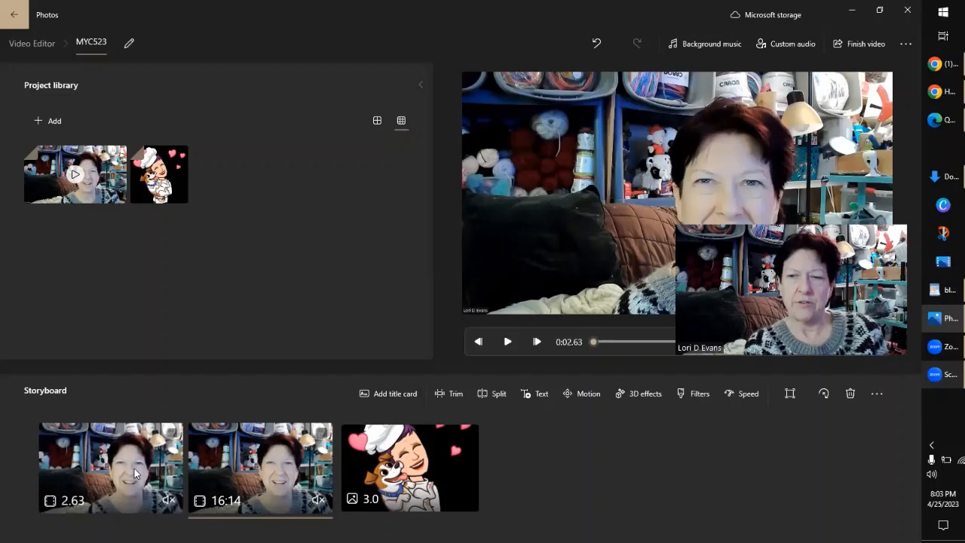
Delete the 2.63-second opening clip from the storyboard.
left_click(174, 436)
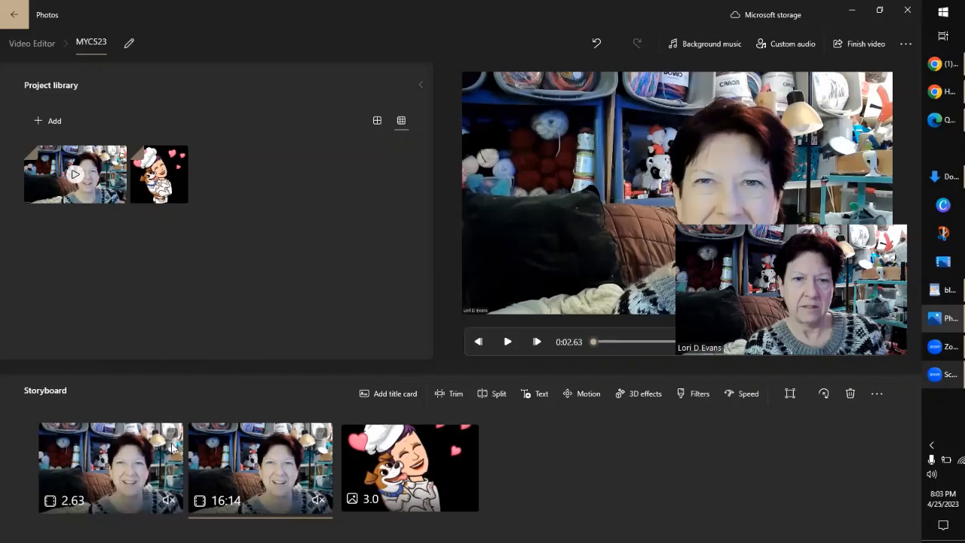
left_click(173, 447)
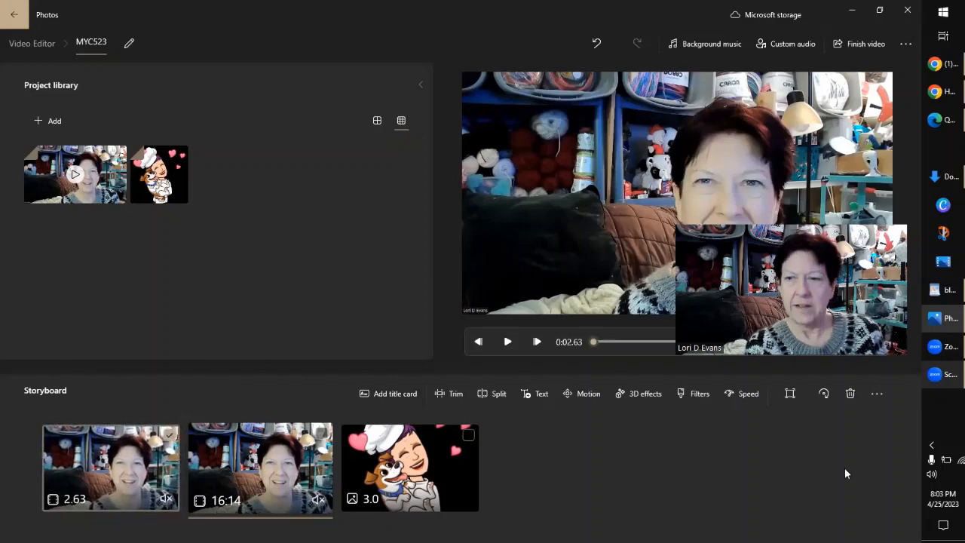
left_click(847, 394)
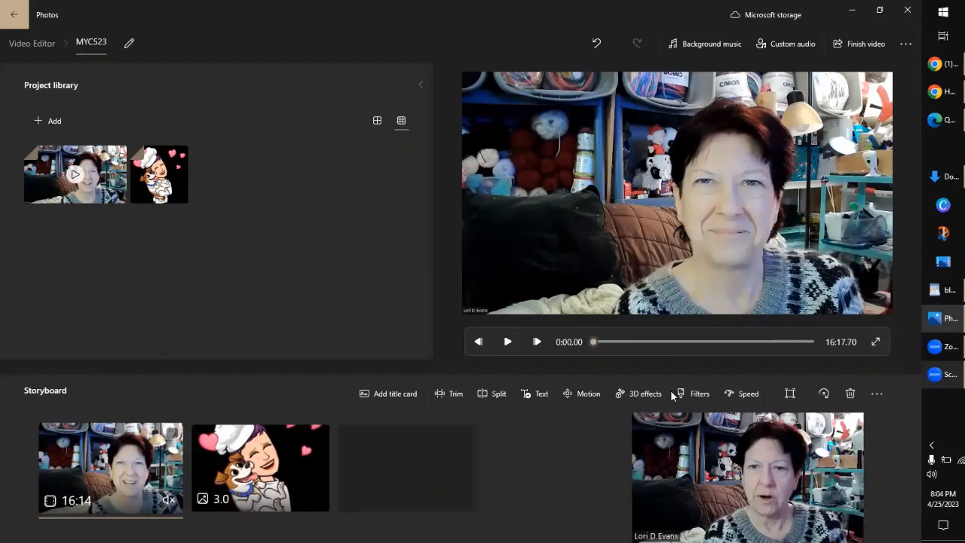
Play the shortened video from its start and pause it at 0:12.30.
left_click(507, 343)
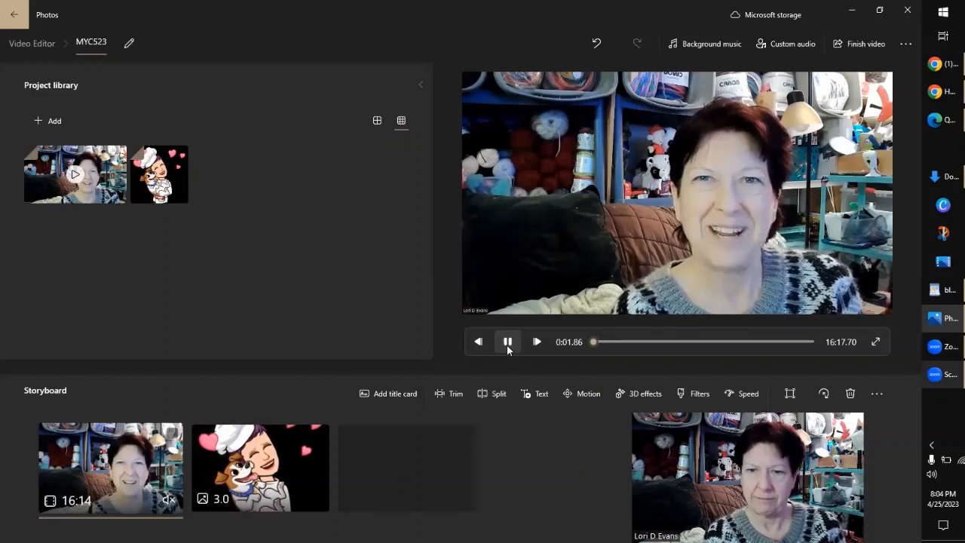
left_click(507, 343)
left_click(508, 343)
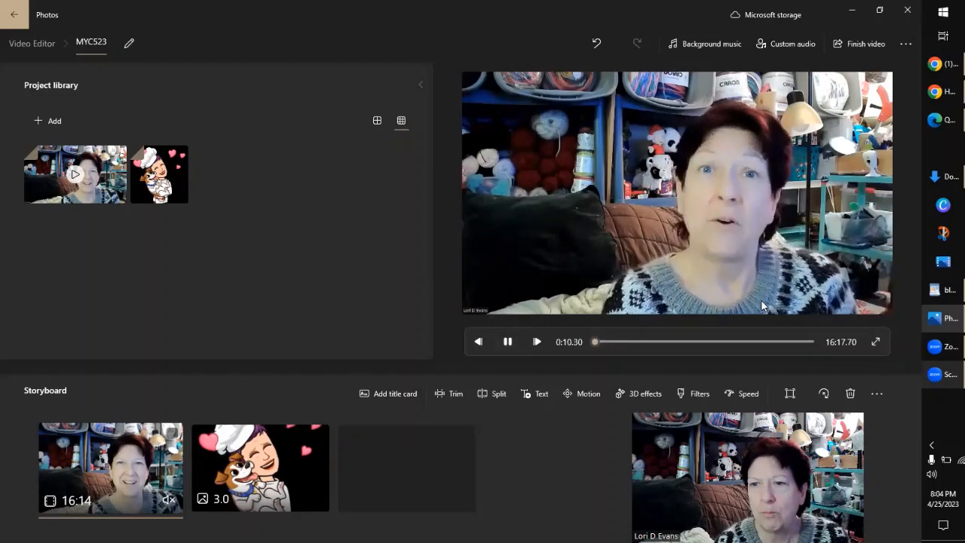
left_click(507, 342)
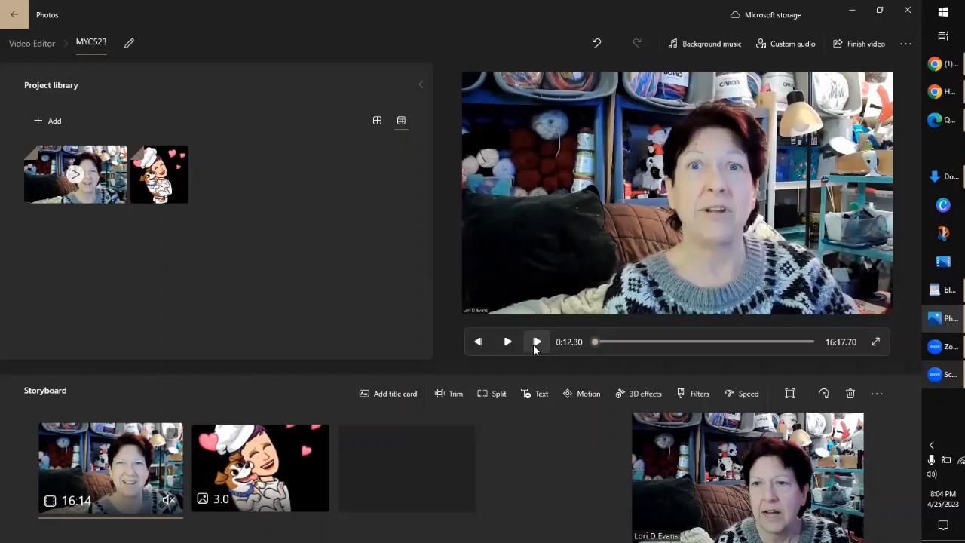
Advance the preview frame by frame to 0:14.50, looking for a suitable still.
left_click(535, 341)
left_click(535, 341)
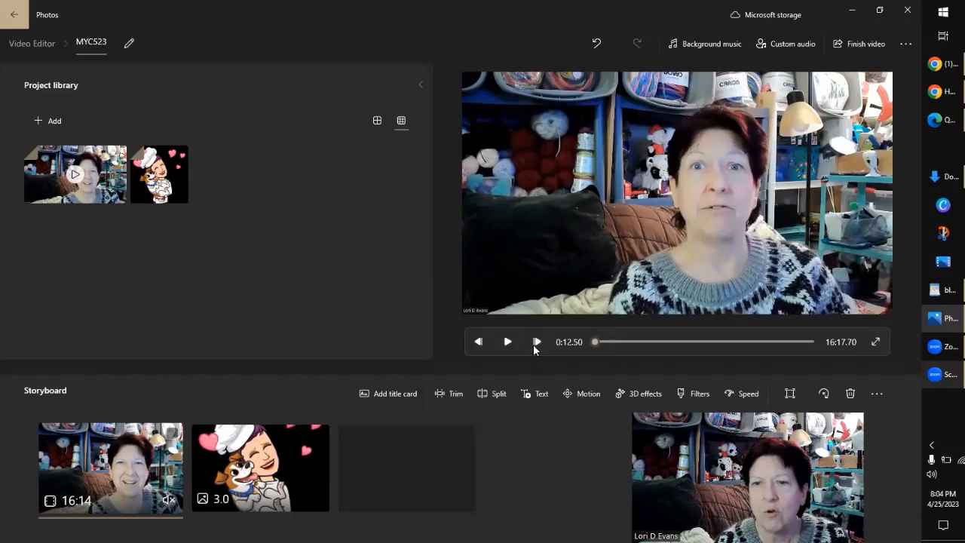
left_click(534, 343)
left_click(535, 343)
left_click(534, 343)
left_click(534, 343)
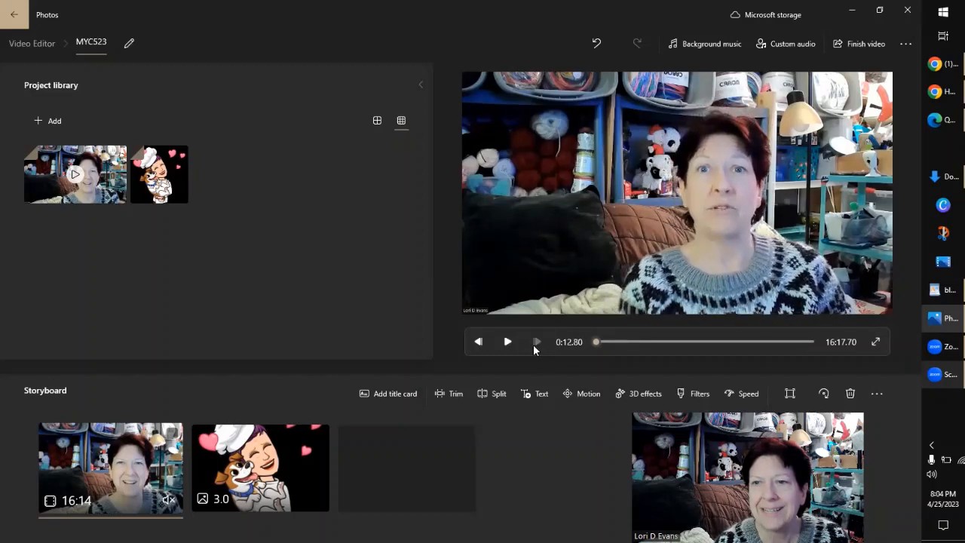
left_click(535, 343)
left_click(534, 343)
left_click(534, 343)
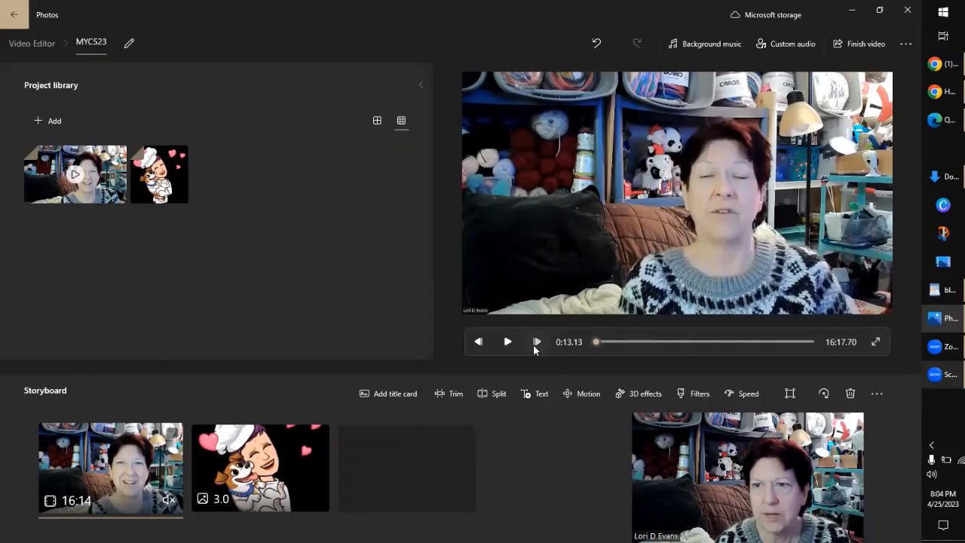
left_click(535, 343)
left_click(535, 343)
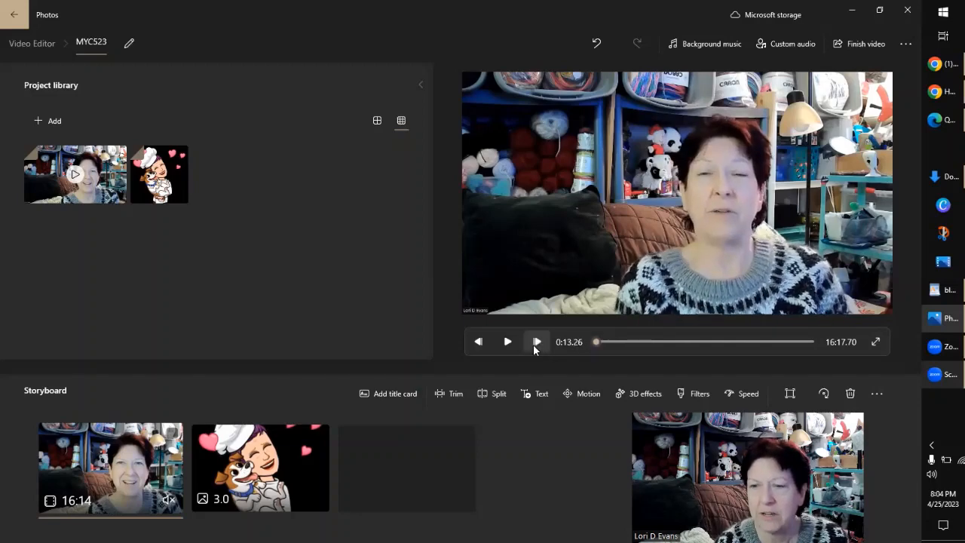
left_click(534, 343)
left_click(534, 343)
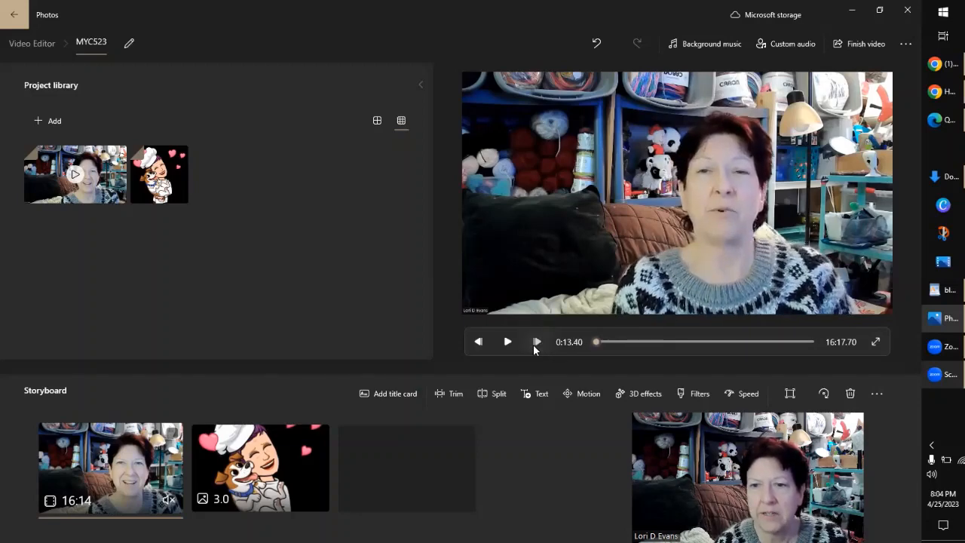
left_click(535, 343)
left_click(535, 343)
left_click(533, 344)
left_click(533, 345)
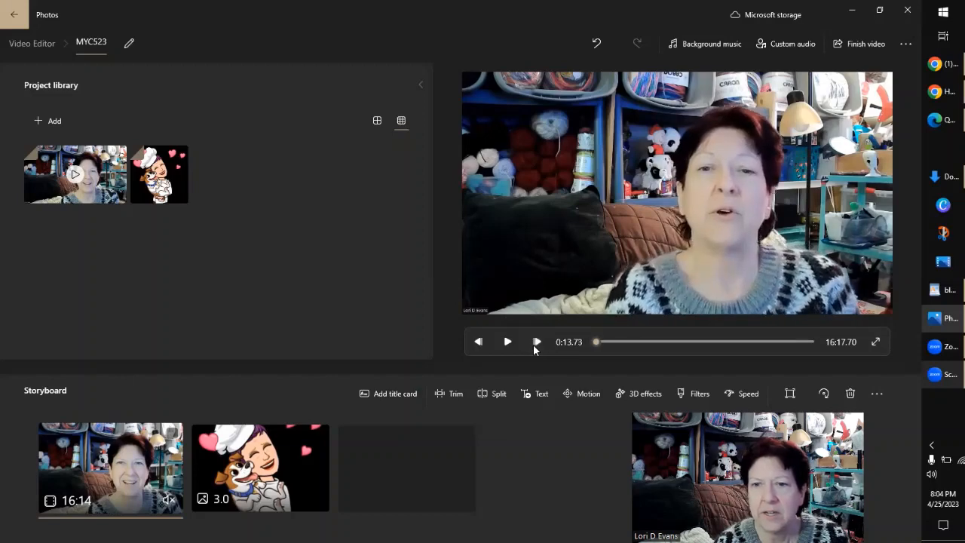
left_click(533, 345)
left_click(533, 345)
left_click(533, 345)
left_click(533, 345)
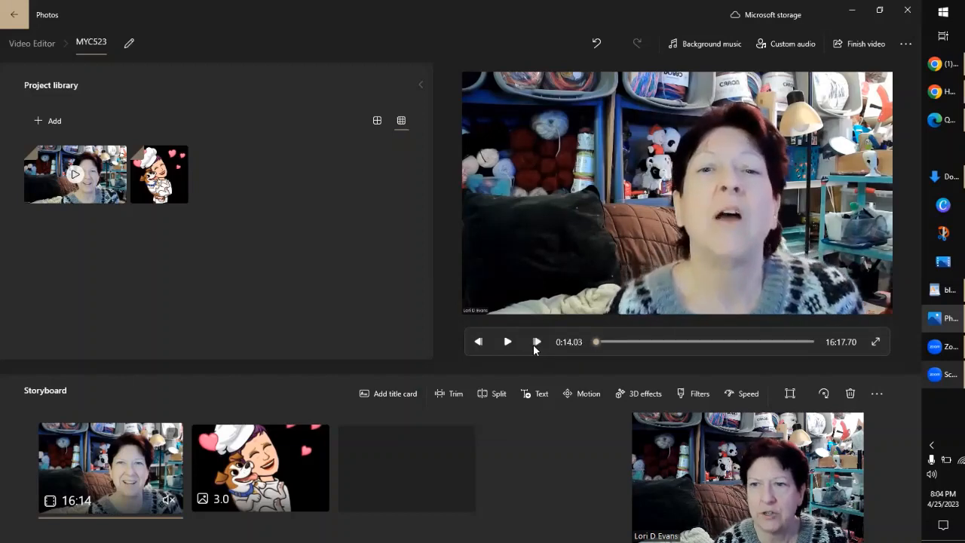
left_click(533, 344)
left_click(533, 345)
left_click(533, 344)
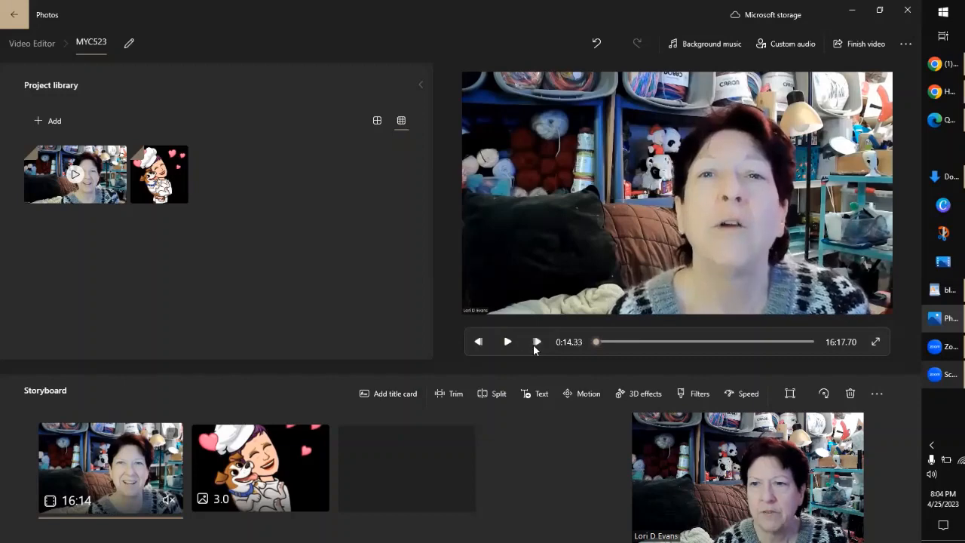
left_click(533, 345)
left_click(533, 345)
left_click(533, 345)
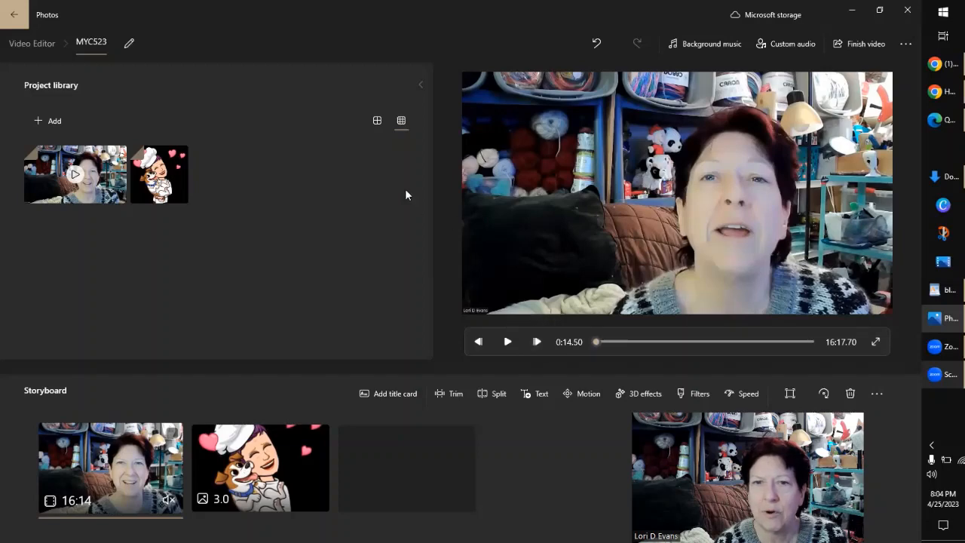
Collapse the project library to enlarge the preview and advance the video frame by frame to 0:15.40.
left_click(419, 87)
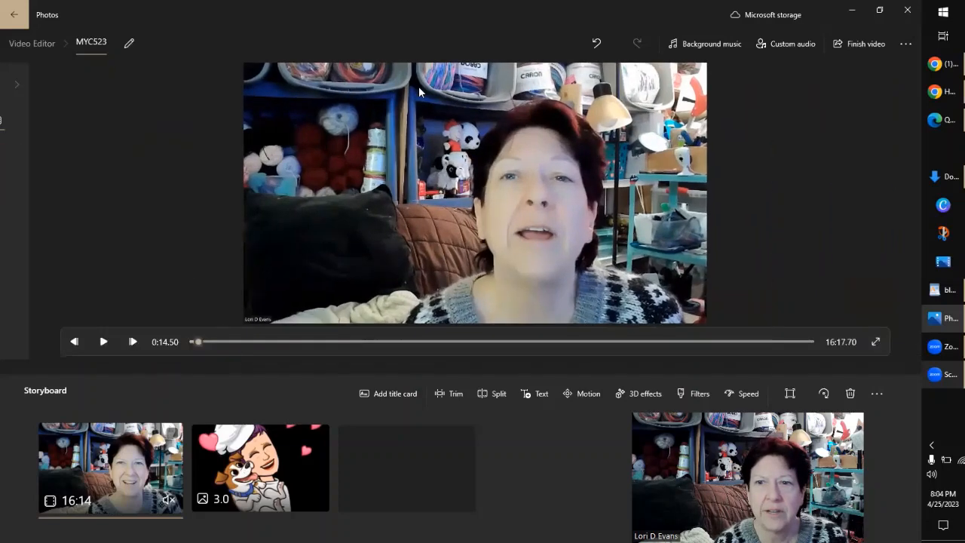
left_click(132, 342)
left_click(132, 342)
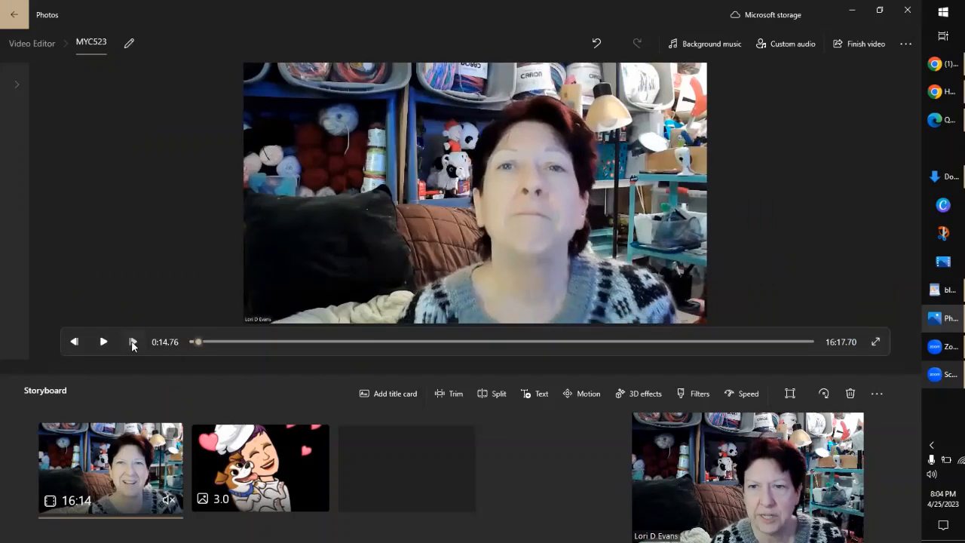
left_click(132, 342)
left_click(133, 342)
left_click(132, 342)
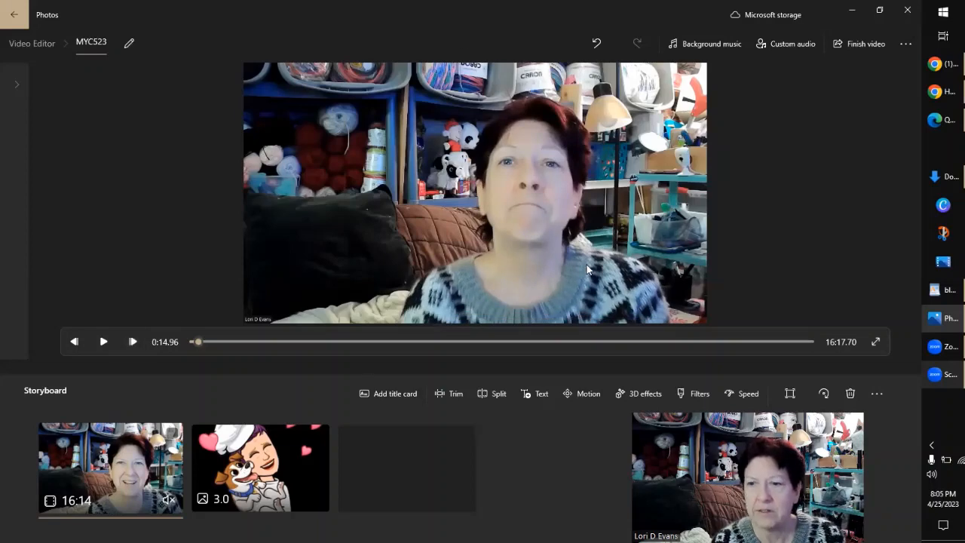
left_click(133, 343)
left_click(132, 343)
left_click(132, 343)
left_click(132, 343)
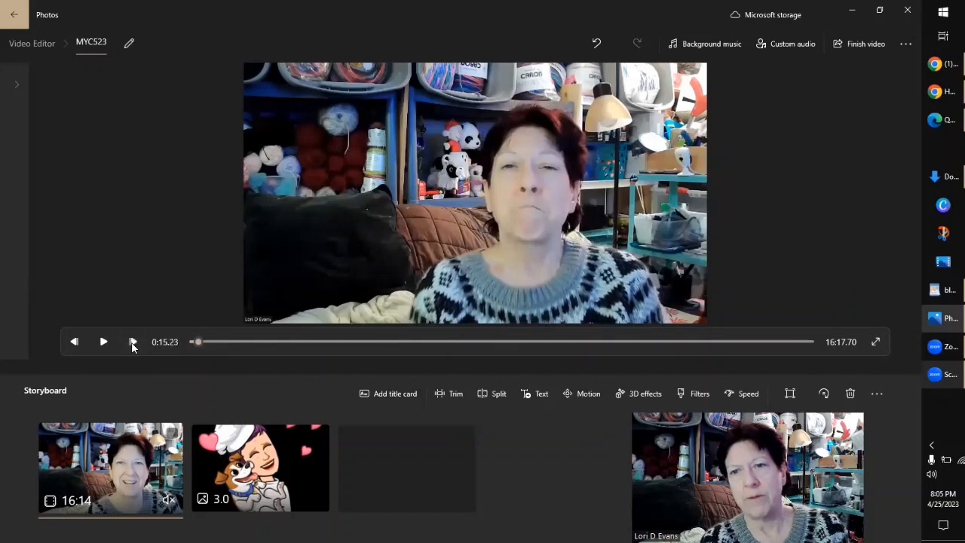
left_click(132, 343)
left_click(131, 343)
left_click(132, 343)
left_click(132, 343)
left_click(132, 343)
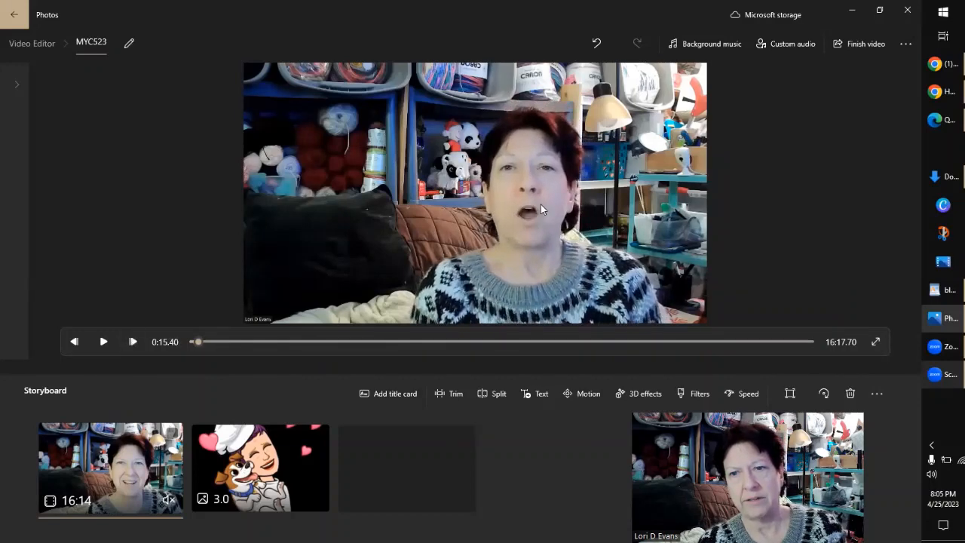
Play the video on to 0:18.90 and capture a rectangular snip of the woman from the paused frame with Snip & Sketch.
left_click(111, 341)
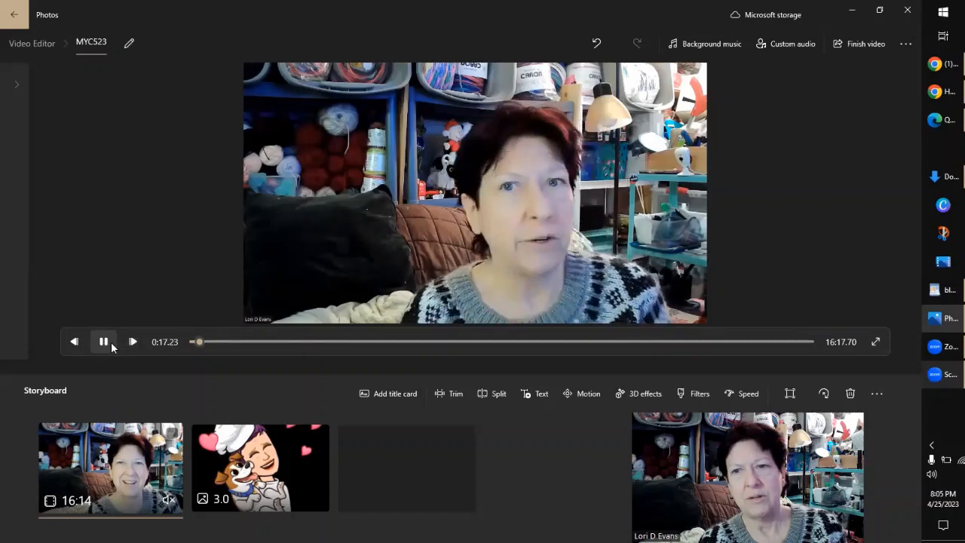
left_click(104, 341)
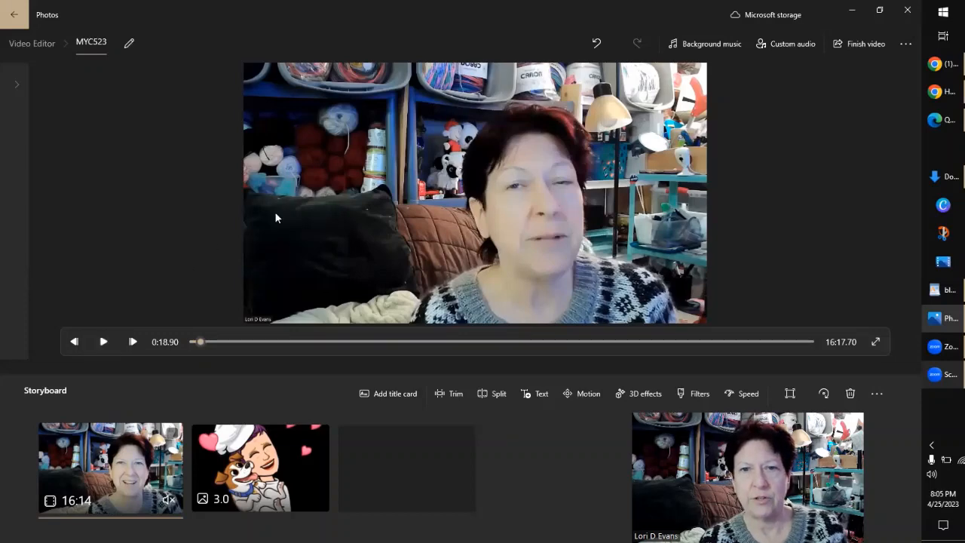
left_click(943, 234)
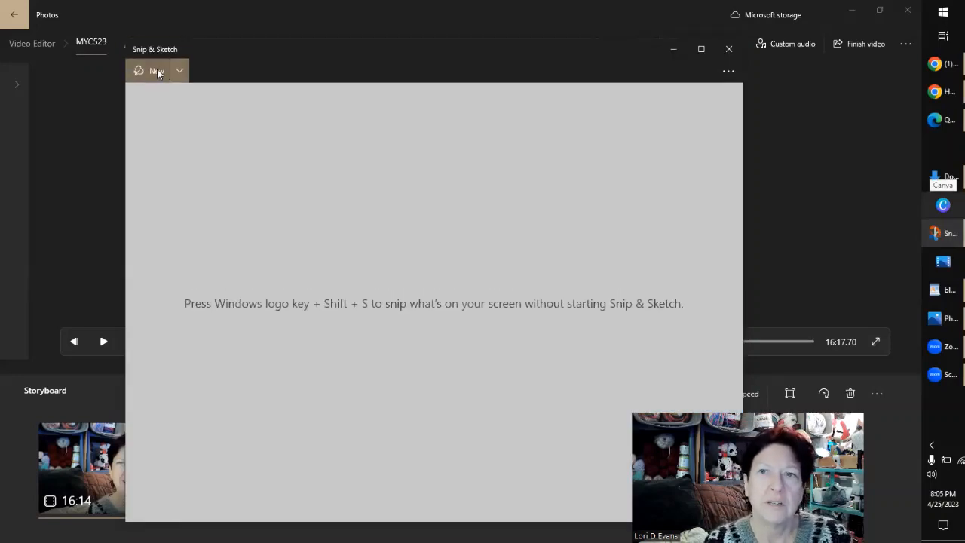
left_click(165, 70)
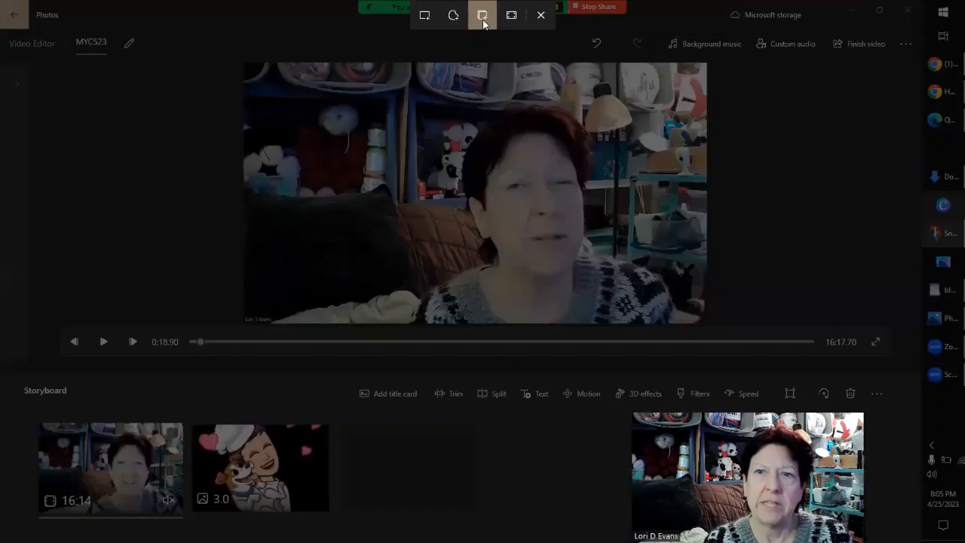
left_click(428, 22)
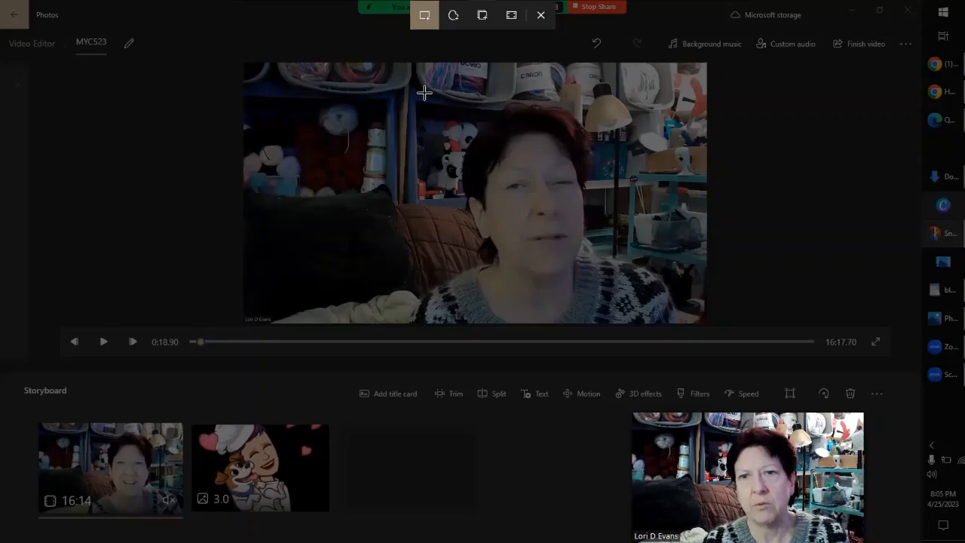
left_click_drag(425, 92, 680, 324)
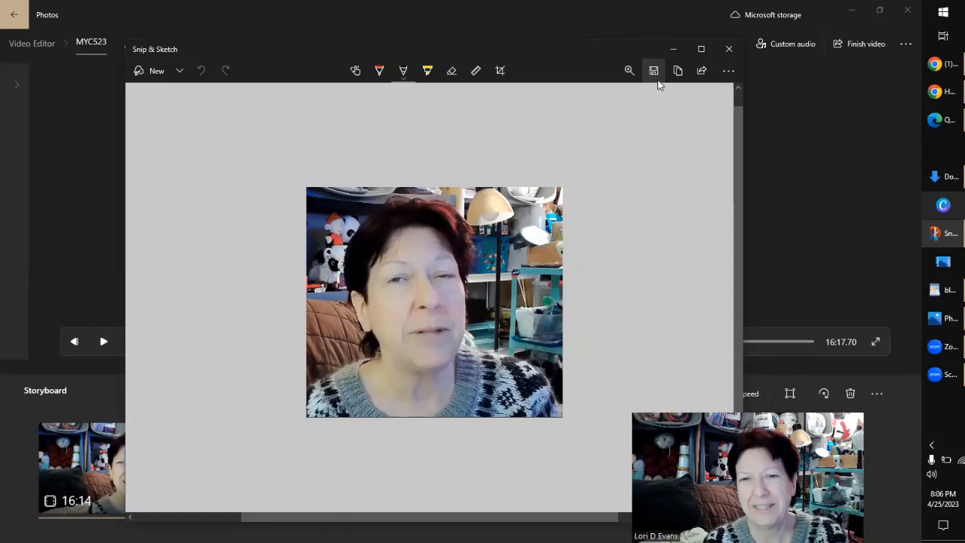
key("ctrl+c")
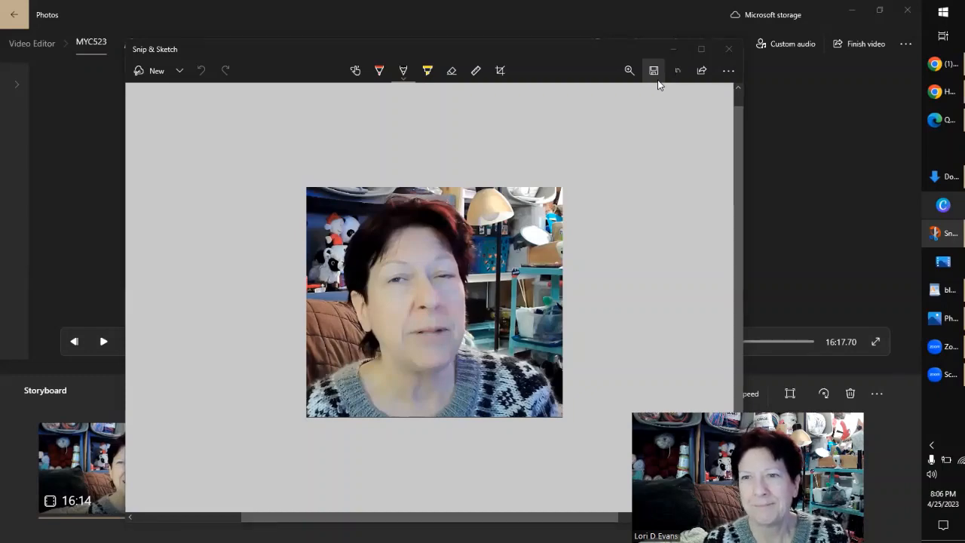
left_click(656, 78)
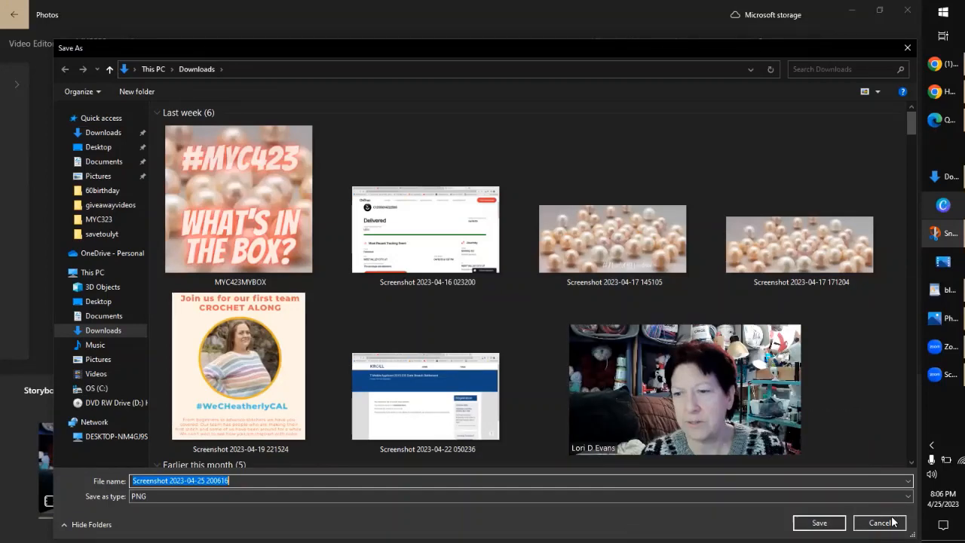
left_click(806, 525)
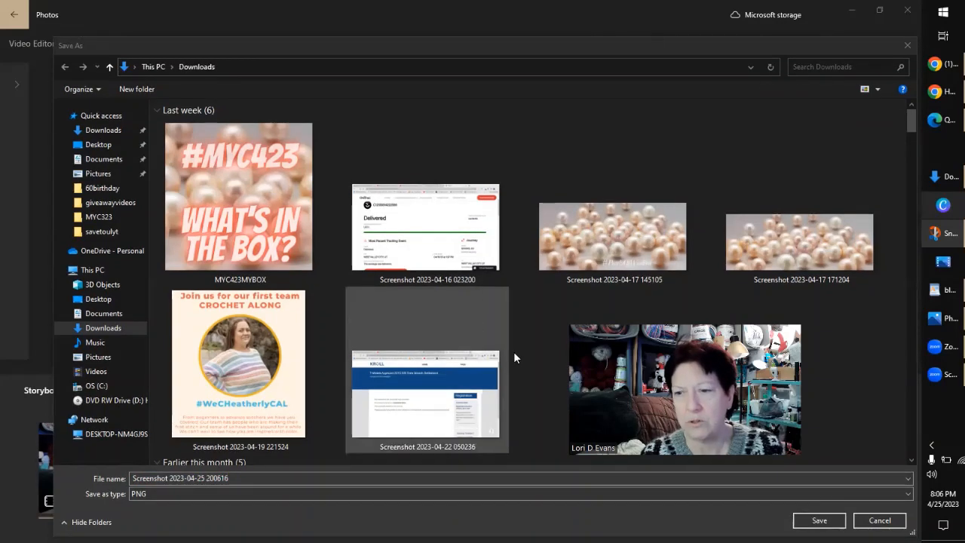
left_click(821, 523)
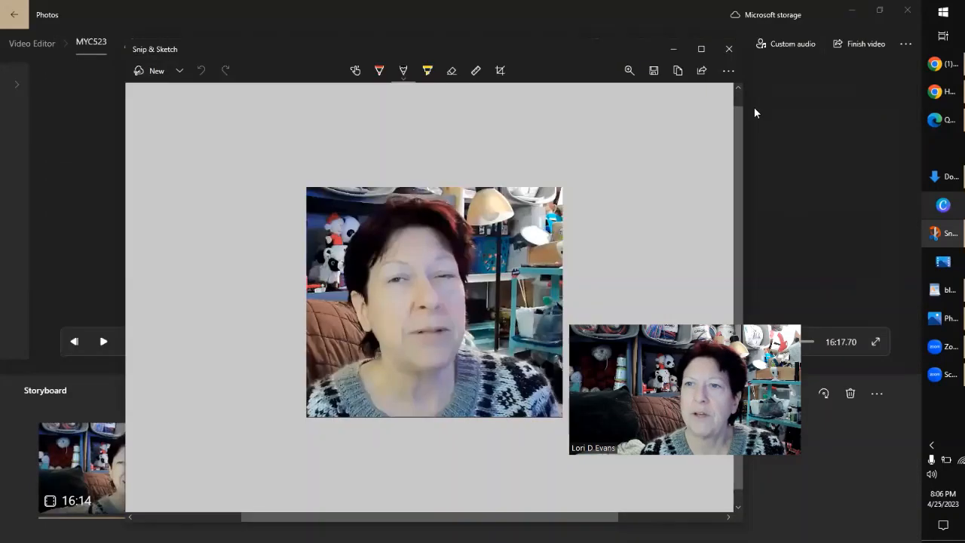
left_click(728, 48)
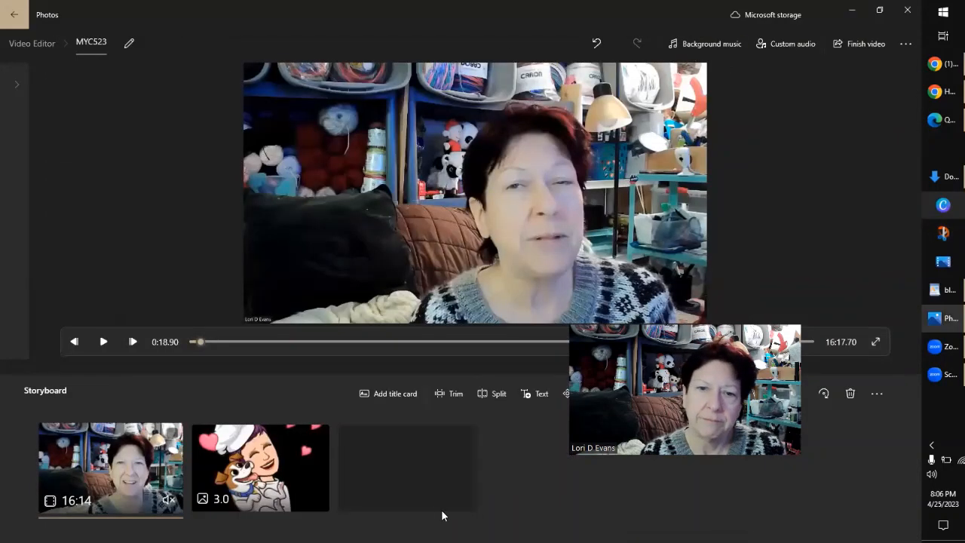
Play the video on from 0:18.90, view the closing cartoon image and restart playback from the beginning.
left_click(105, 344)
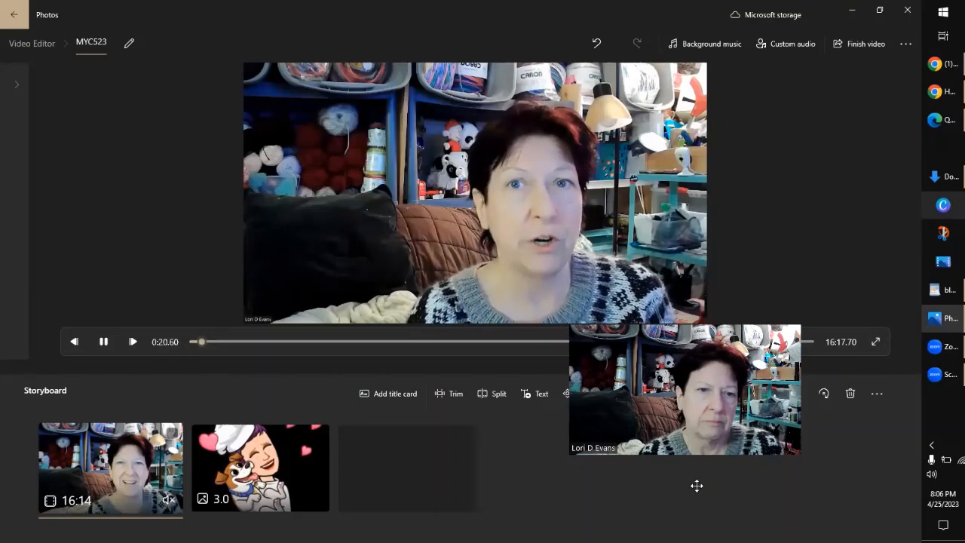
left_click(223, 475)
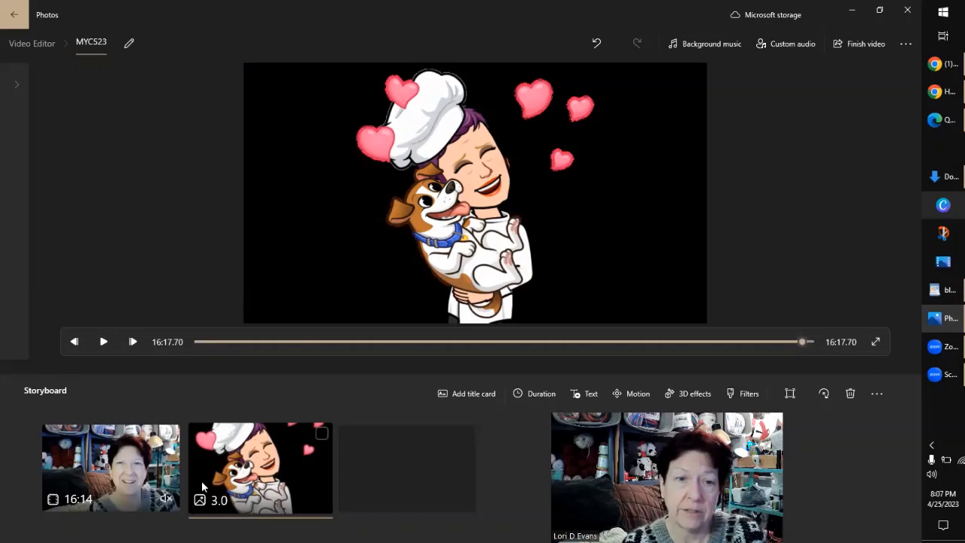
left_click(104, 343)
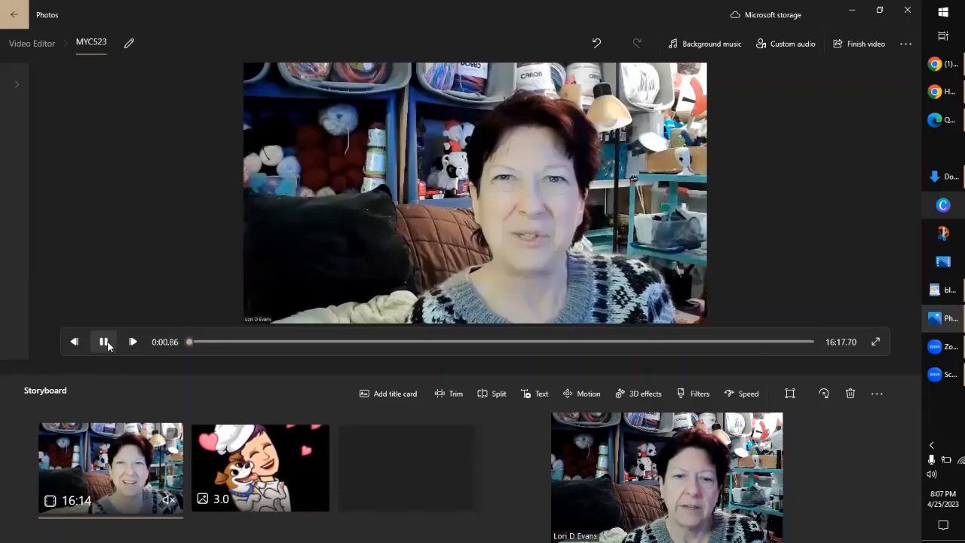
Set the duration of the cartoon image clip on the storyboard to 7 seconds.
left_click(227, 450)
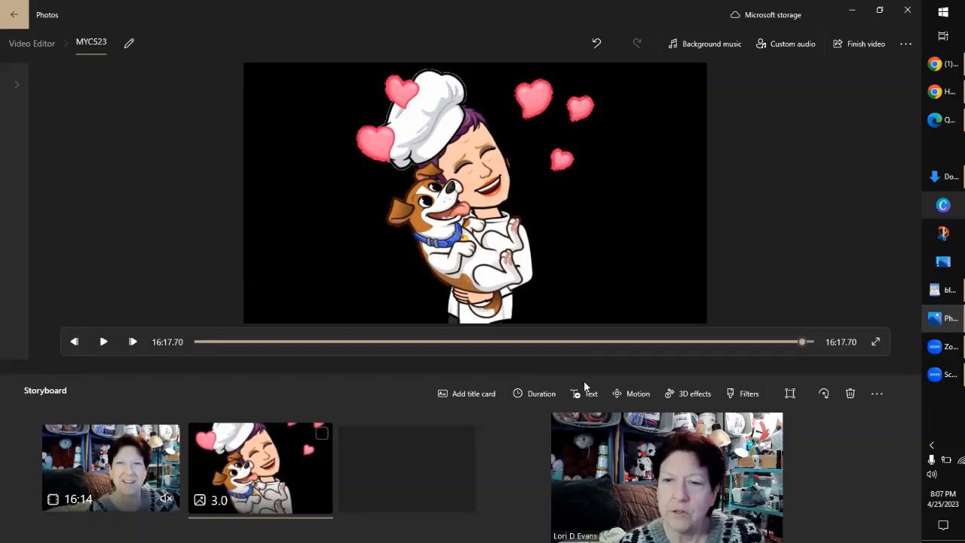
left_click(542, 394)
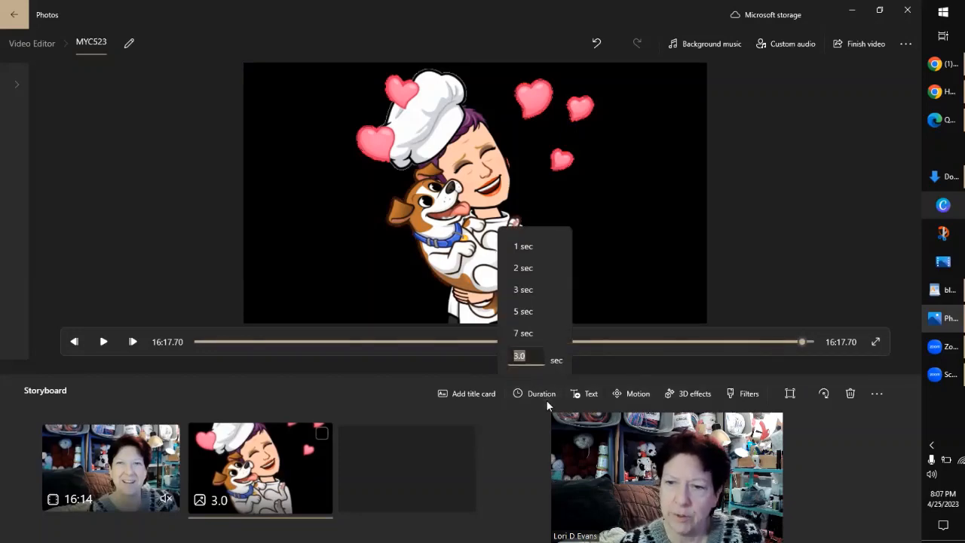
left_click(523, 333)
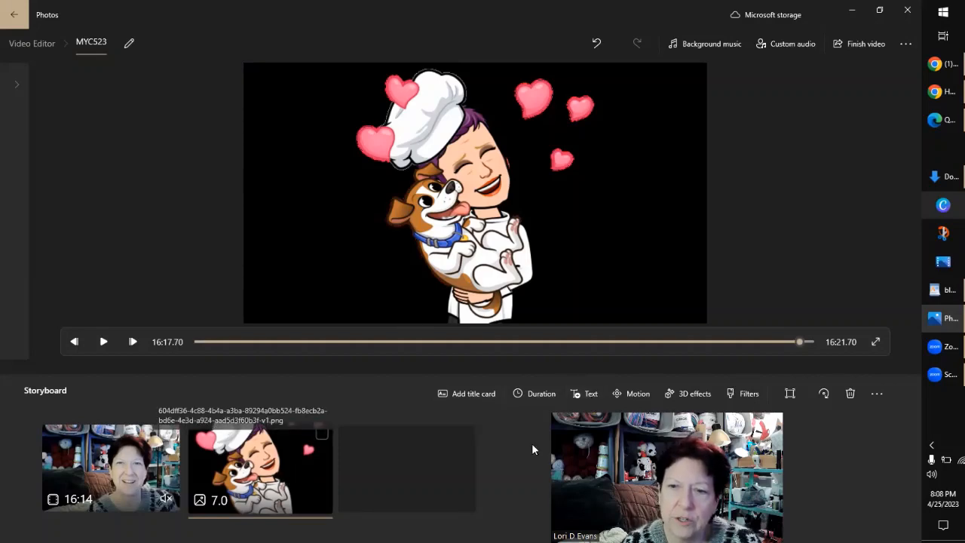
Add the text "puppy love" to the cartoon image clip in the Simple style, using the right-side layout.
left_click(588, 394)
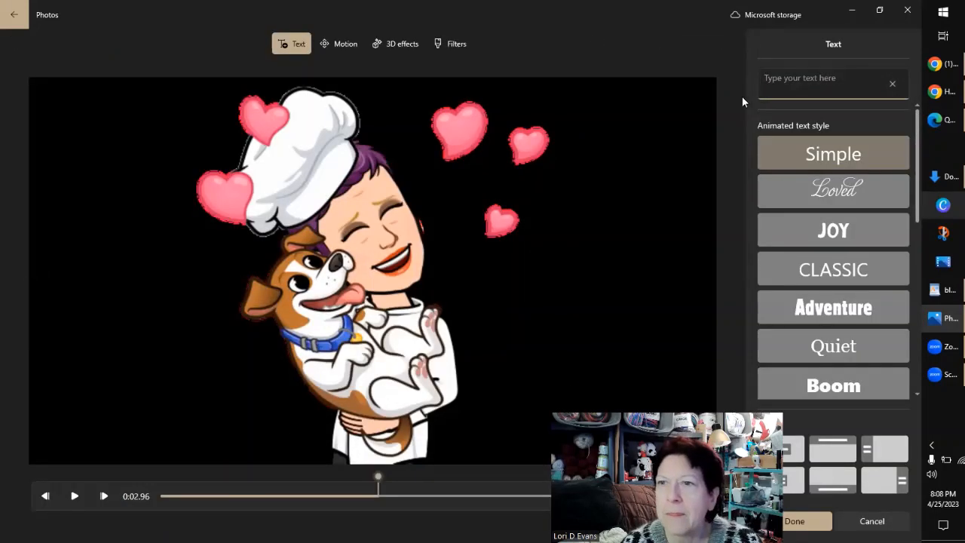
left_click(785, 81)
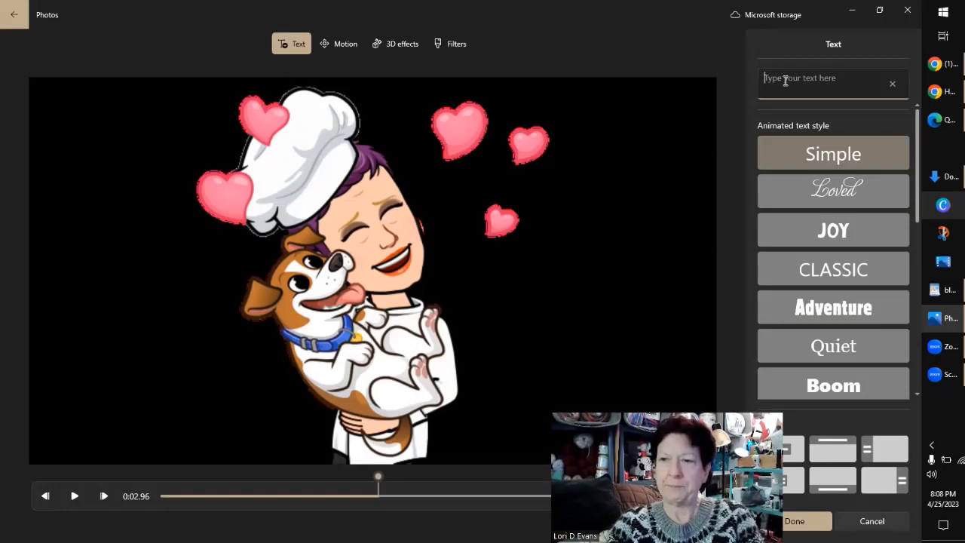
type("p")
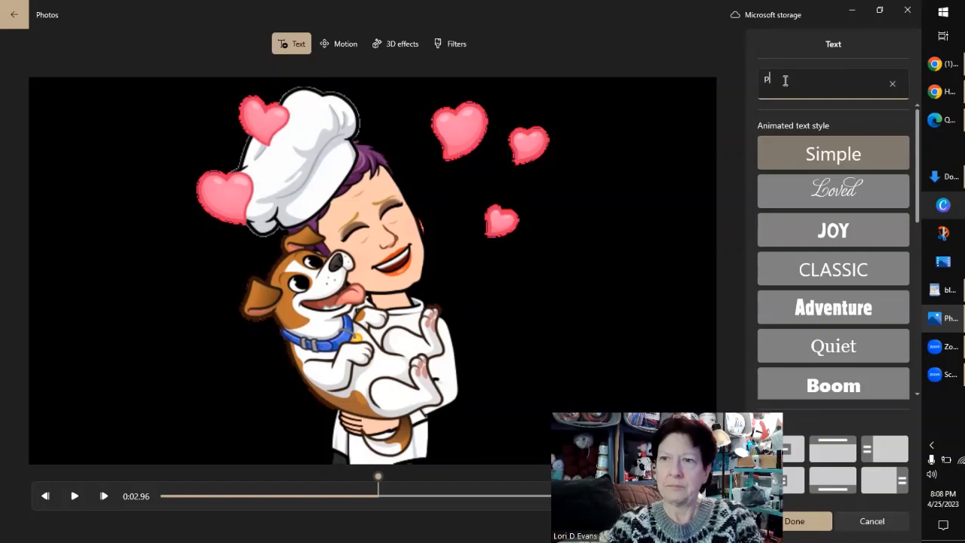
type("uppy love")
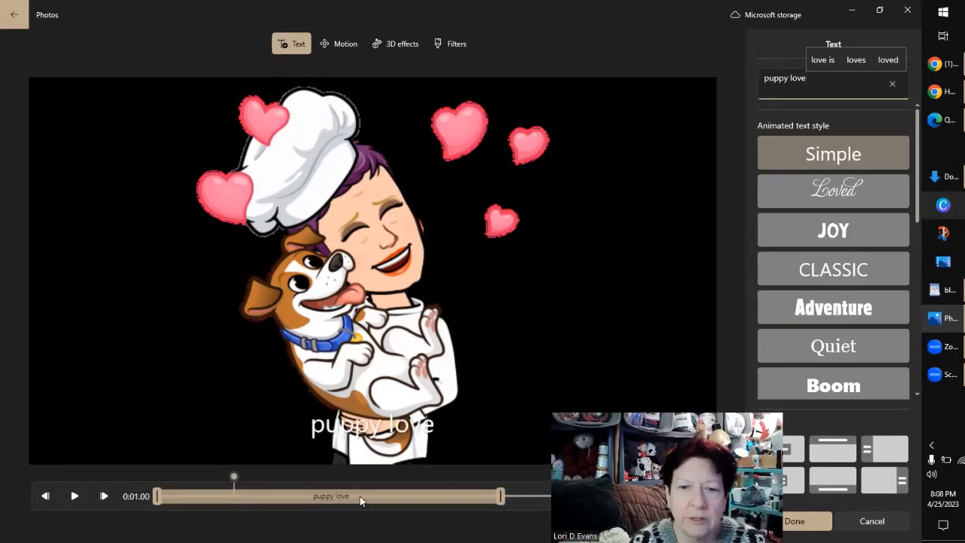
left_click(831, 160)
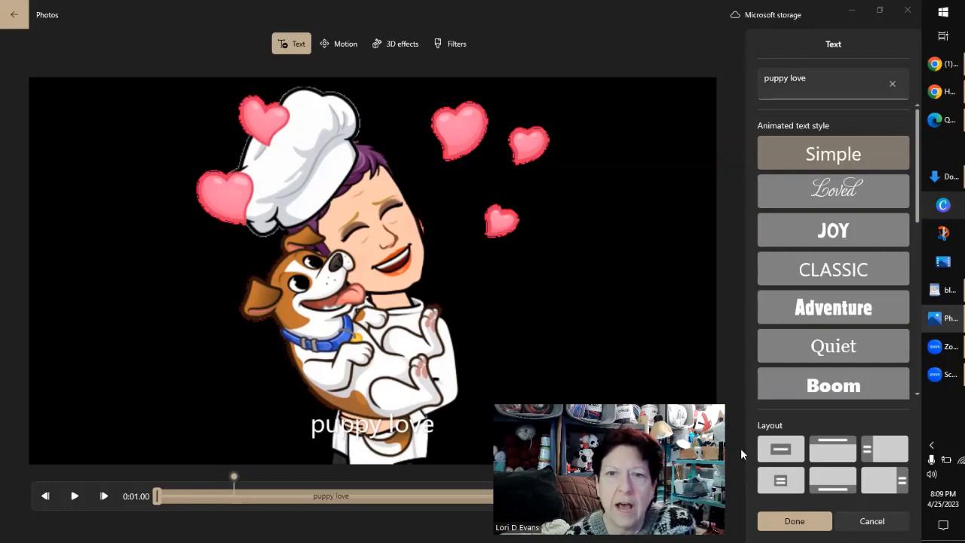
left_click(903, 485)
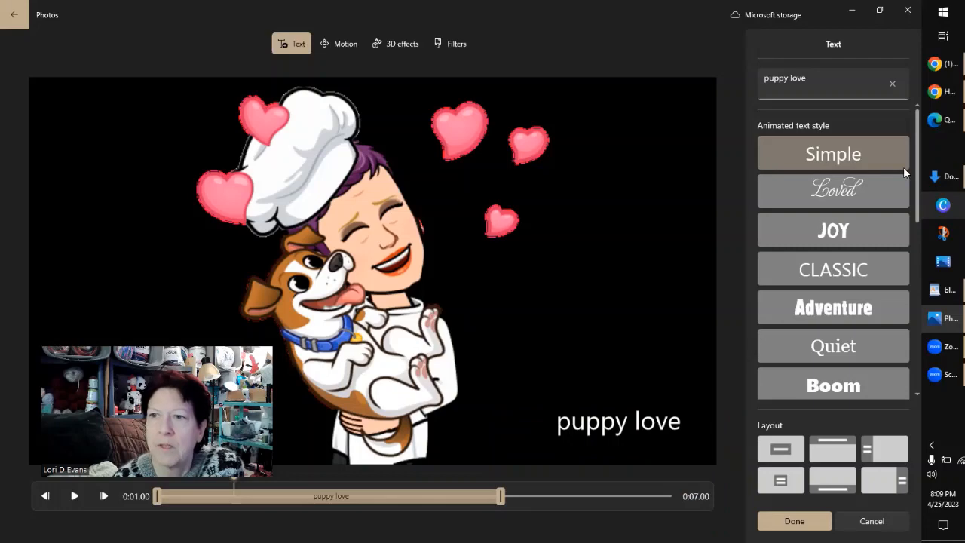
Try the Loved, Joy, Classic, Adventure, Quiet and Boom animated styles on the "puppy love" text.
left_click(849, 195)
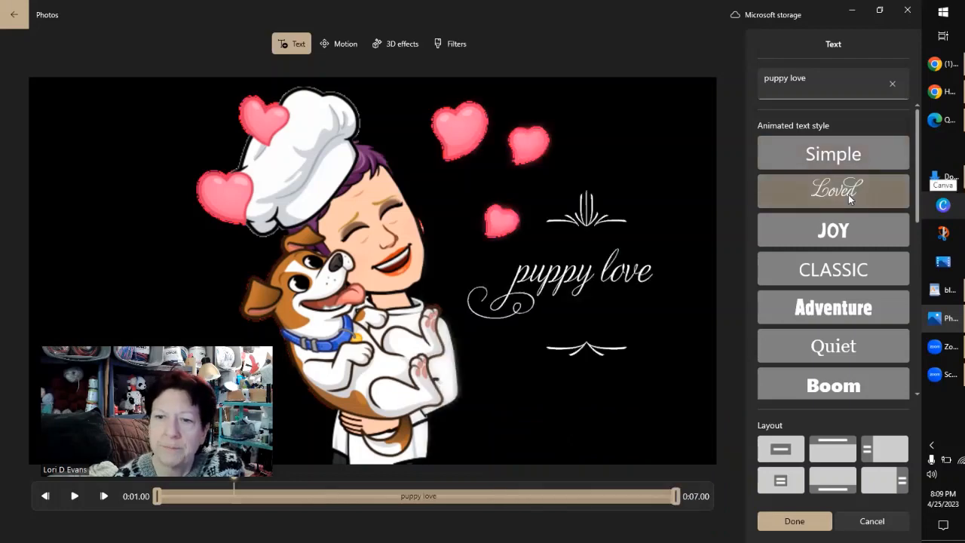
left_click(833, 233)
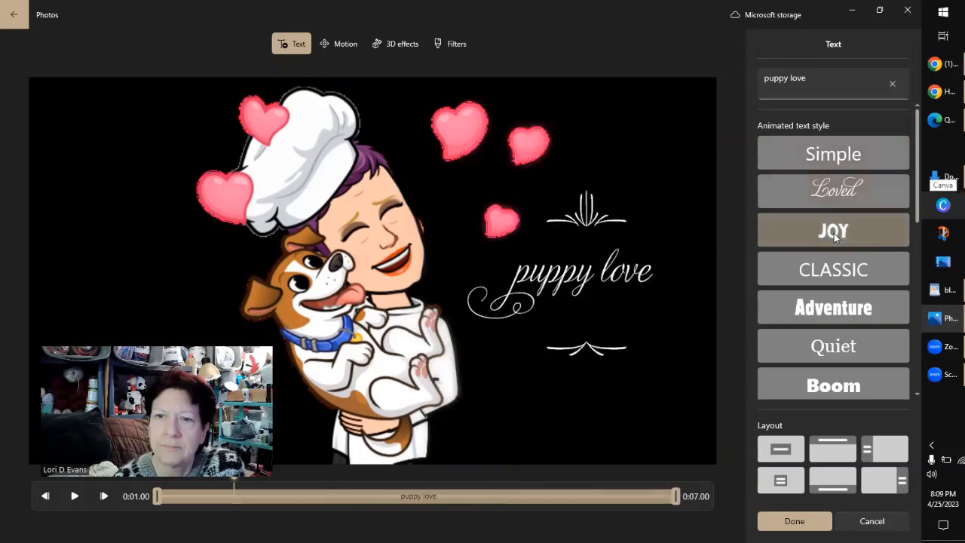
left_click(832, 273)
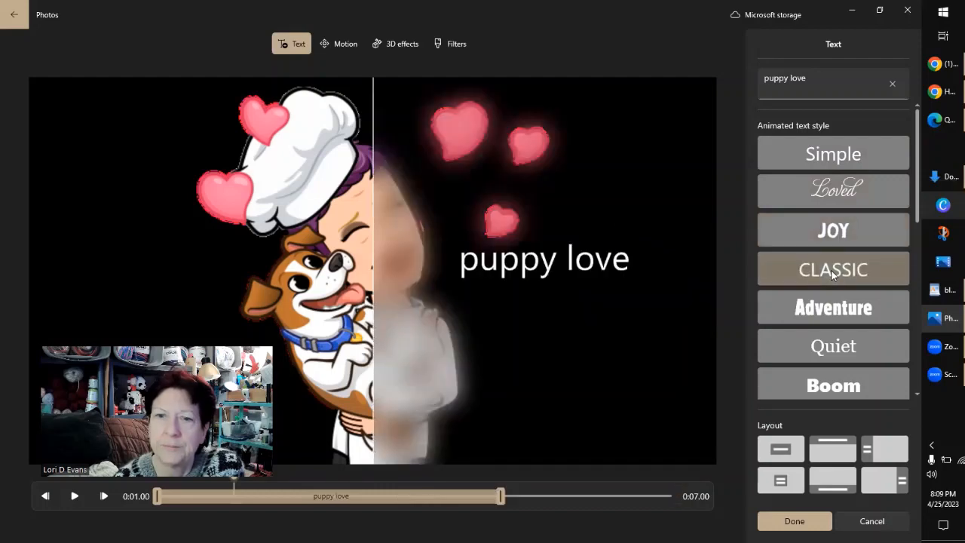
left_click(827, 311)
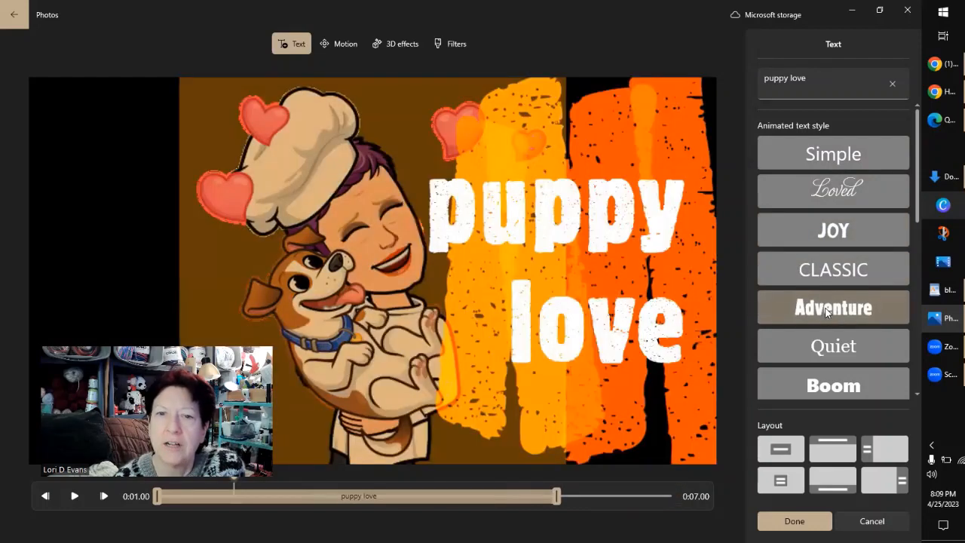
left_click(829, 343)
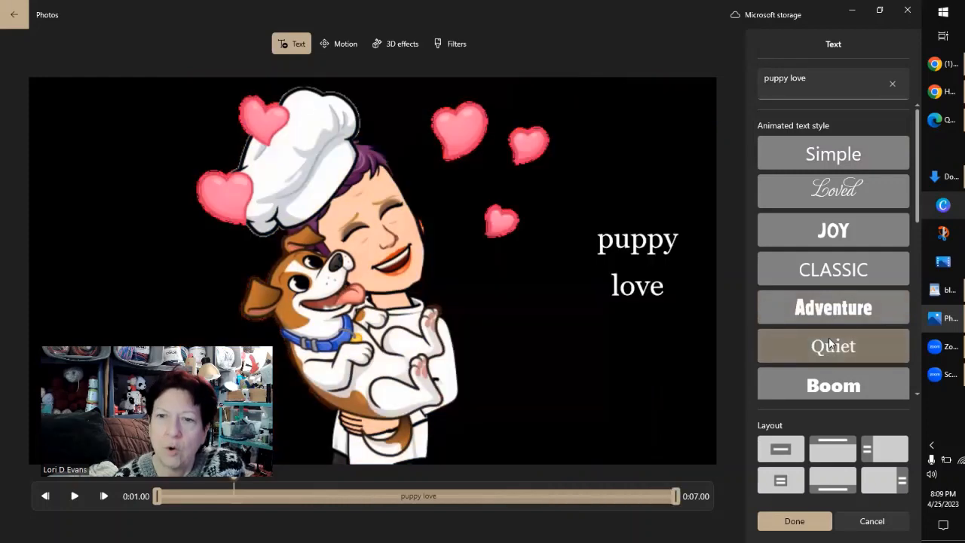
left_click(824, 376)
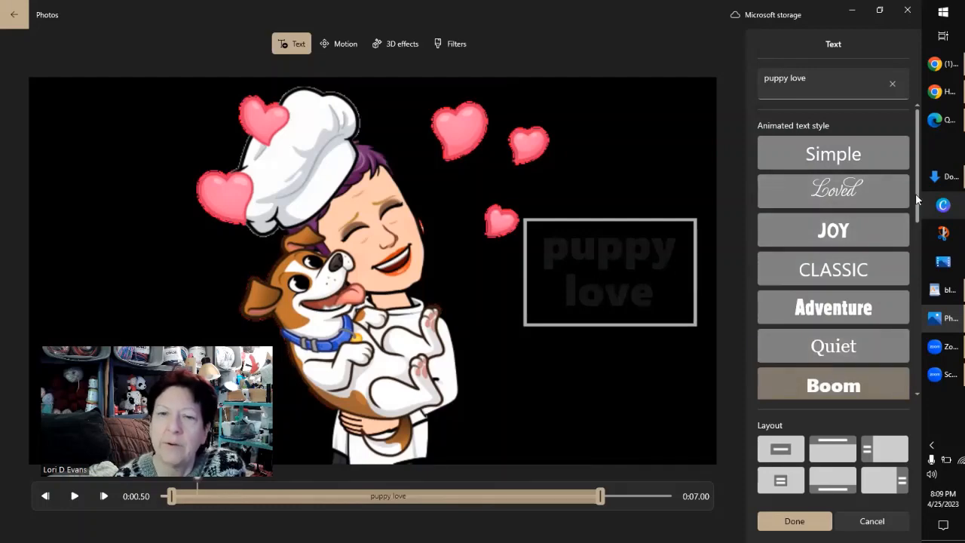
Try the Cinema, Bold, Fresh, Poetry and Impact animated styles on the "puppy love" text.
left_click_drag(916, 193, 919, 276)
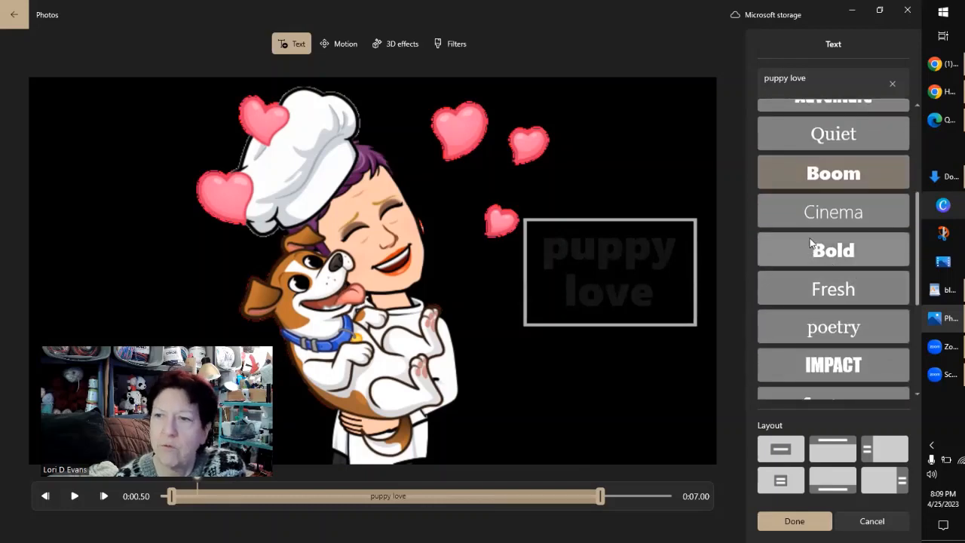
left_click(832, 215)
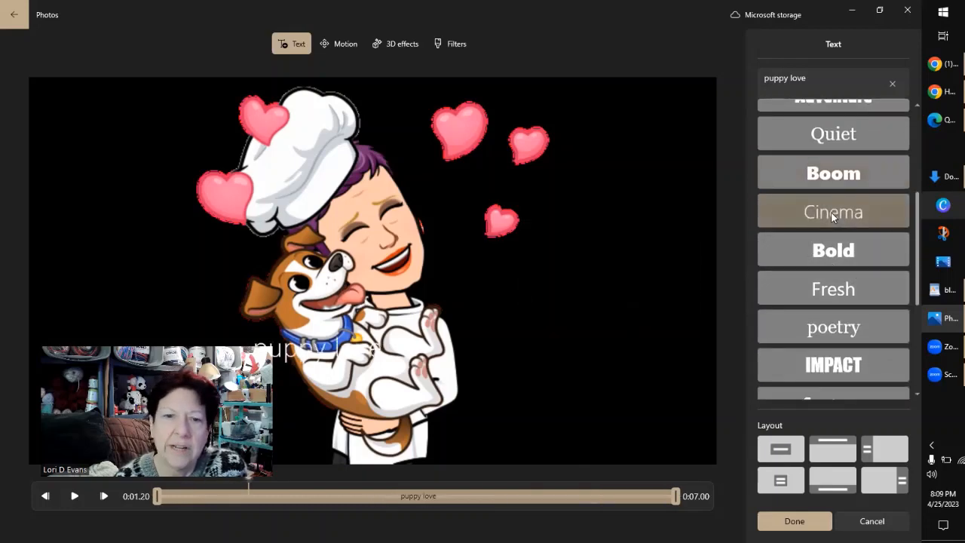
left_click(832, 249)
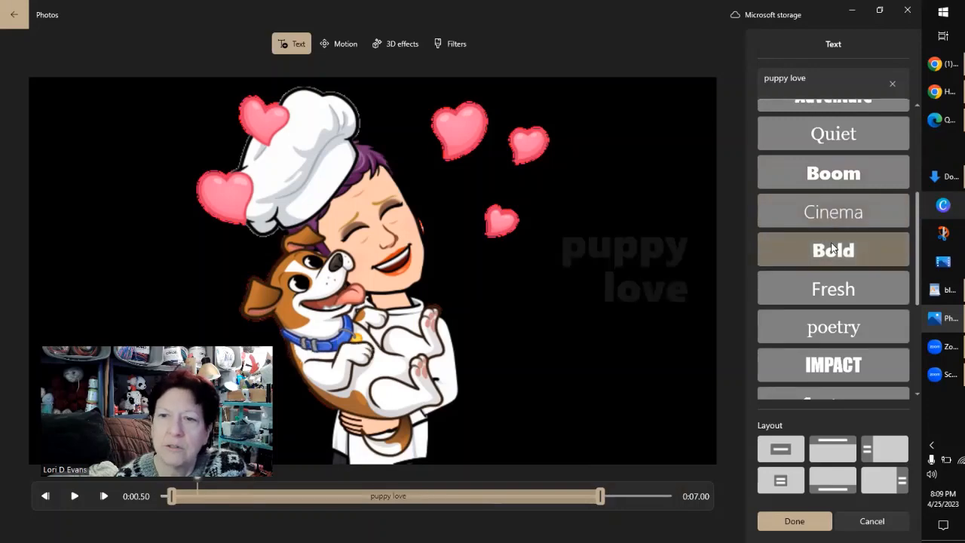
left_click(830, 291)
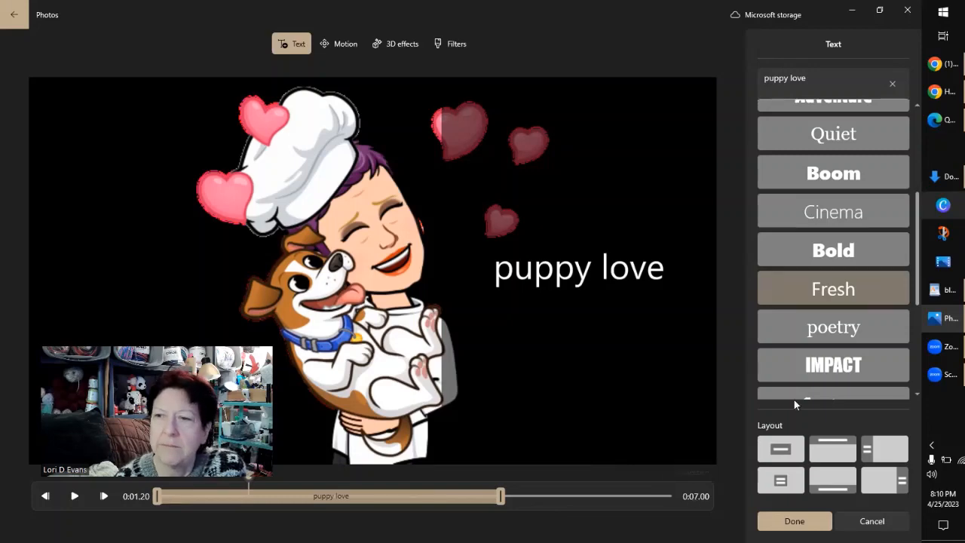
left_click(824, 338)
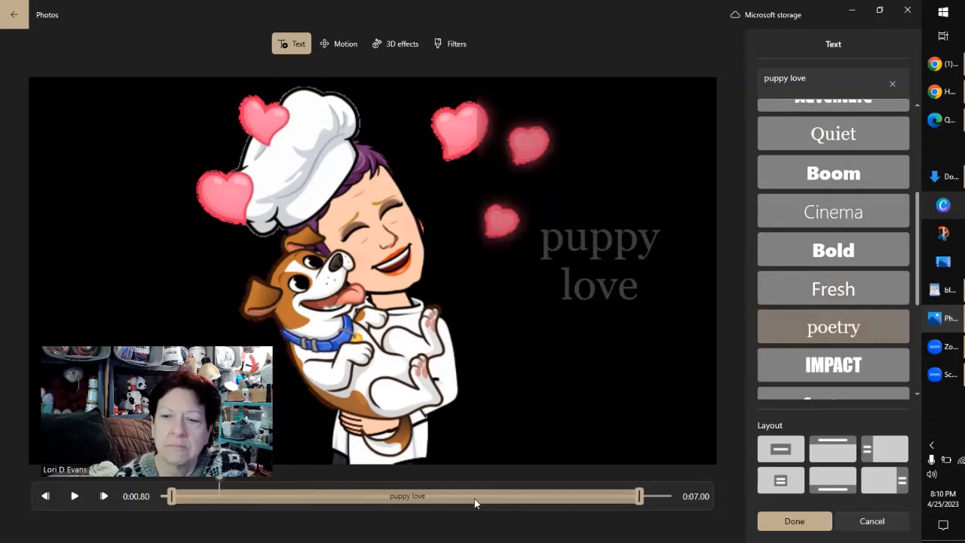
left_click(836, 376)
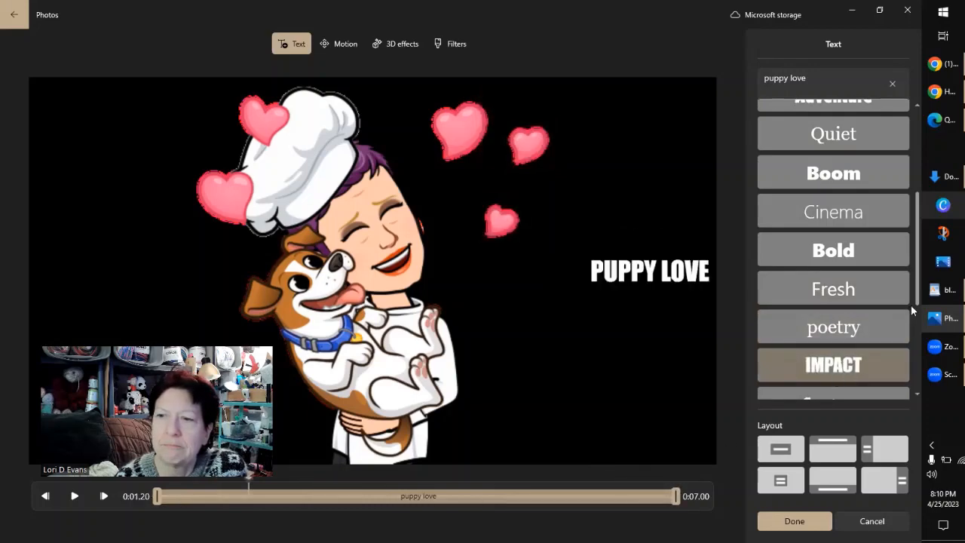
Try the Cartoon, Pixel, Electric, Holiday and Fine Print animated styles on the "puppy love" text.
left_click_drag(917, 302, 911, 381)
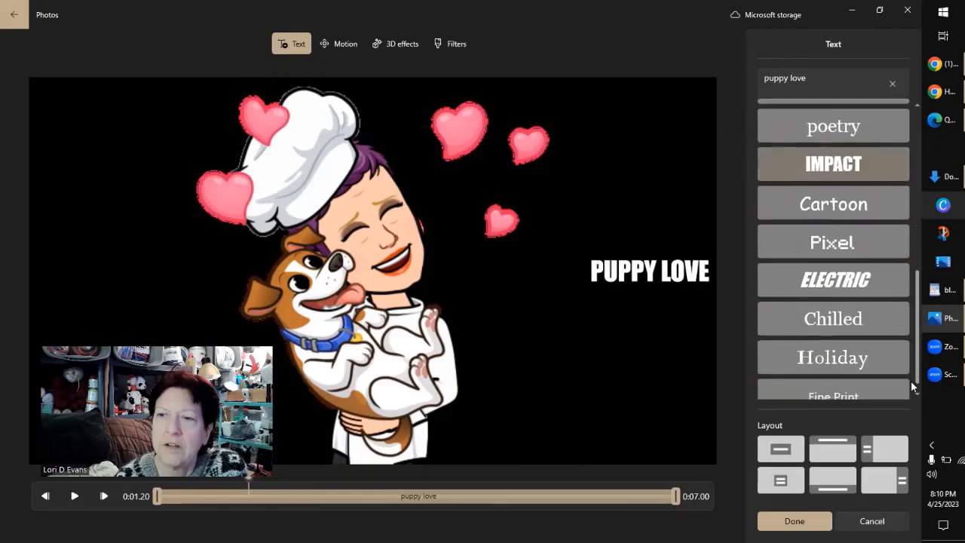
left_click(826, 213)
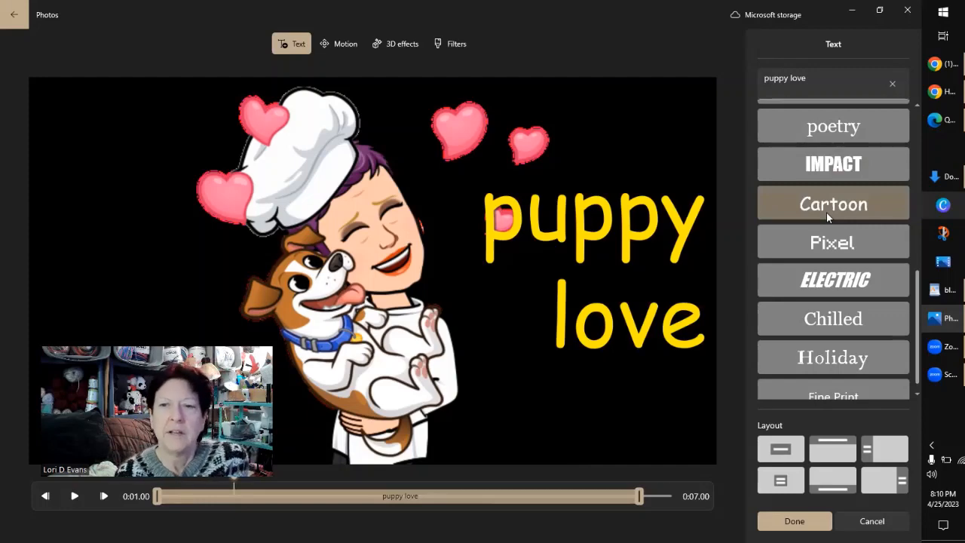
left_click(829, 245)
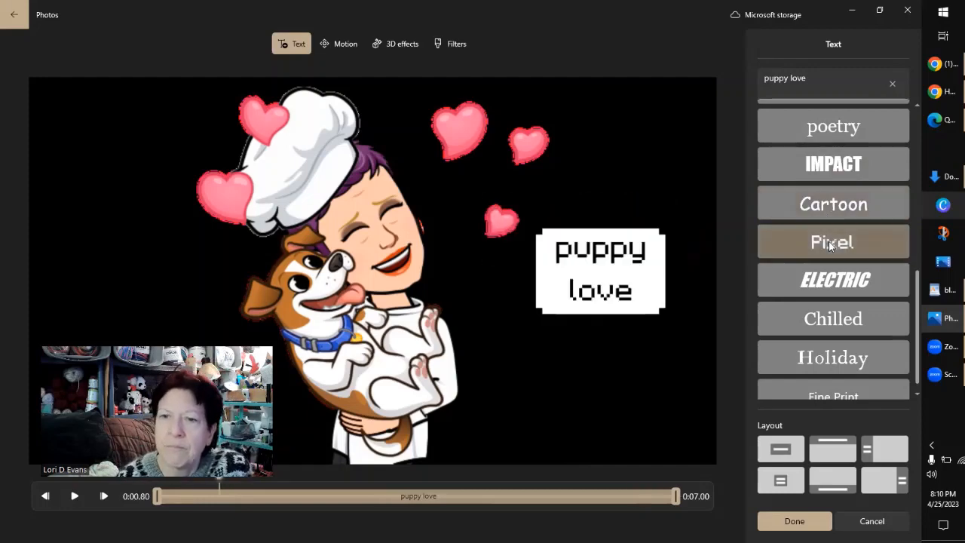
left_click(808, 290)
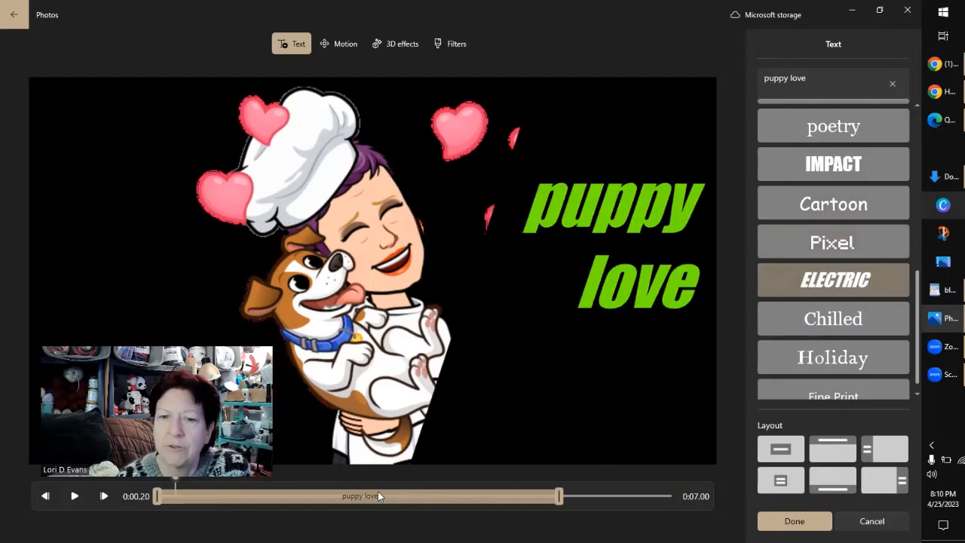
left_click(830, 369)
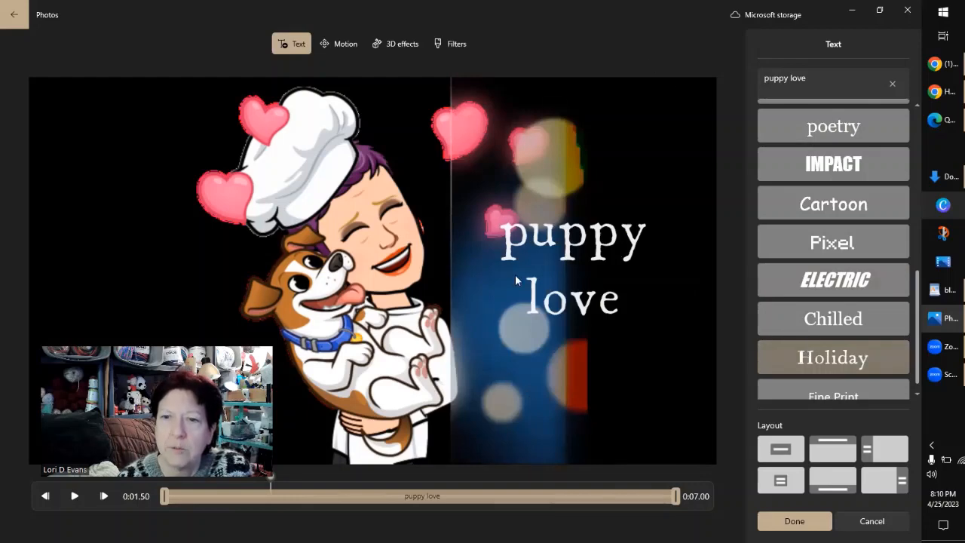
left_click(830, 389)
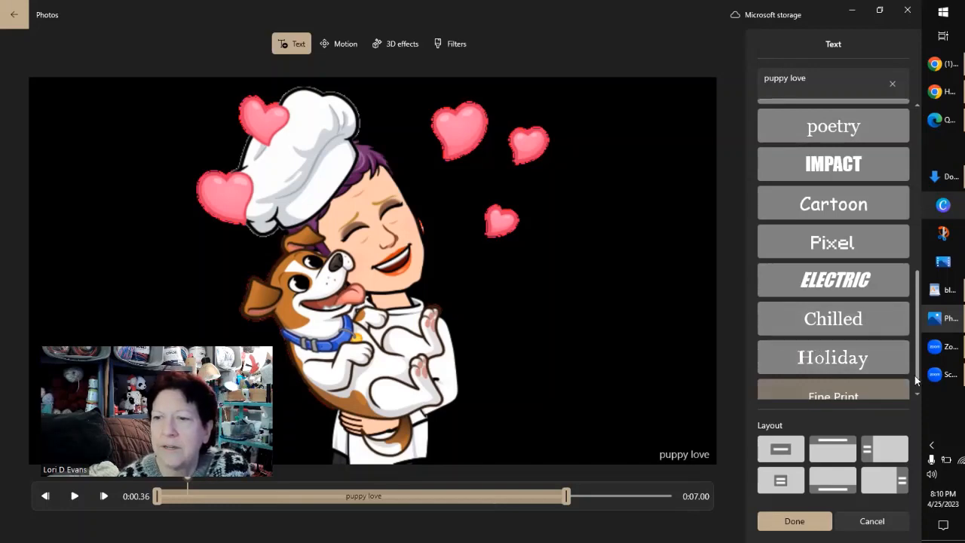
Compare the Poetry style once more, apply the Loved style to the "puppy love" text and save the text edit.
scroll(910, 346, "up", 1)
scroll(911, 346, "up", 3)
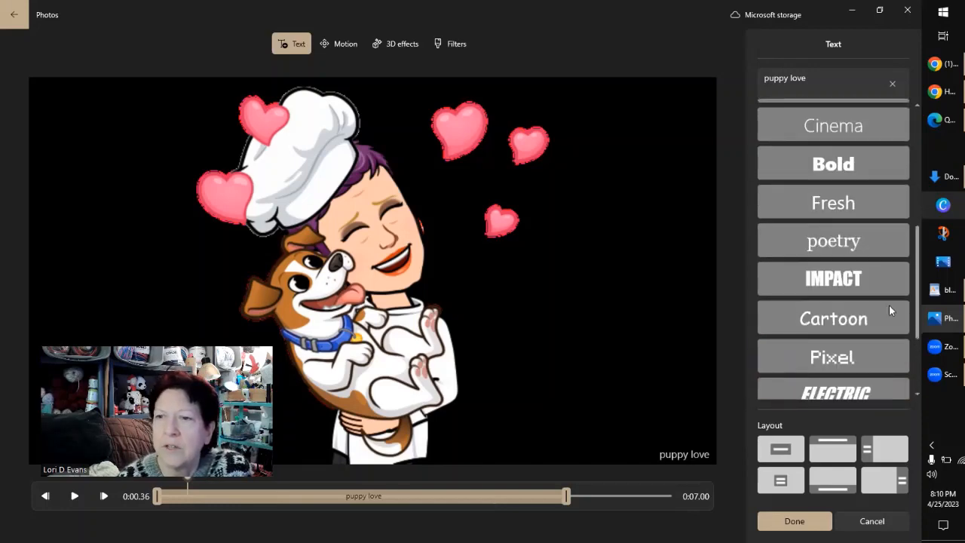
left_click(843, 249)
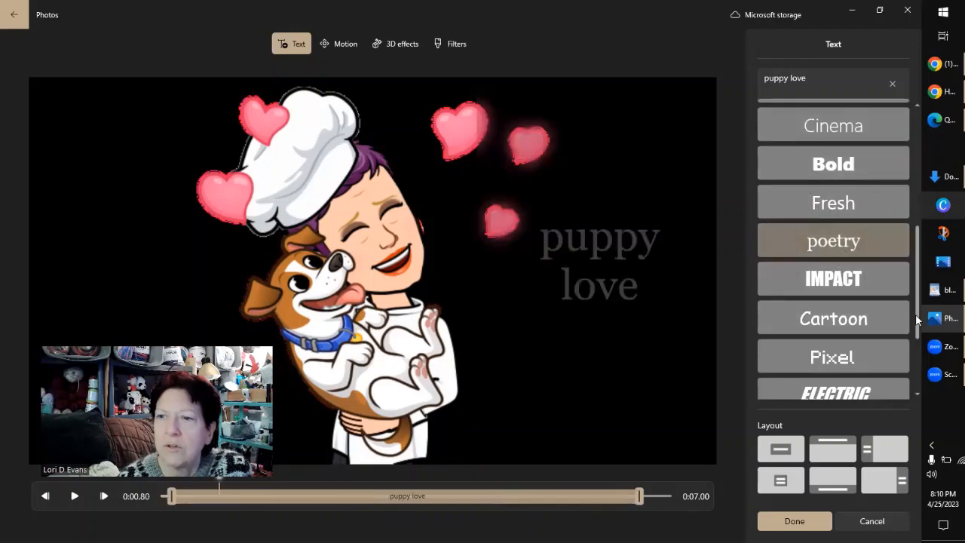
left_click_drag(915, 314, 930, 160)
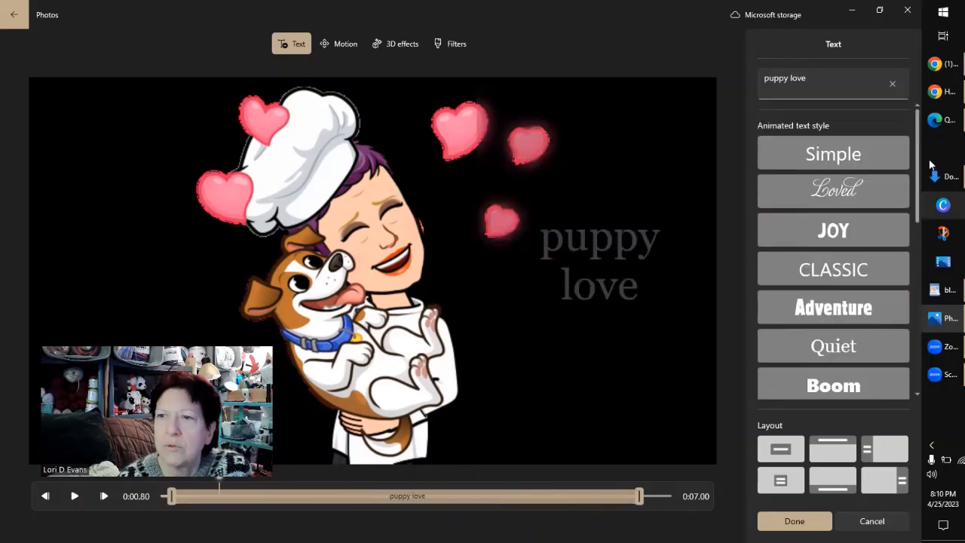
left_click(849, 187)
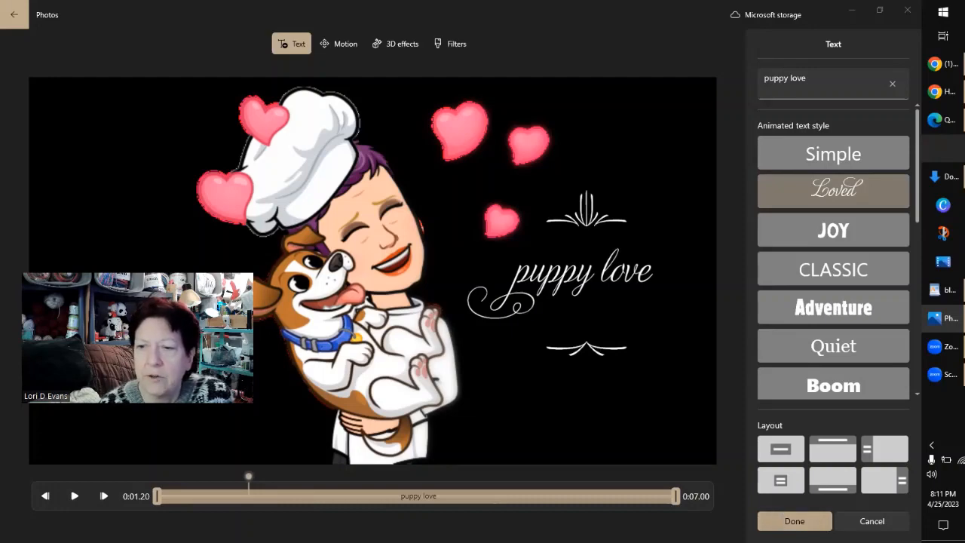
left_click(777, 518)
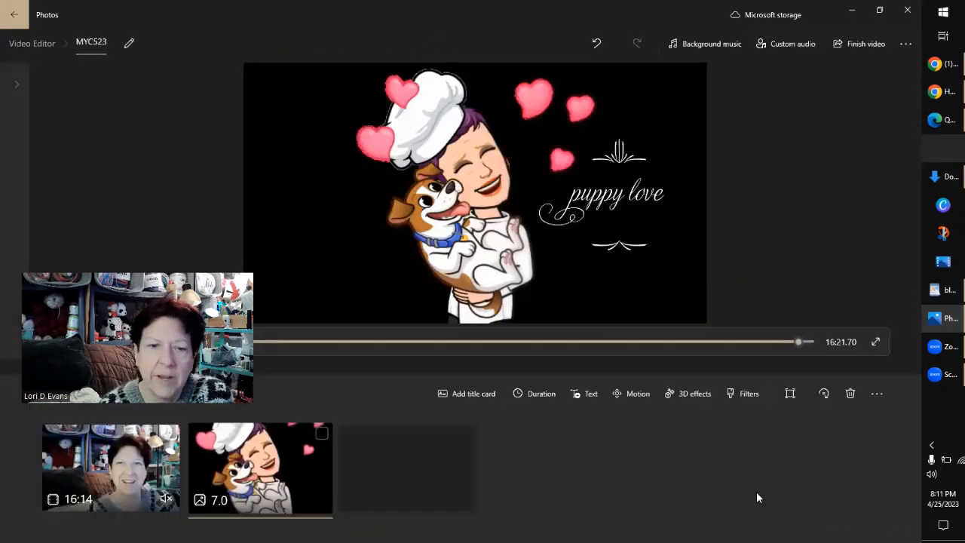
Play the cartoon image clip from its start to preview the animated text.
left_click(97, 491)
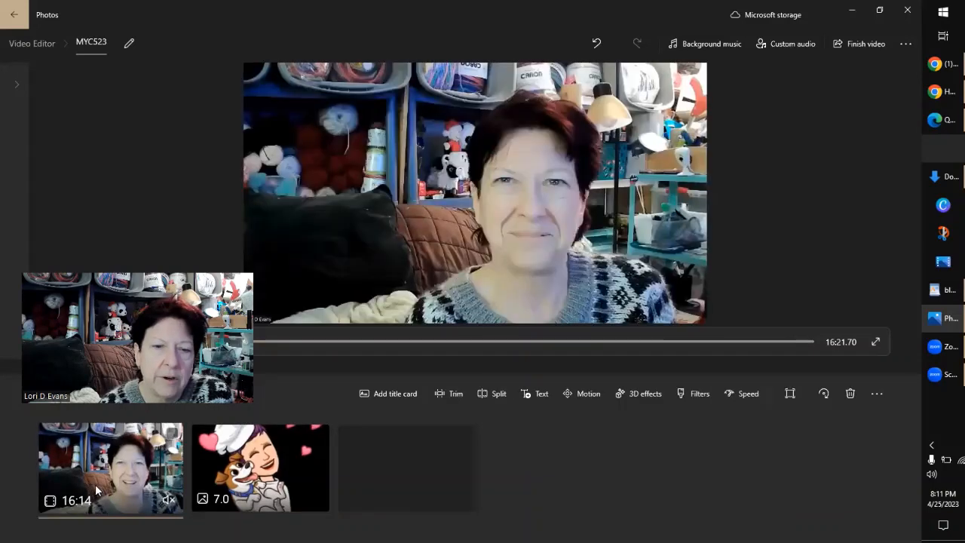
left_click(247, 498)
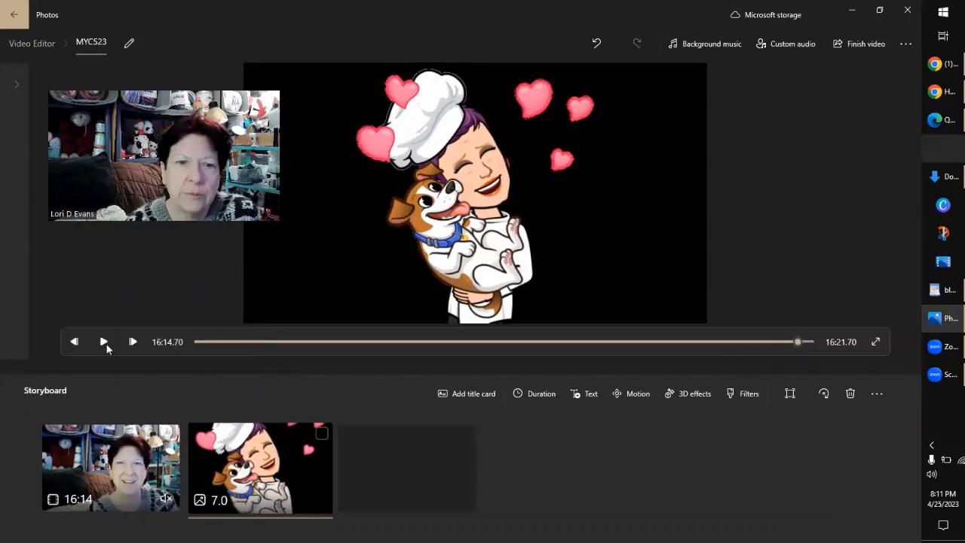
left_click(105, 343)
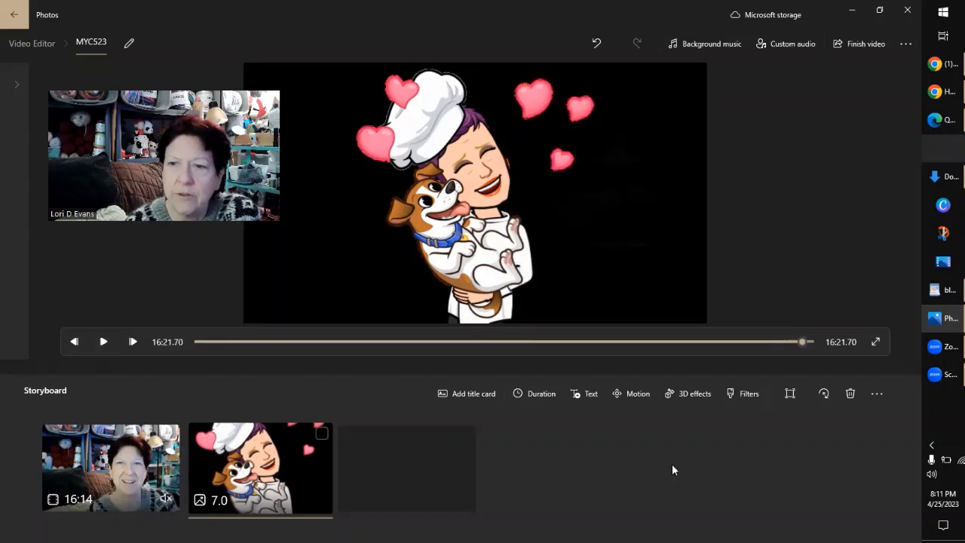
Add the Confetti shower 3D effect to the cartoon image, with volume near zero, and extend it to begin shortly after the clip starts.
left_click(695, 407)
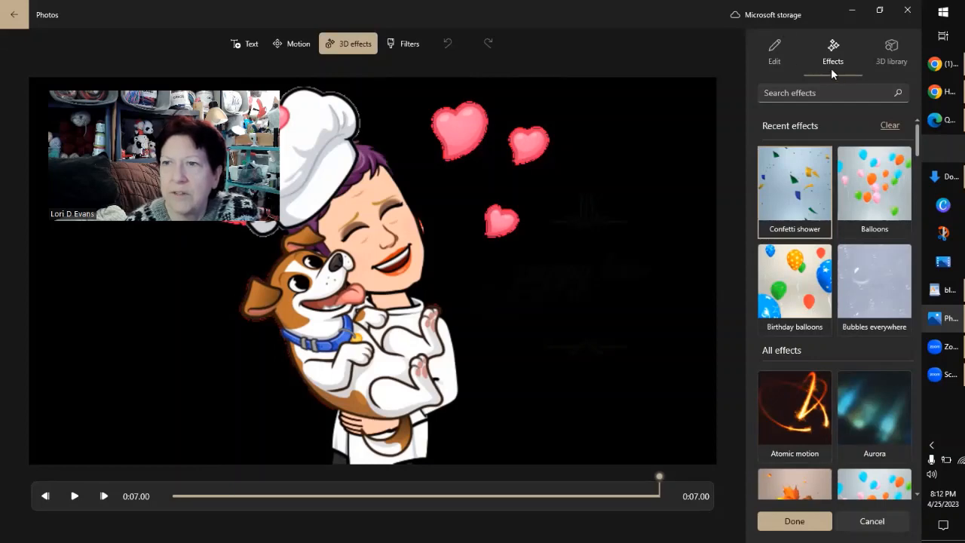
left_click(794, 204)
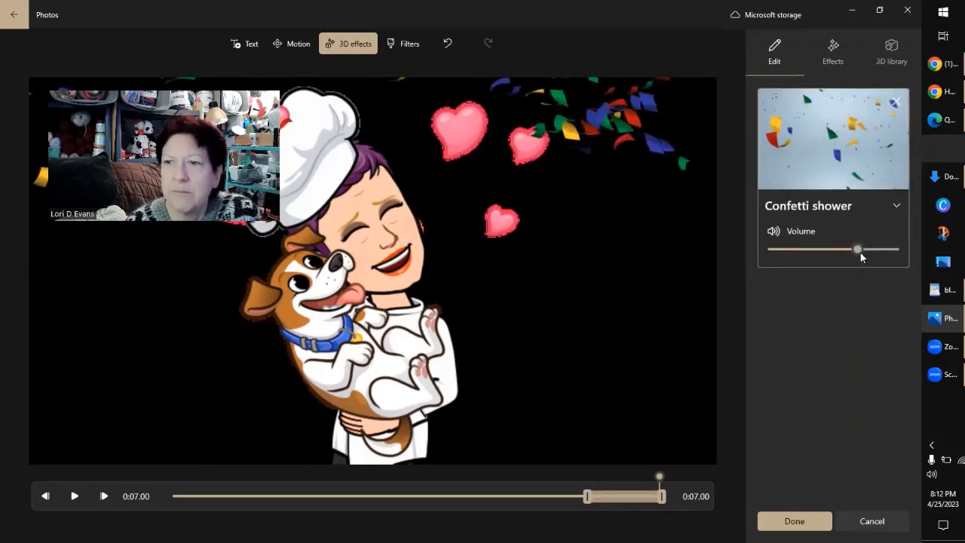
left_click_drag(860, 251, 773, 249)
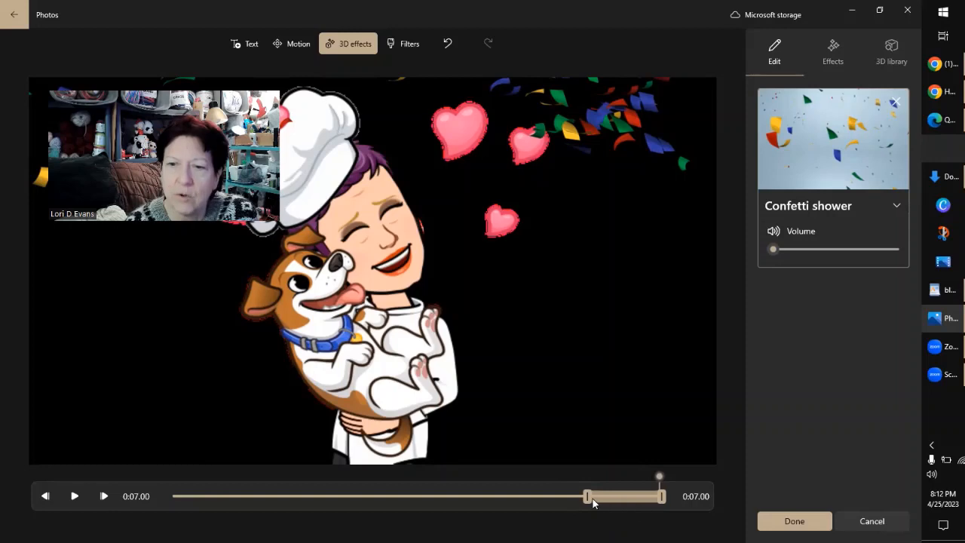
left_click_drag(587, 500, 270, 505)
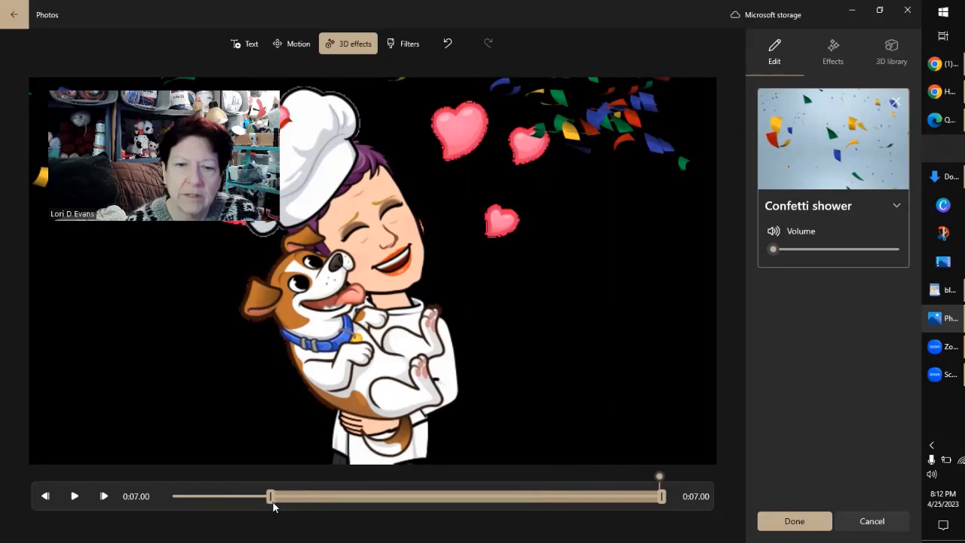
left_click(781, 520)
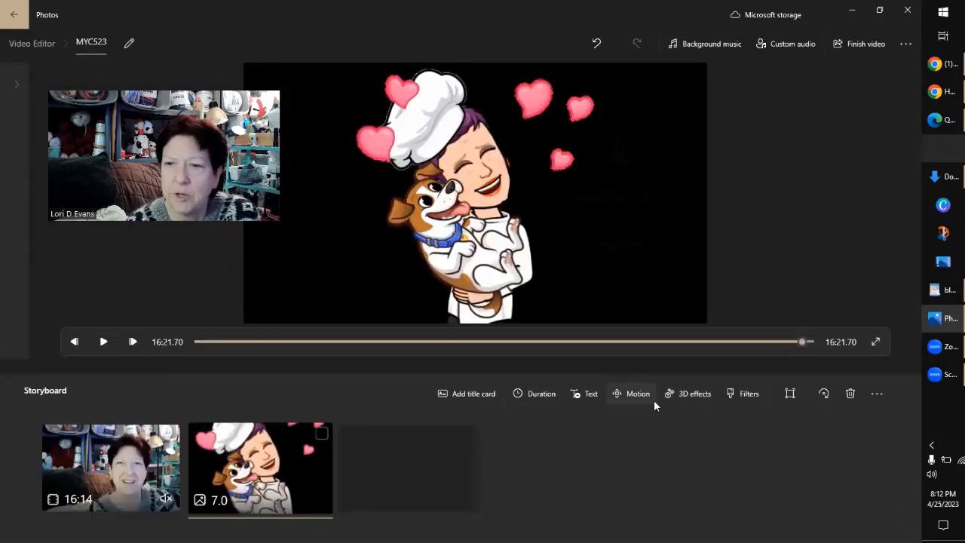
Raise the Confetti shower effect's volume to slightly above the middle, save it and preview the cartoon image clip.
left_click(694, 402)
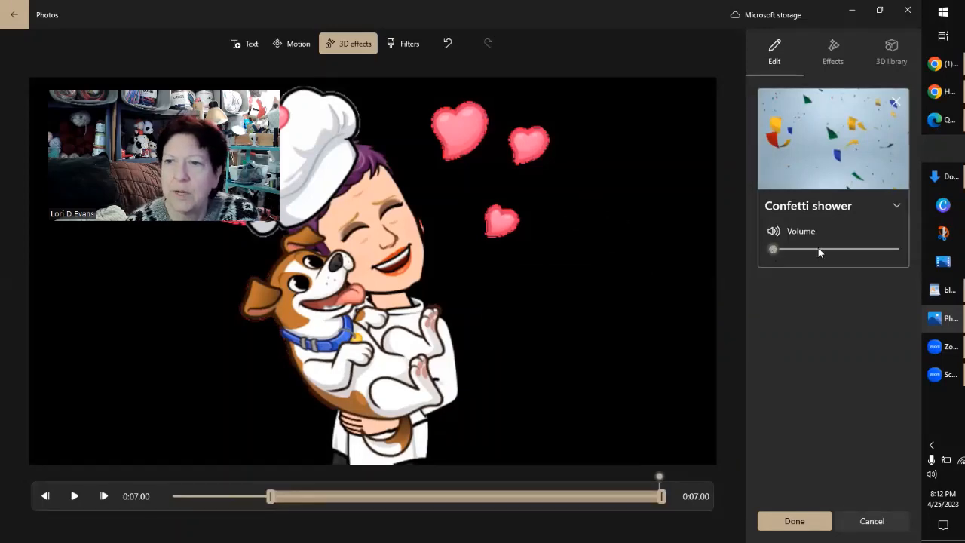
left_click_drag(819, 249, 847, 254)
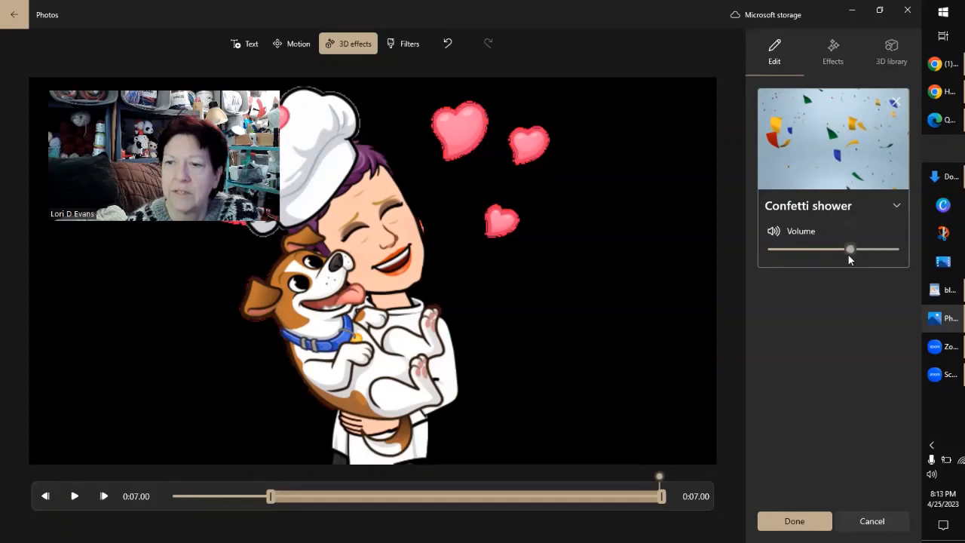
left_click(793, 522)
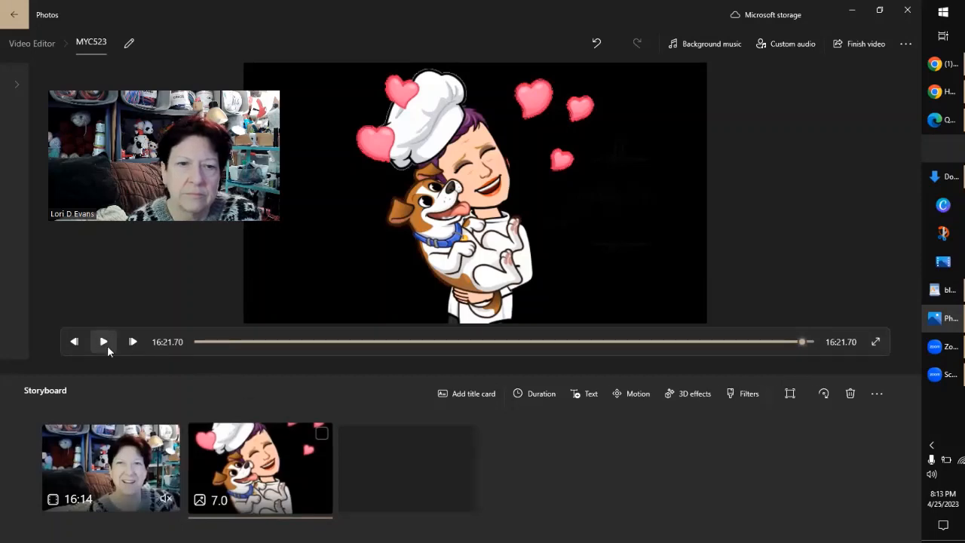
left_click(151, 464)
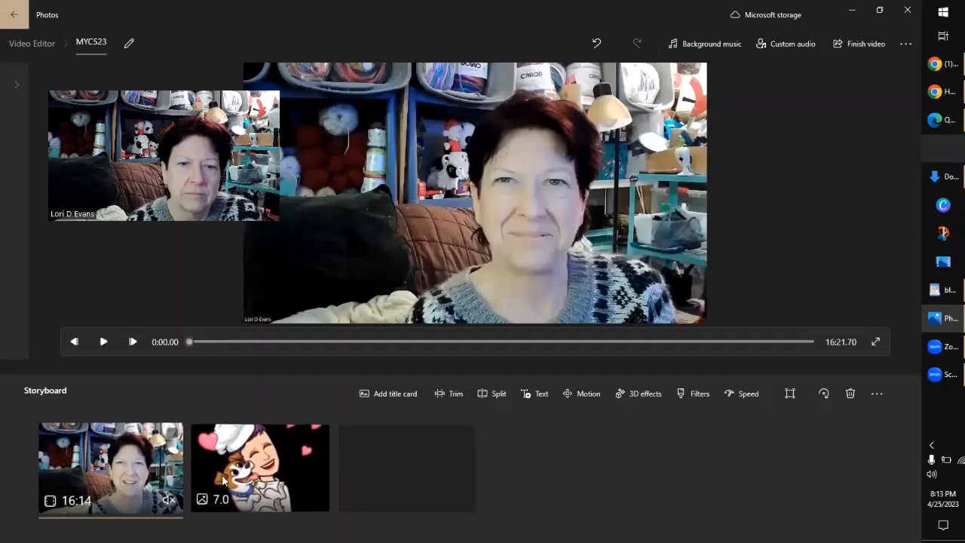
left_click(223, 480)
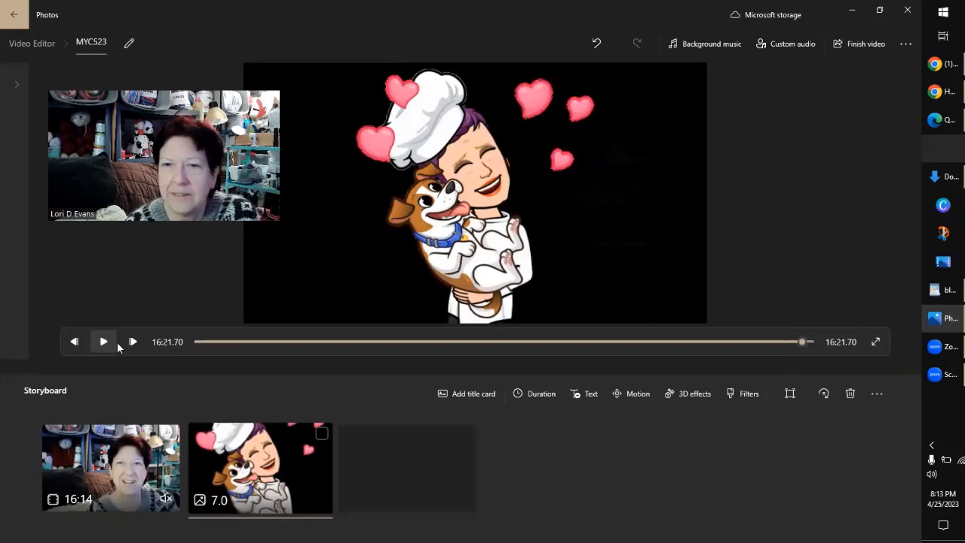
Add a title card before the cartoon image, try several background colours, then apply the bright blue background and save it.
left_click(469, 393)
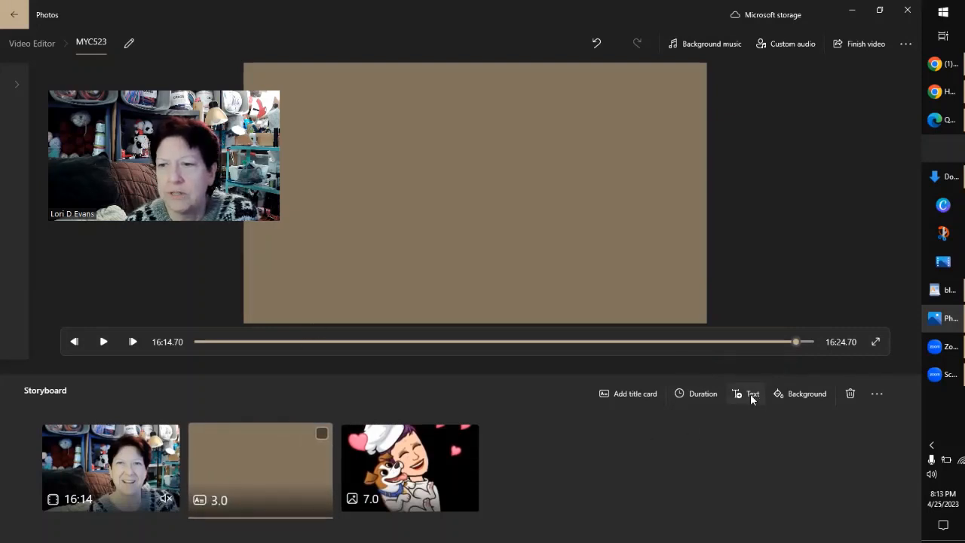
left_click(794, 395)
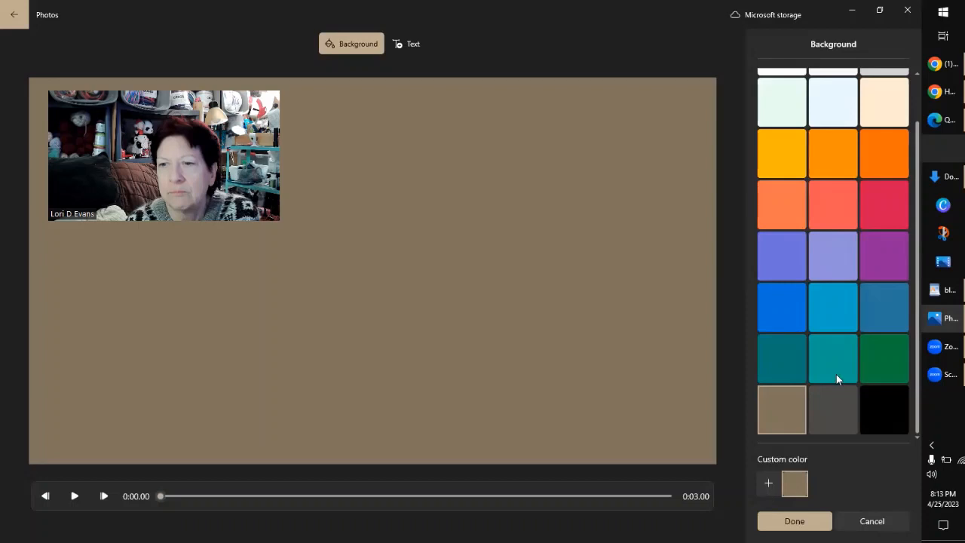
left_click(886, 370)
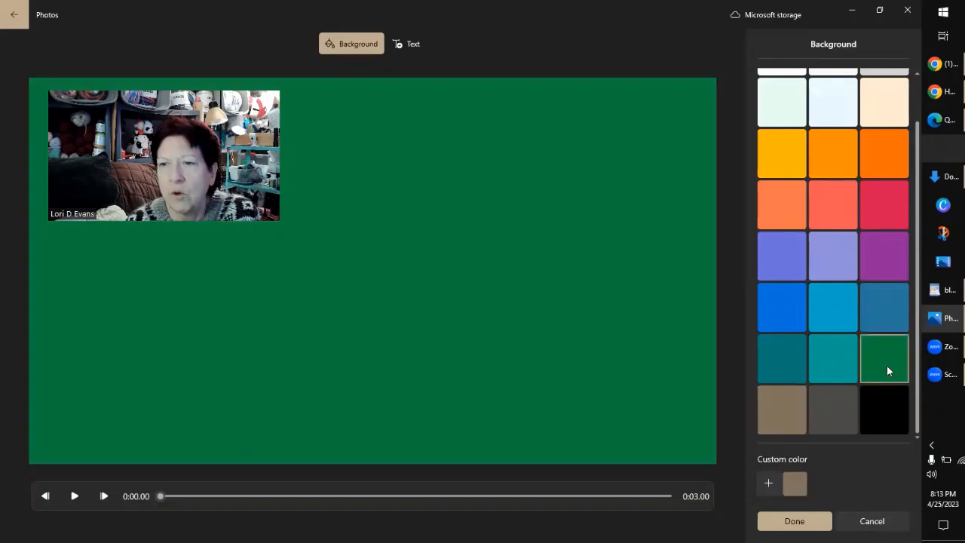
left_click(871, 174)
left_click(868, 207)
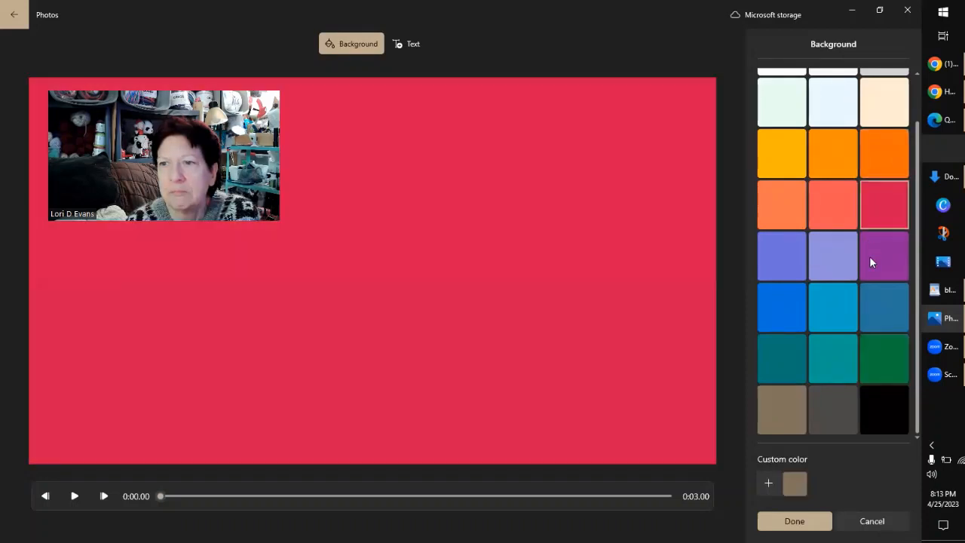
left_click(869, 261)
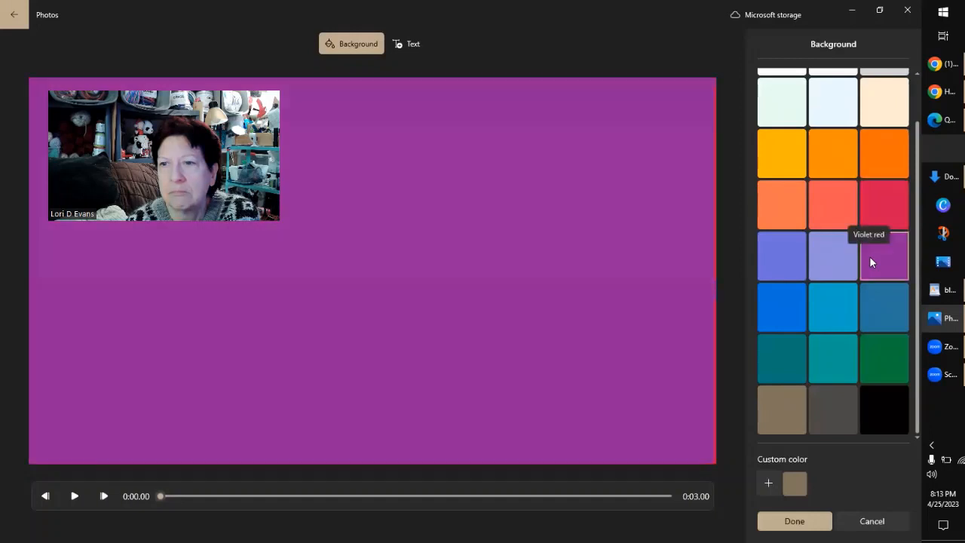
left_click(781, 306)
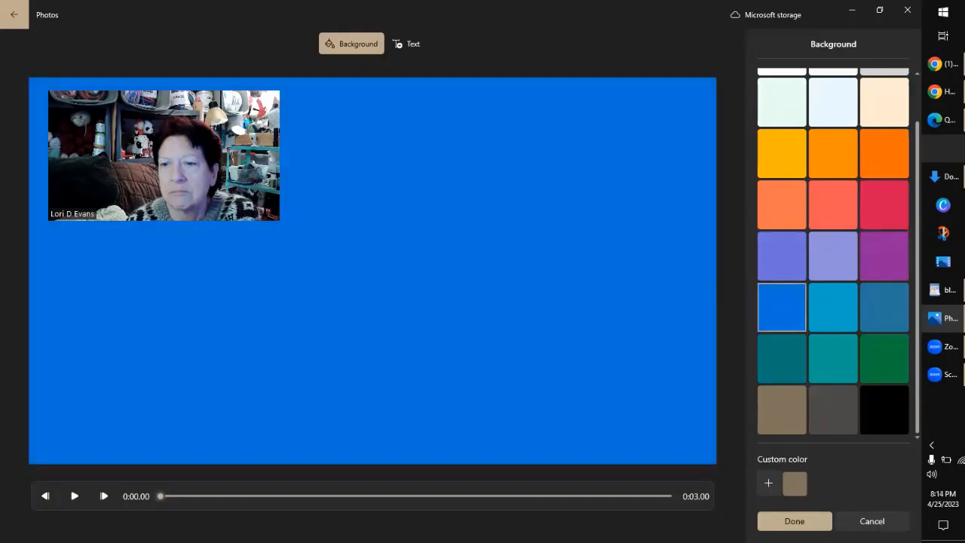
left_click(795, 521)
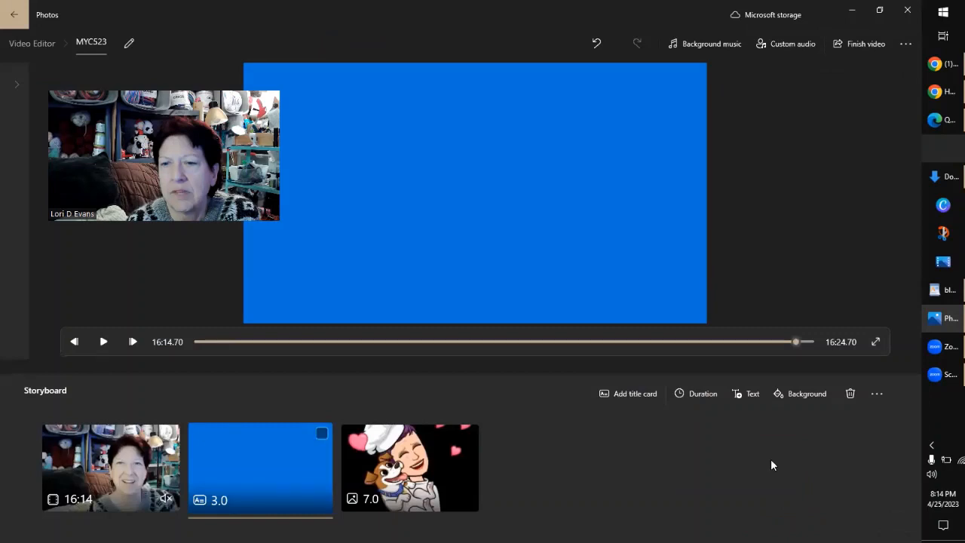
Preview the Joy style on the title card text, then apply the Adventure style and replace the text with "THE END".
left_click(740, 397)
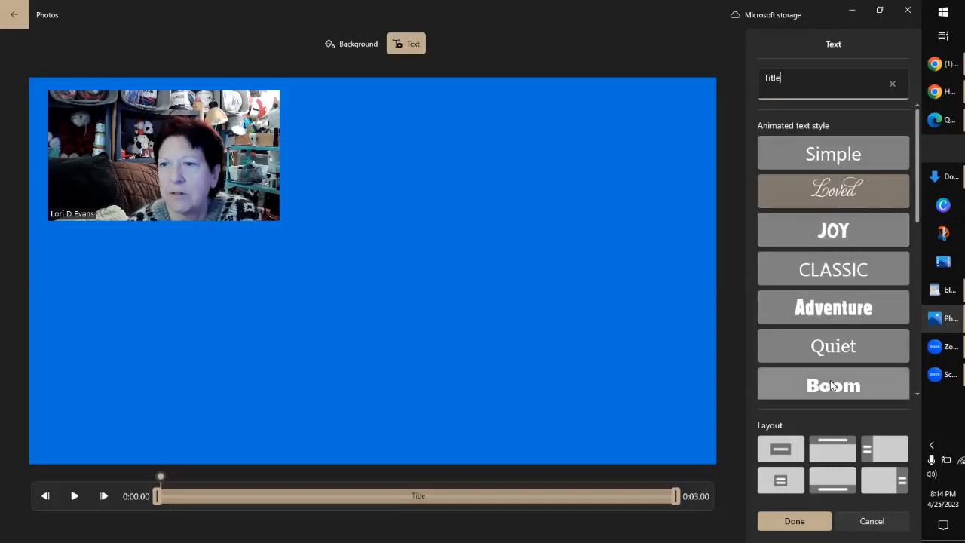
left_click(835, 238)
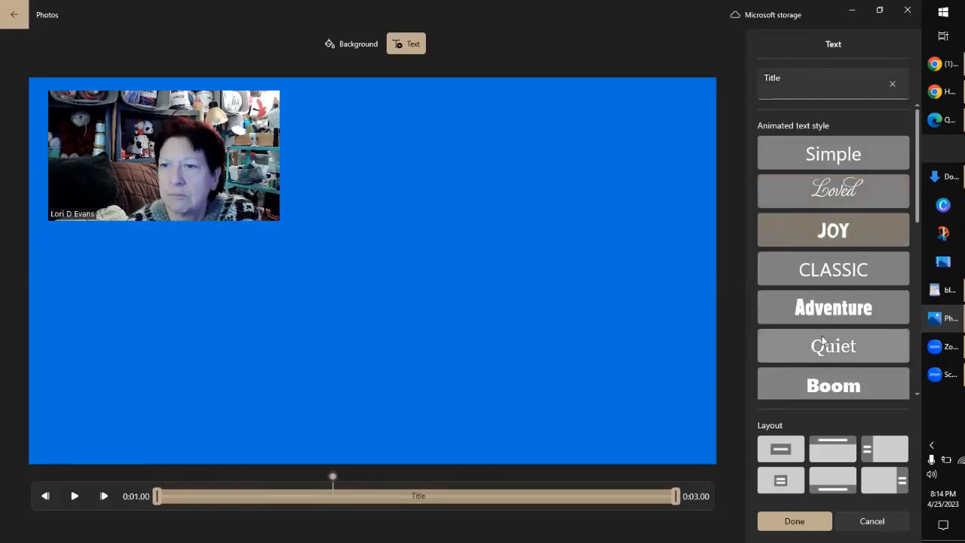
left_click(824, 313)
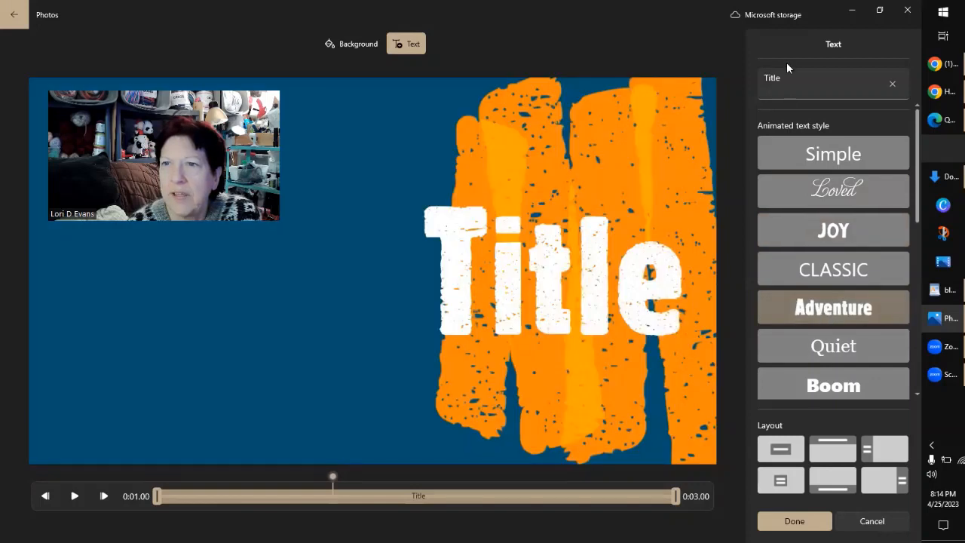
left_click_drag(784, 77, 762, 78)
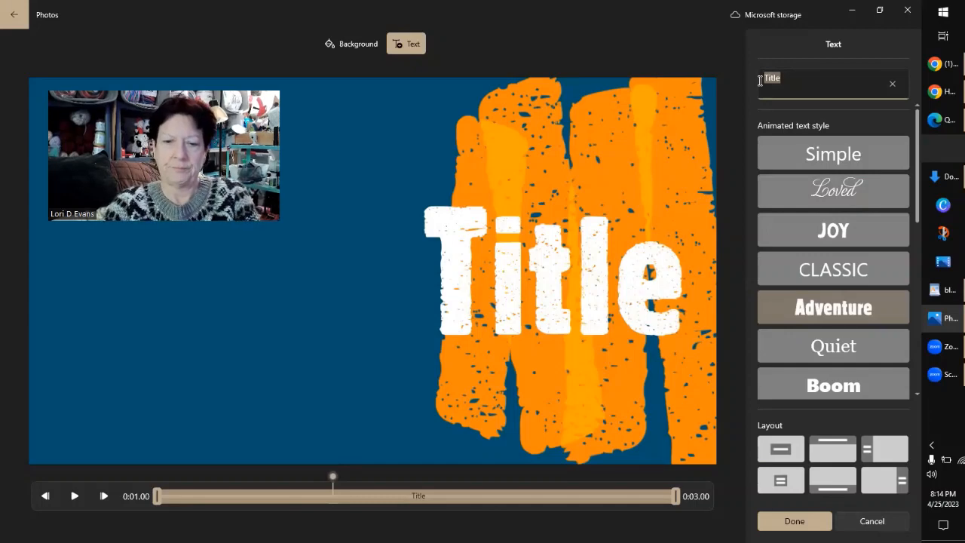
type("TH")
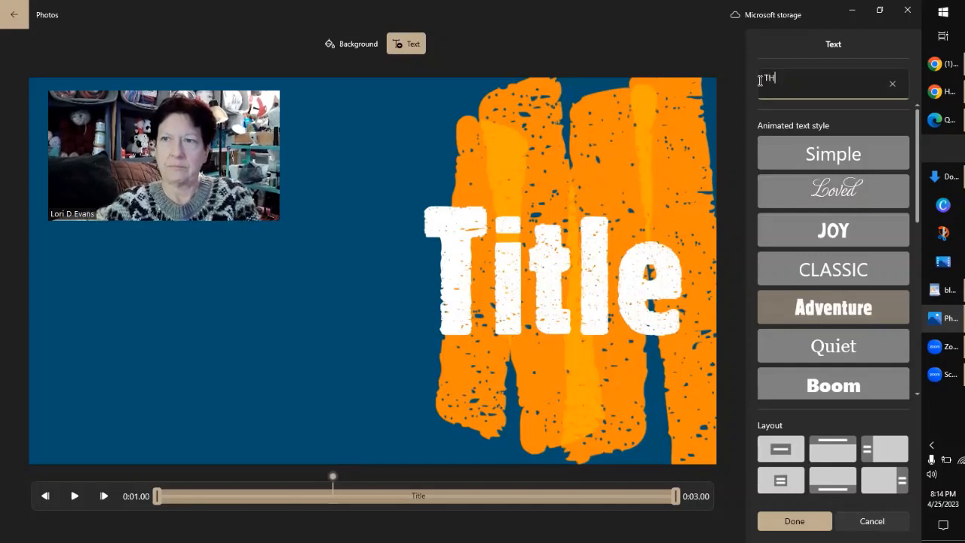
type("E END")
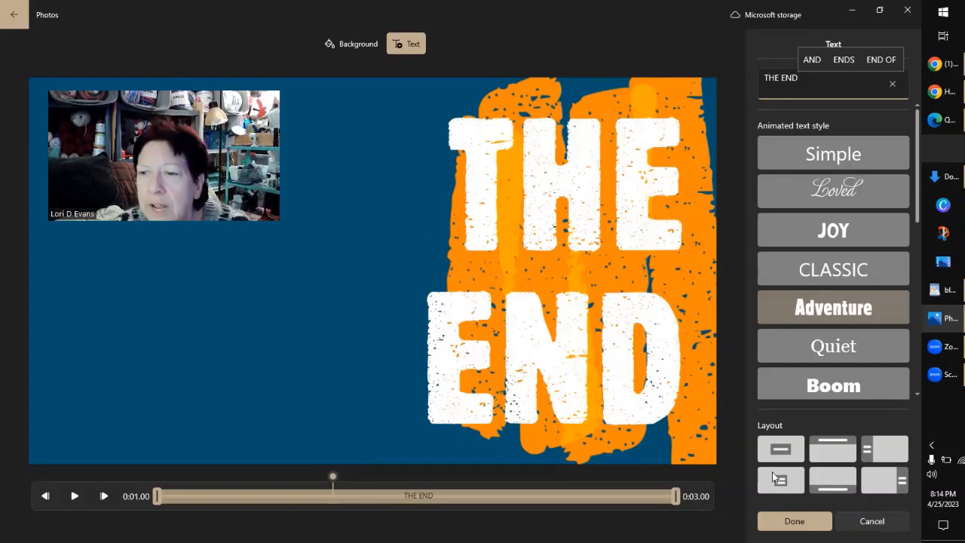
Compare text layouts for "THE END", apply the centred layout with an orange border around the frame and save the text edit.
left_click(884, 452)
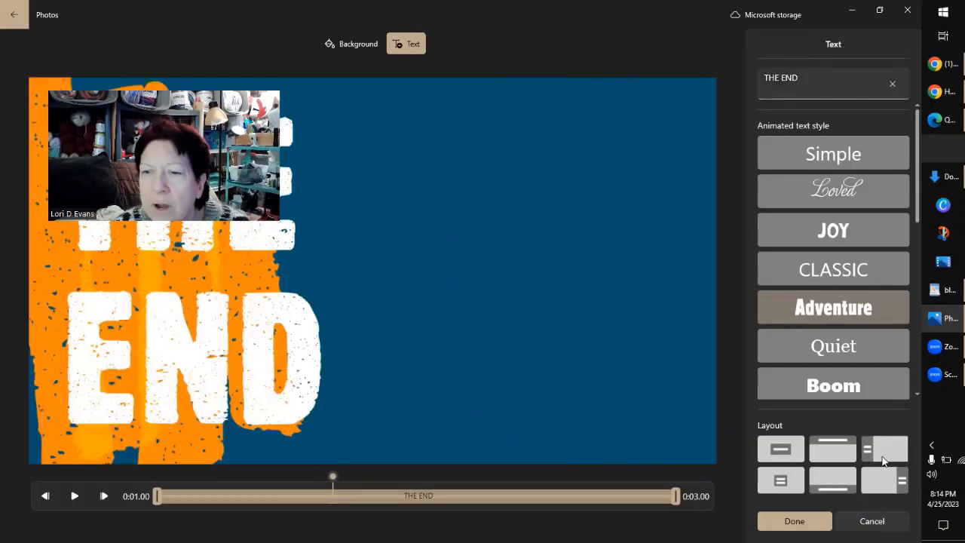
left_click(784, 458)
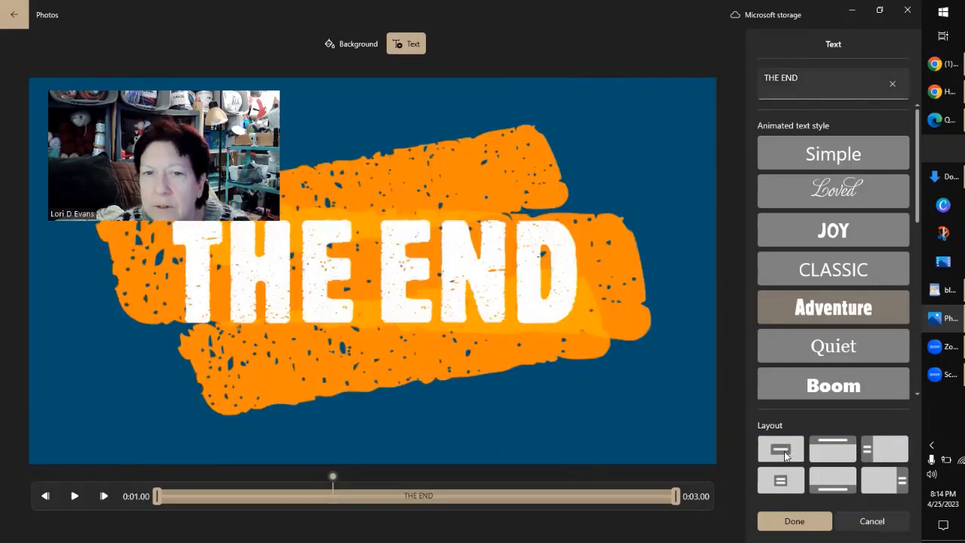
left_click(793, 483)
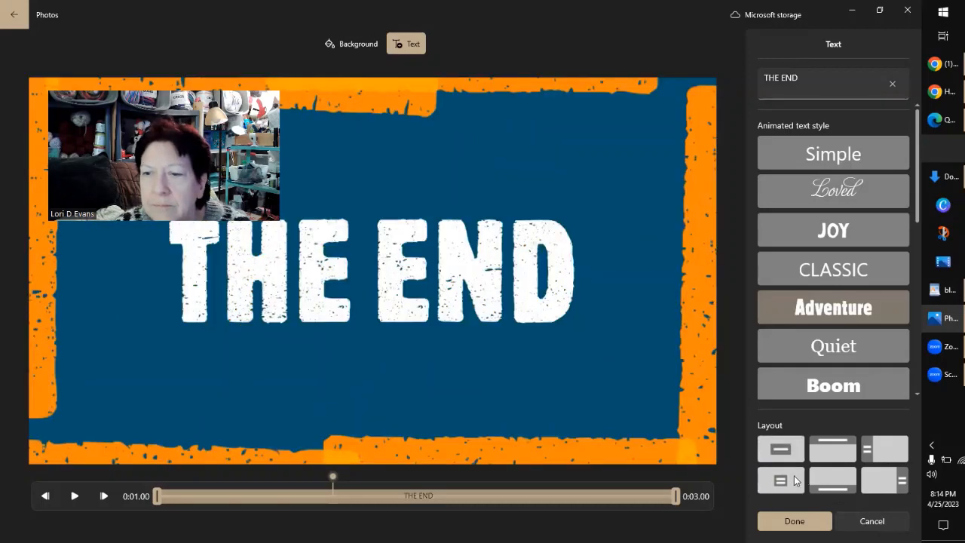
left_click(883, 483)
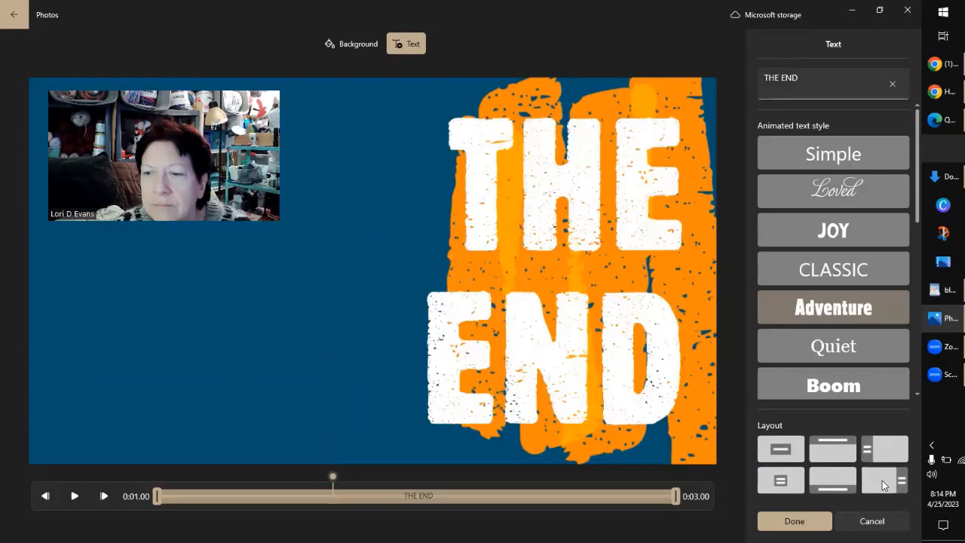
left_click(807, 482)
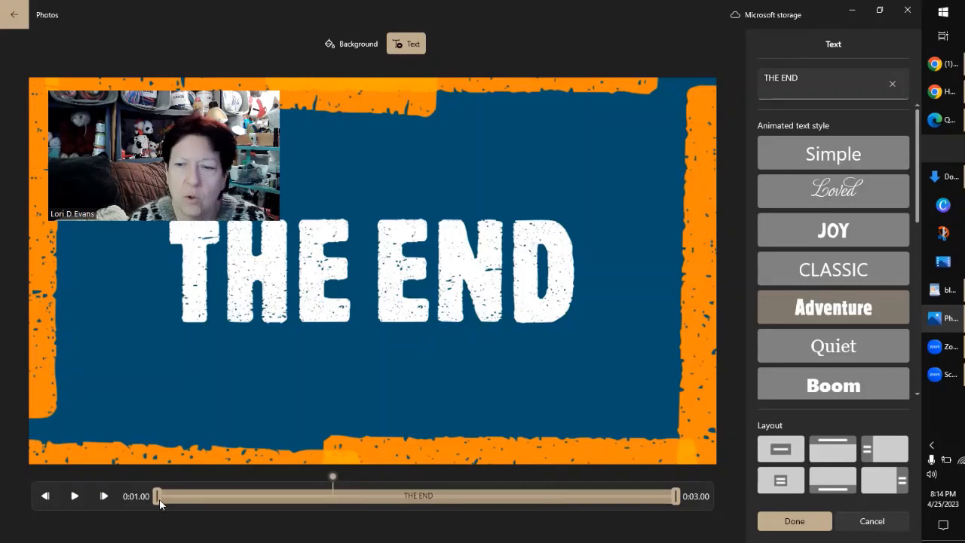
left_click(793, 521)
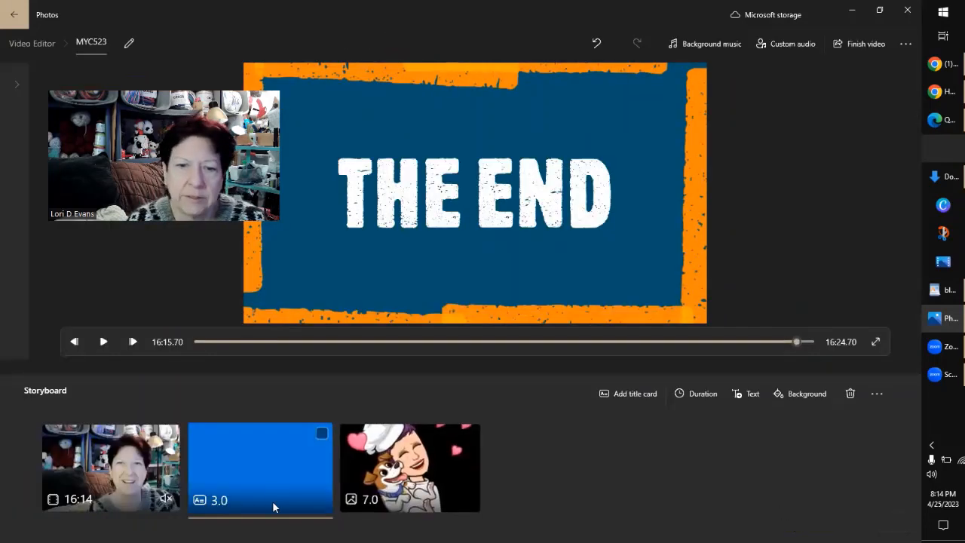
Move the title card after the cartoon image and set its duration to 7 seconds.
left_click_drag(273, 500, 436, 495)
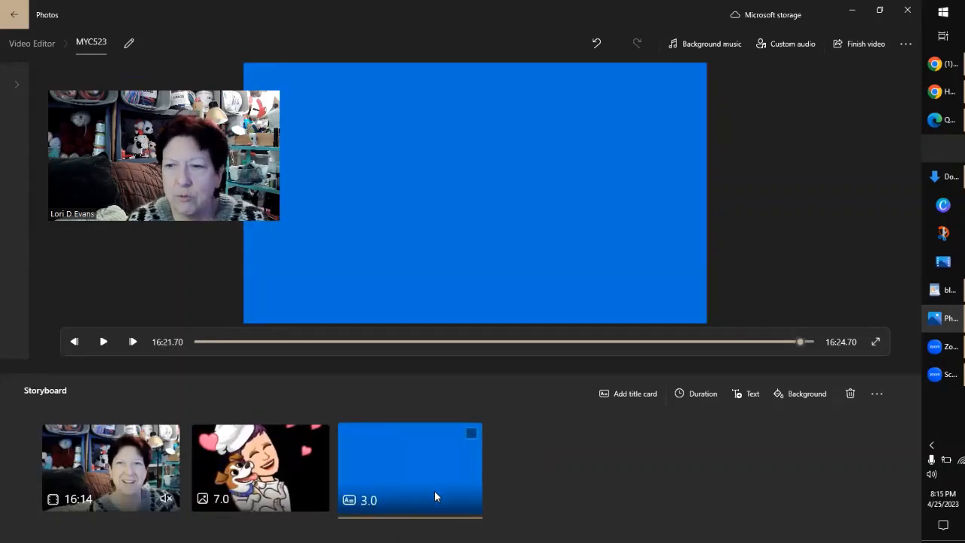
left_click(701, 396)
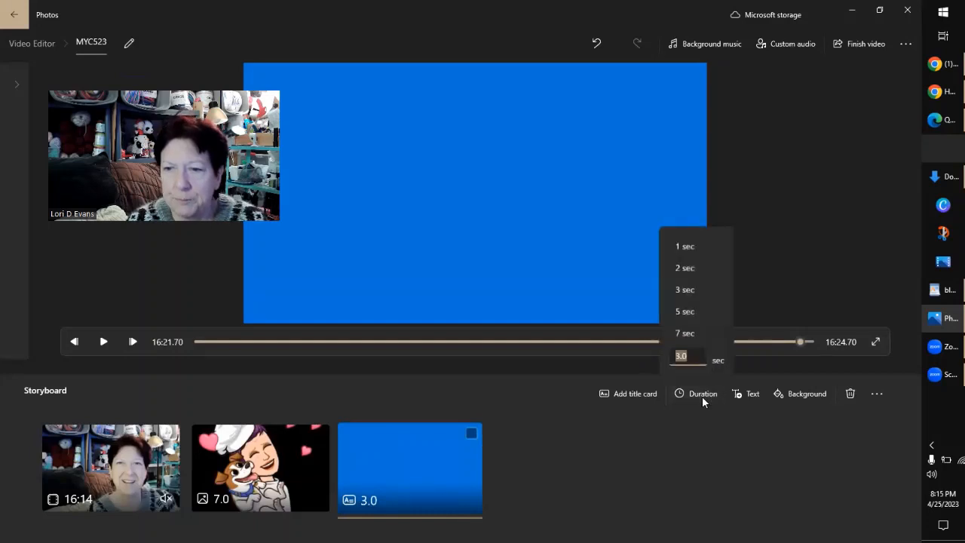
left_click(683, 333)
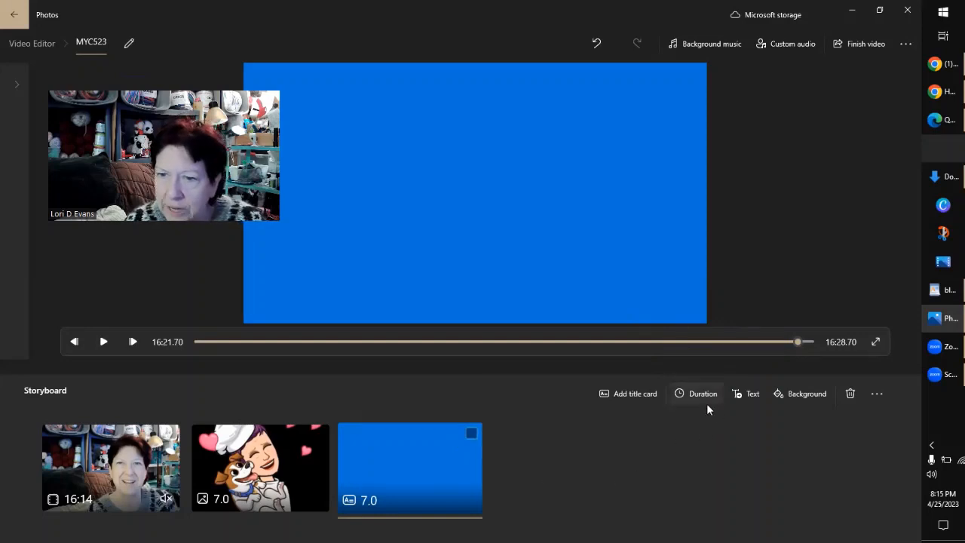
Retime the "THE END" text to start and end about one second inside the card's limits, save it and preview from the cartoon image.
left_click(750, 396)
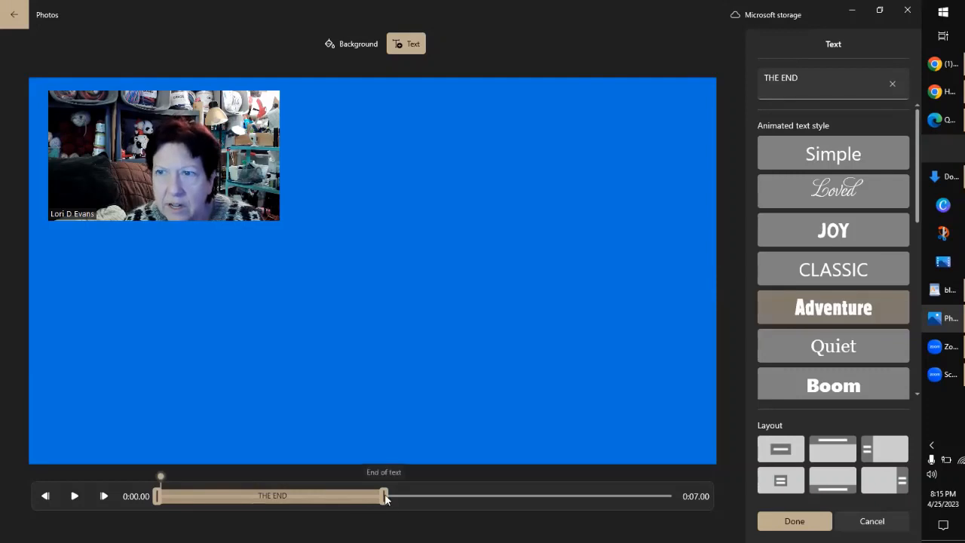
left_click_drag(385, 499, 601, 500)
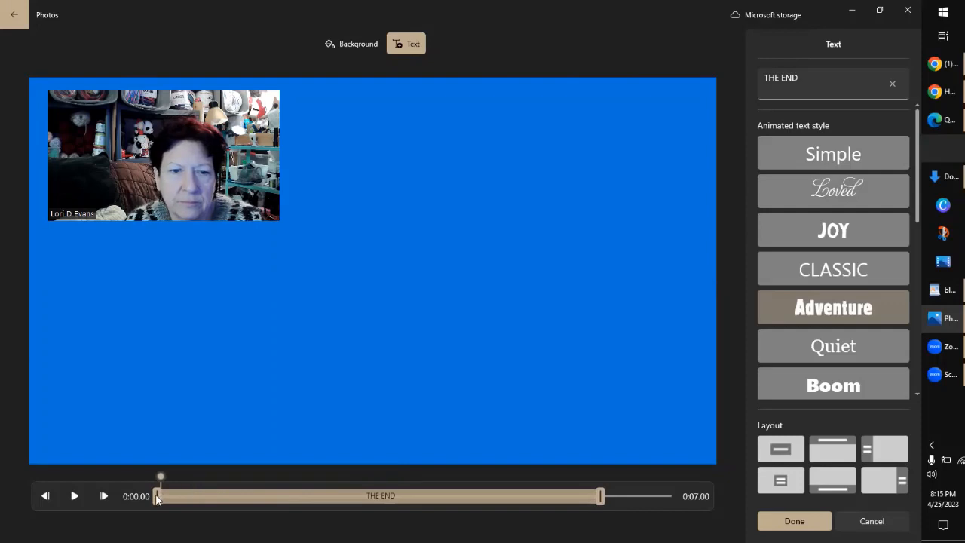
left_click_drag(157, 496, 221, 506)
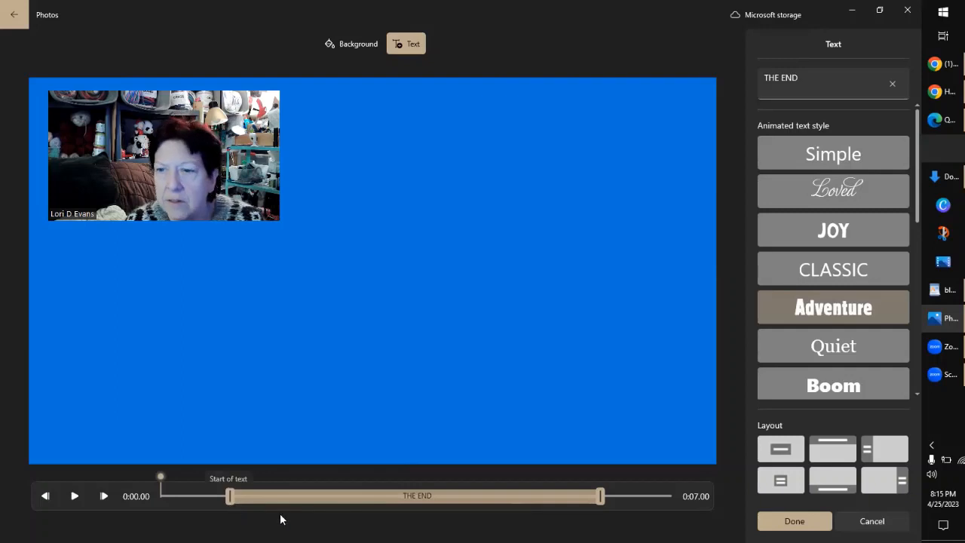
left_click(795, 520)
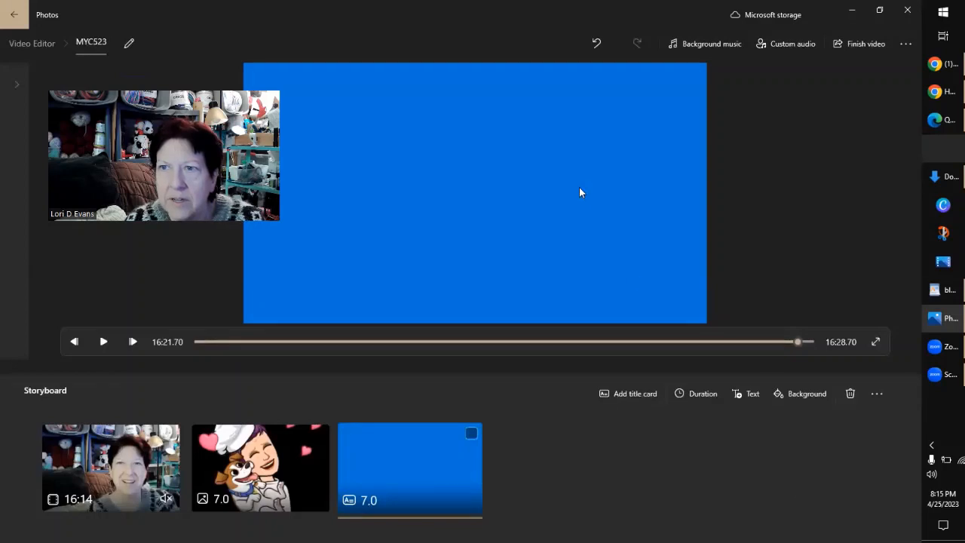
left_click(194, 503)
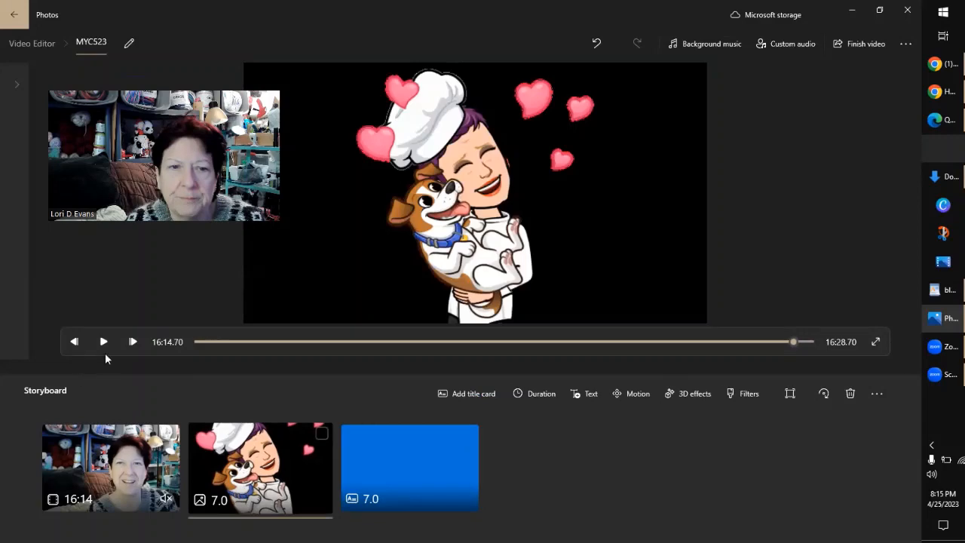
left_click(106, 350)
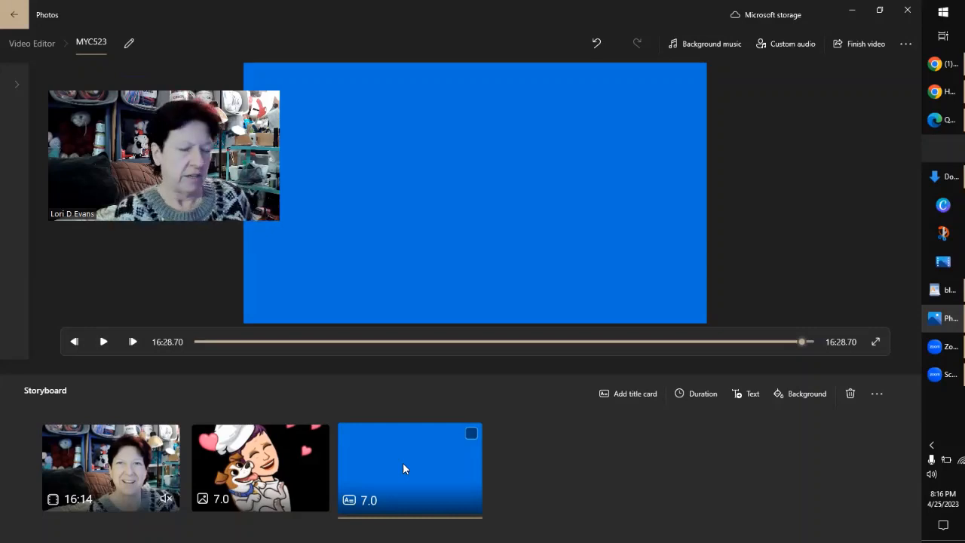
Move the cartoon image clip to the end of the storyboard, after the blue title card.
left_click(131, 466)
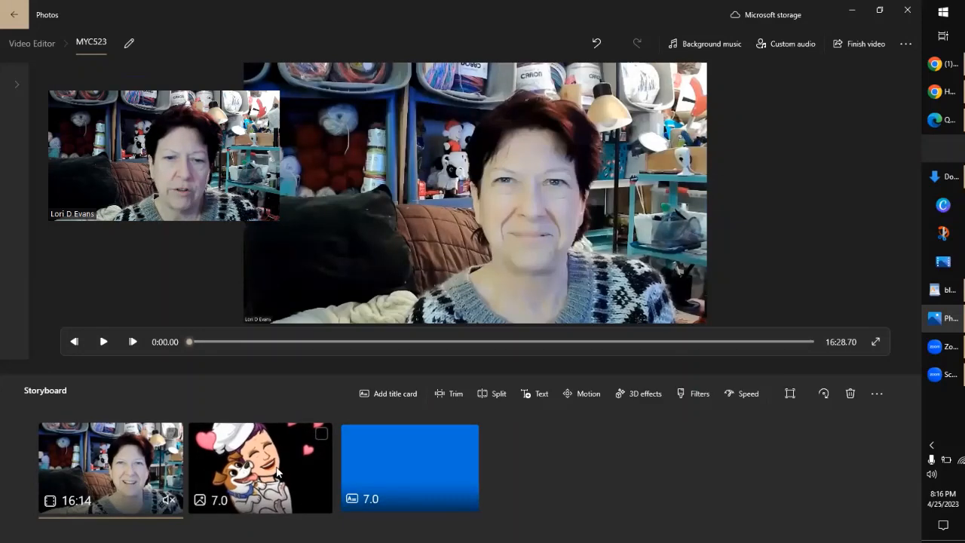
left_click_drag(282, 467, 461, 486)
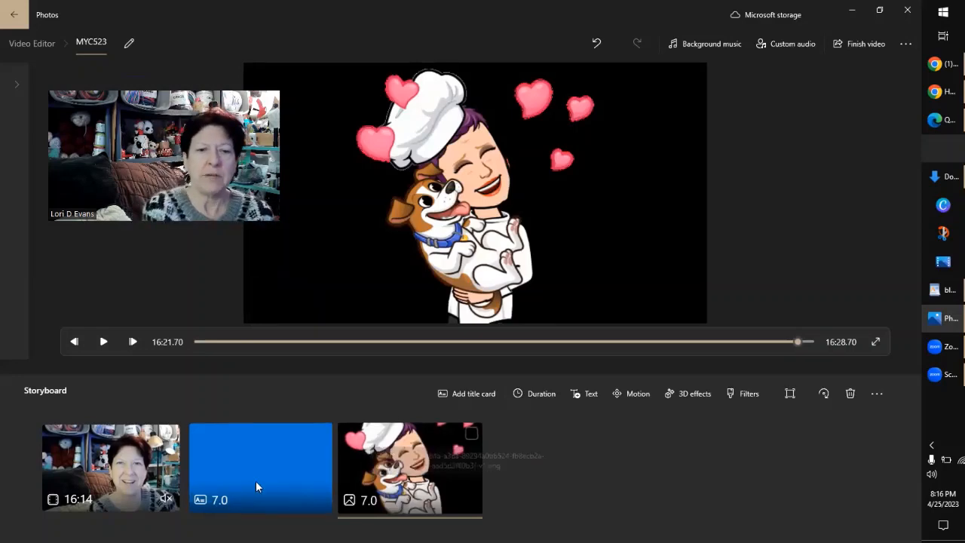
Split the Zoom recording clip into two clips at 5:18.20.
left_click(126, 475)
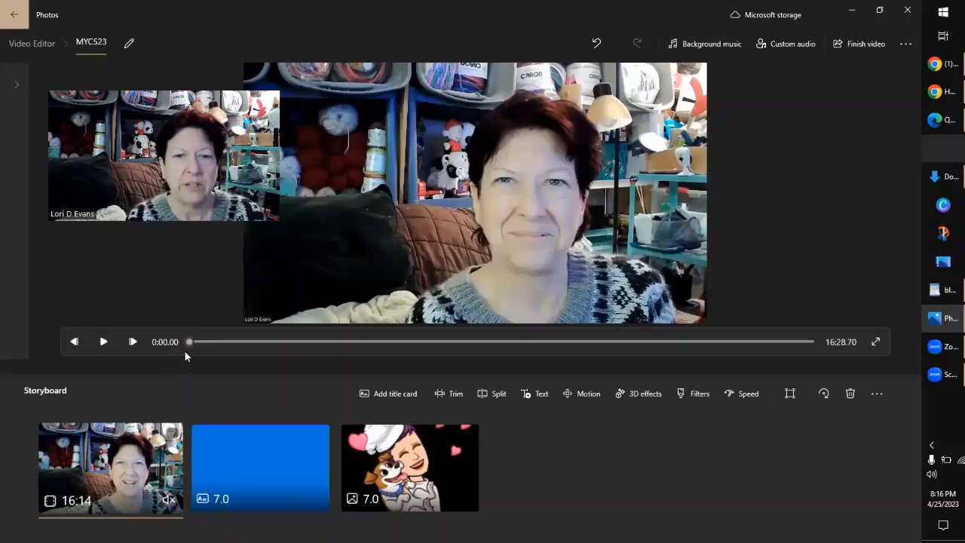
left_click_drag(204, 341, 390, 343)
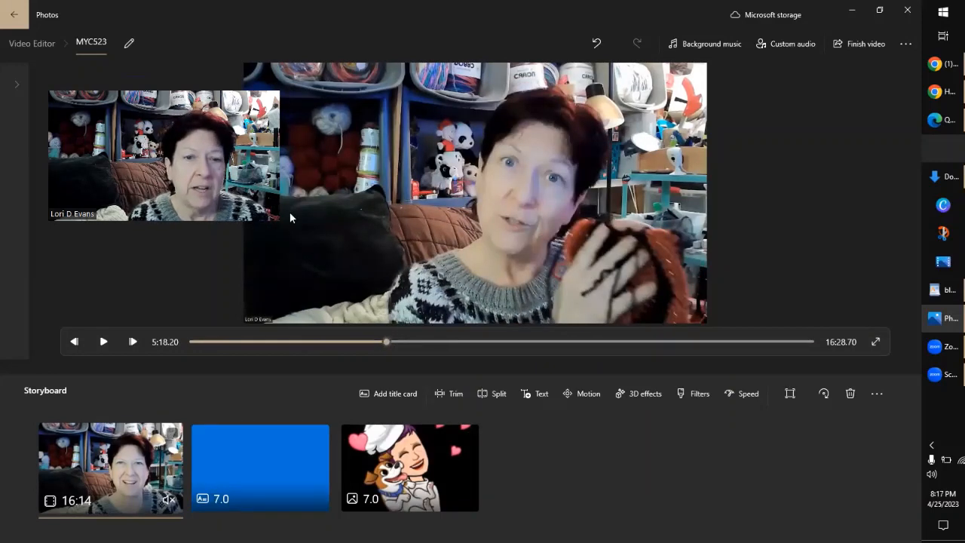
left_click(500, 394)
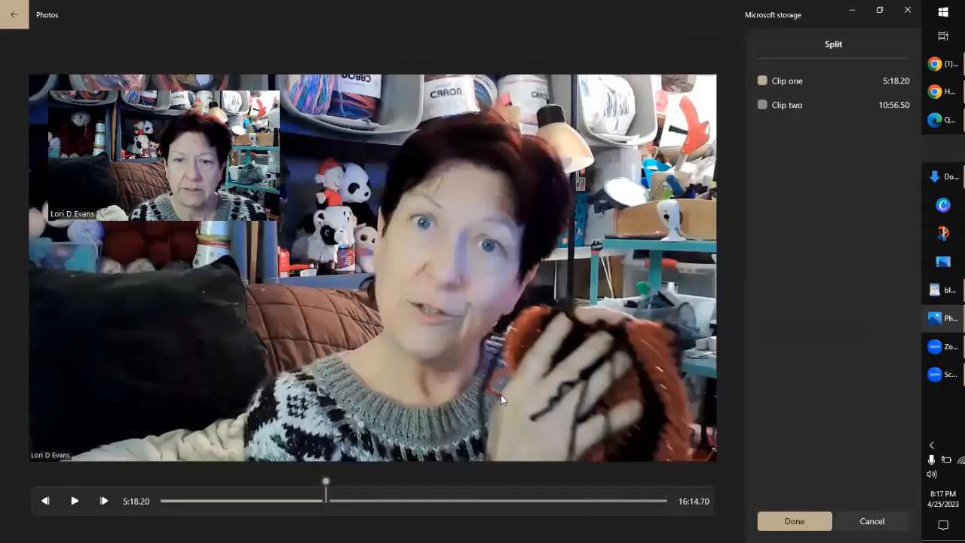
left_click(794, 521)
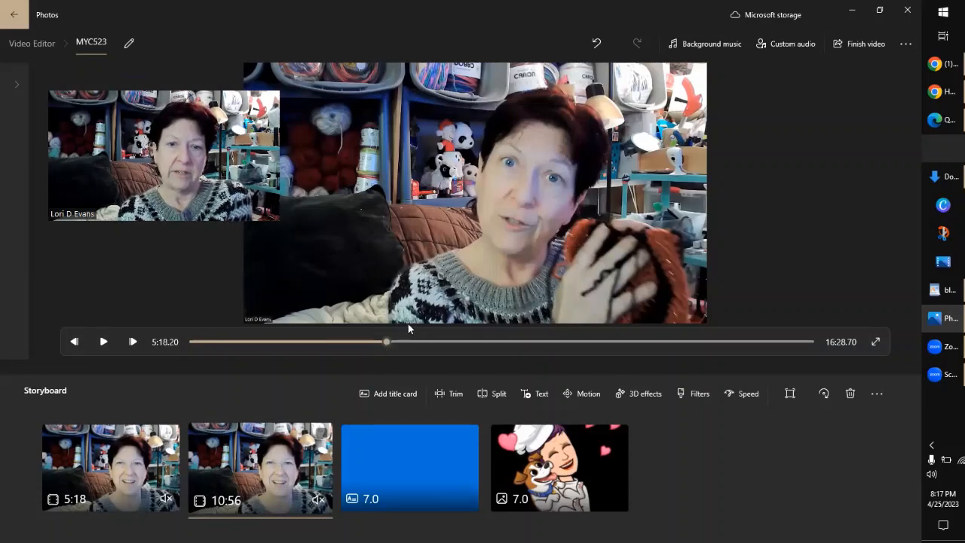
Split the second Zoom recording clip at 6:37.00 on the project timeline and delete the 1:18 section before the cut.
left_click_drag(387, 341, 435, 346)
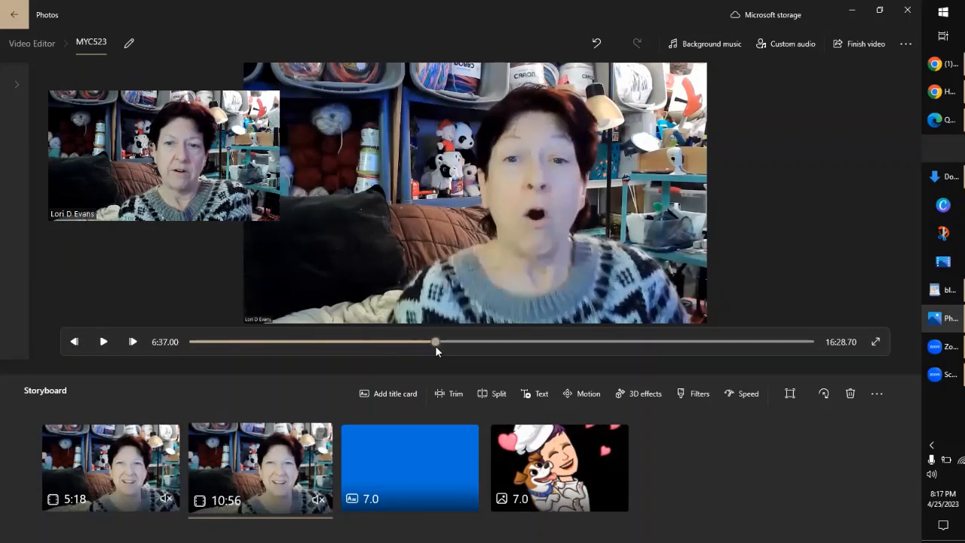
left_click(498, 398)
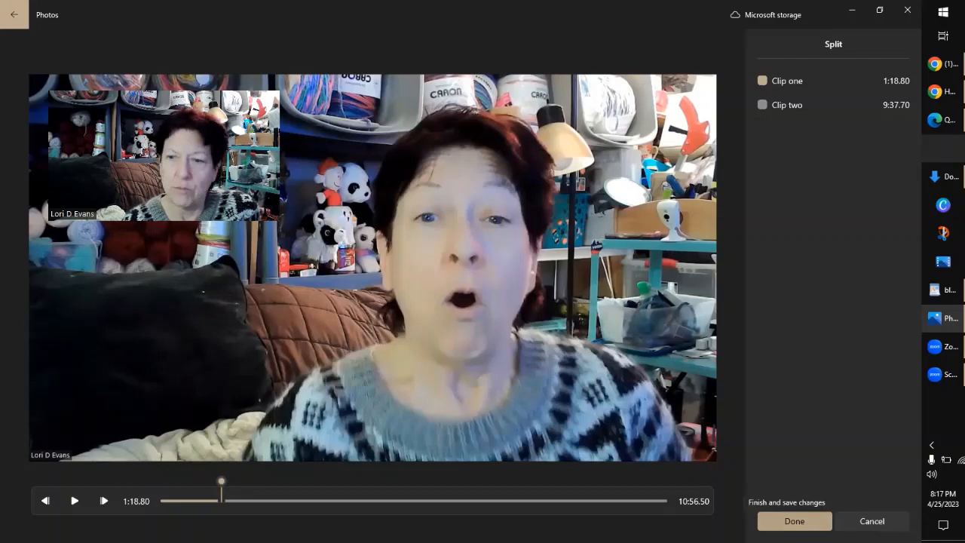
left_click(796, 521)
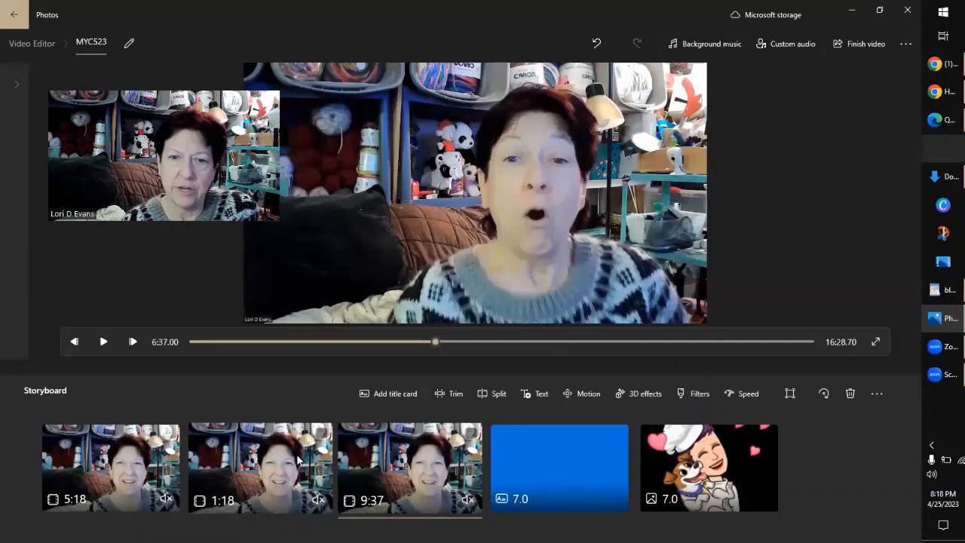
left_click(299, 460)
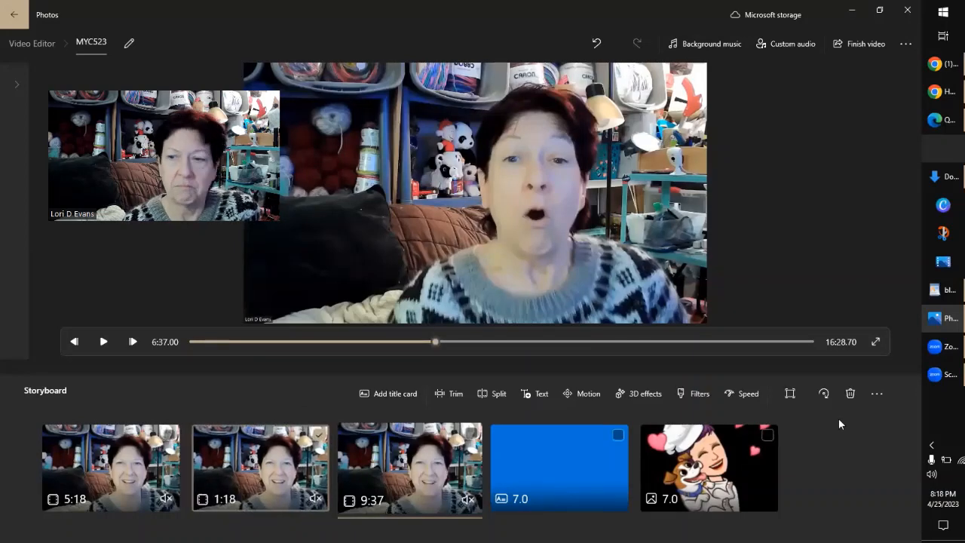
left_click(848, 394)
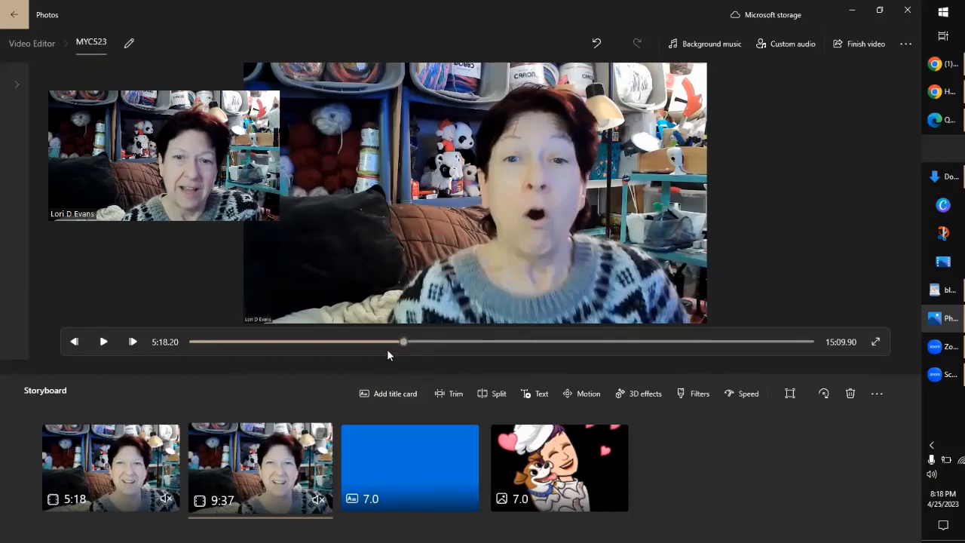
Split the remaining second recording clip at 8:09.83 on the project timeline.
left_click_drag(400, 341, 516, 342)
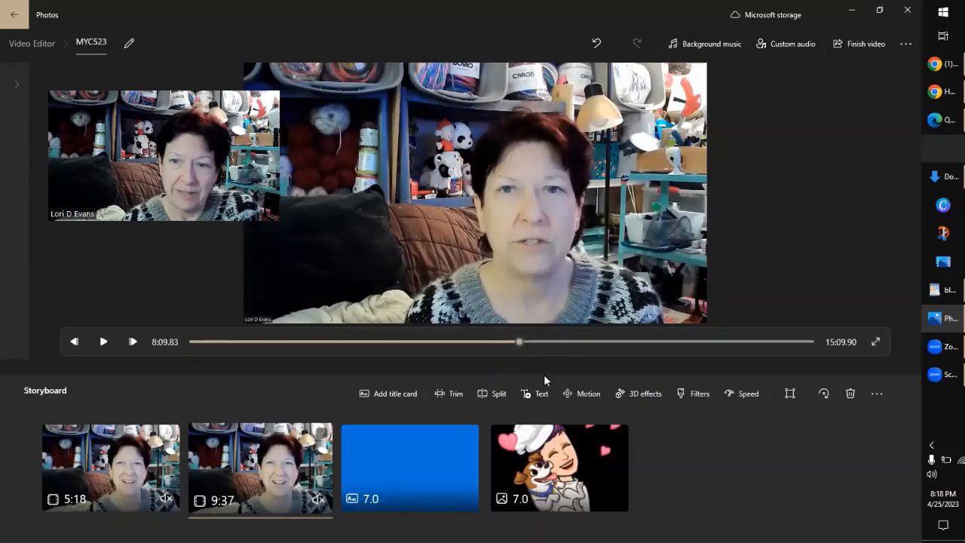
left_click(503, 397)
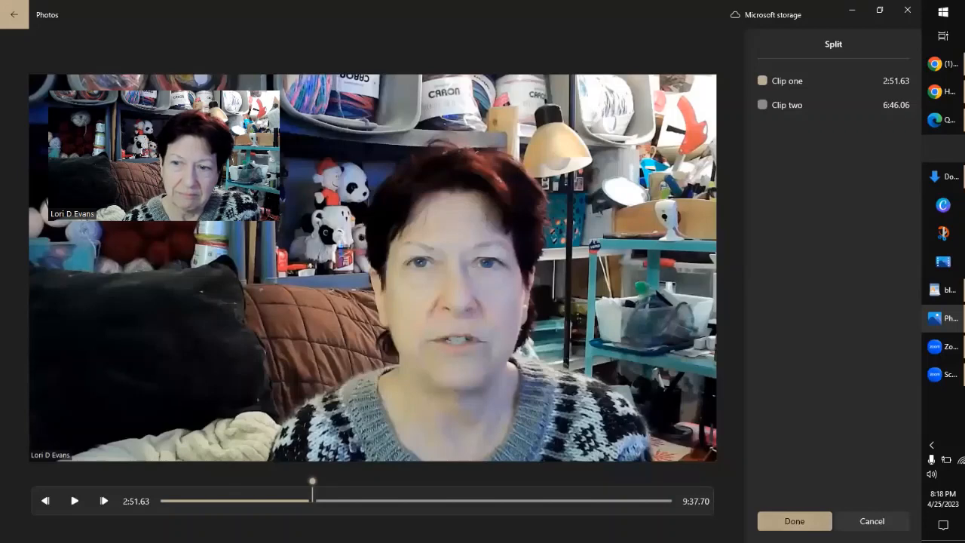
left_click(799, 526)
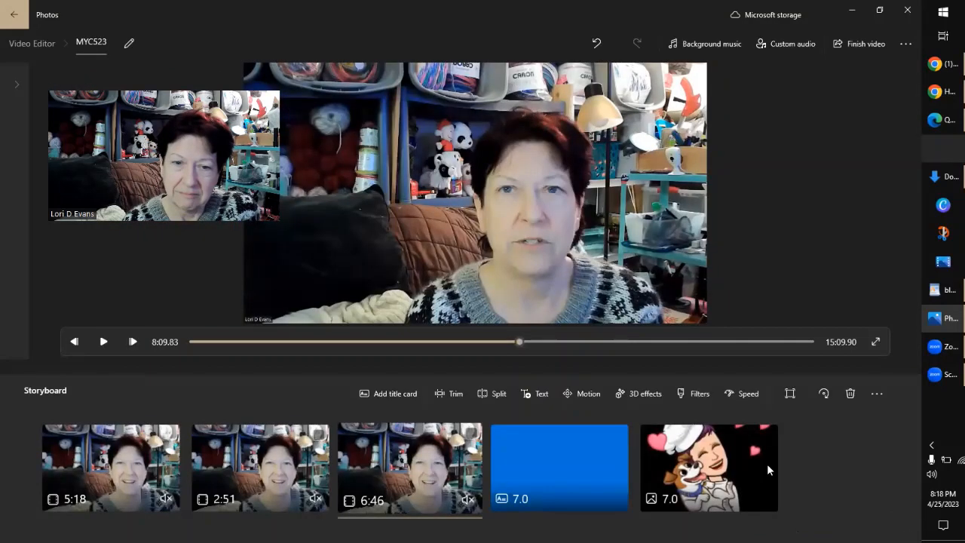
Set the playback speed of the 2:51 recording clip to 1.5x.
left_click(293, 455)
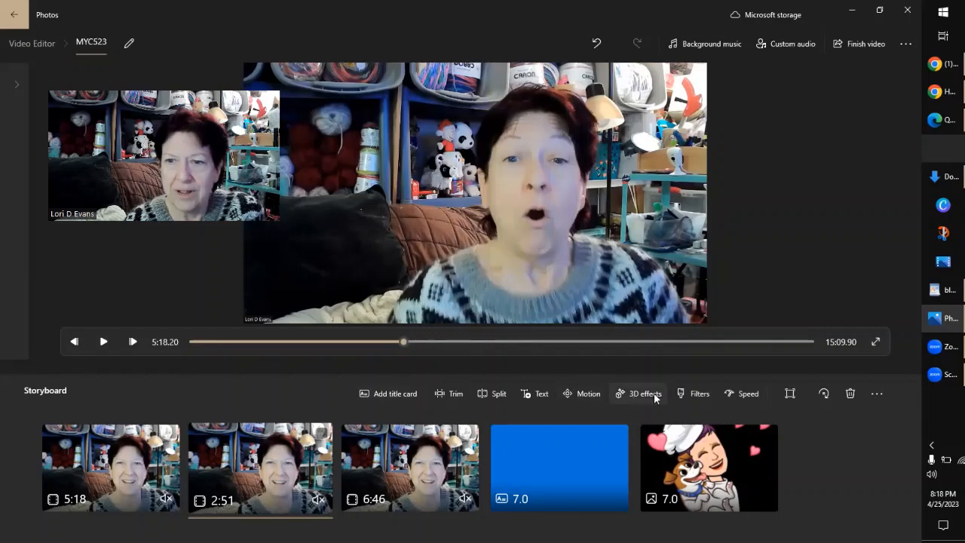
left_click(749, 395)
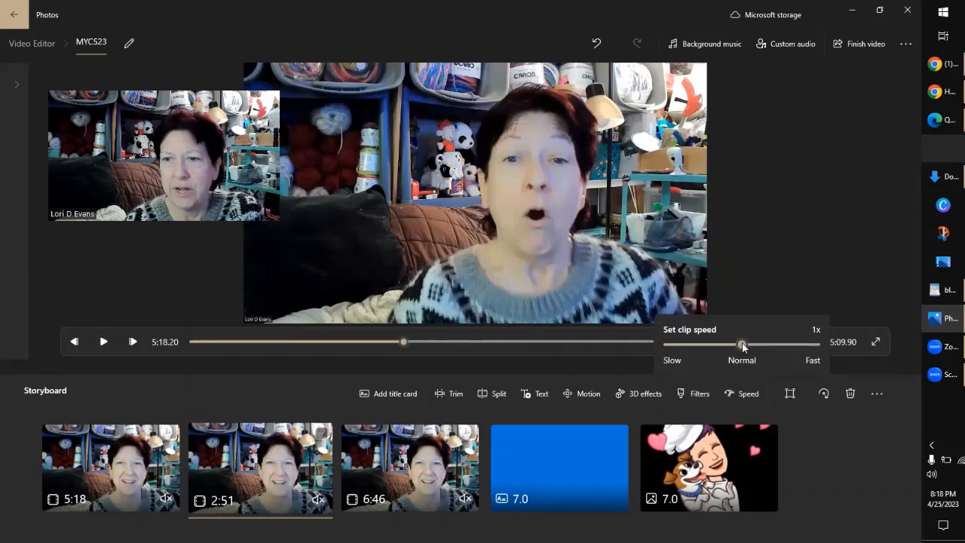
mouse_move(741, 342)
left_mouse_down()
mouse_move(728, 341)
mouse_move(758, 350)
left_mouse_up()
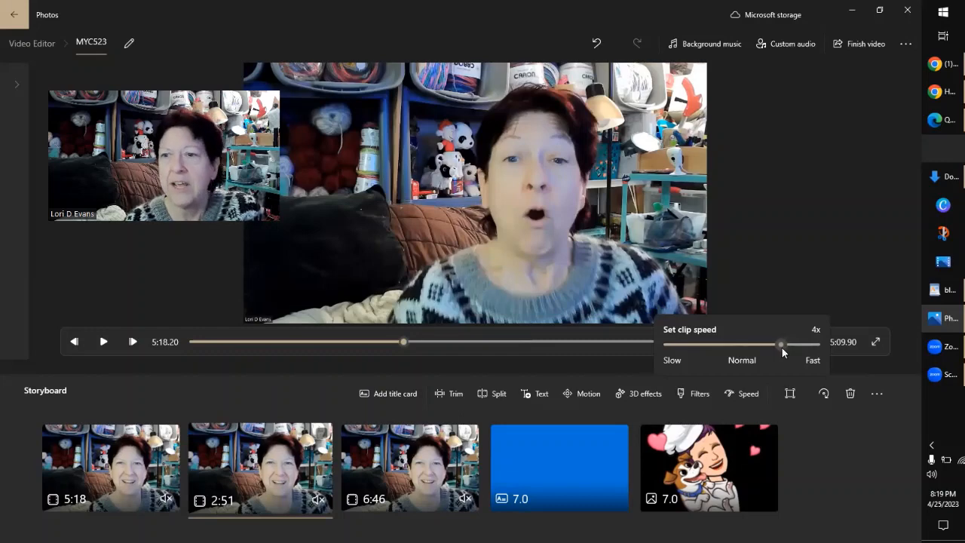
left_click_drag(782, 347, 771, 344)
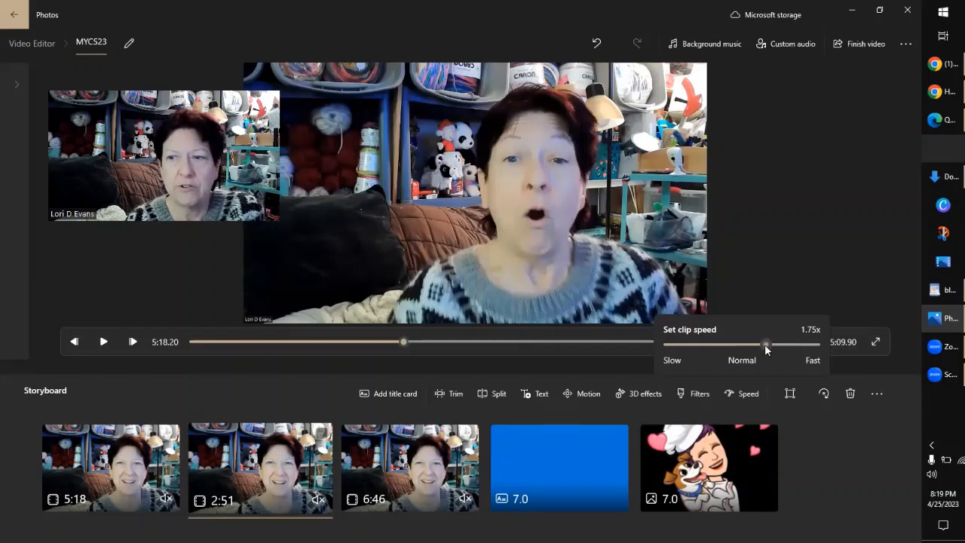
left_click_drag(764, 345, 758, 346)
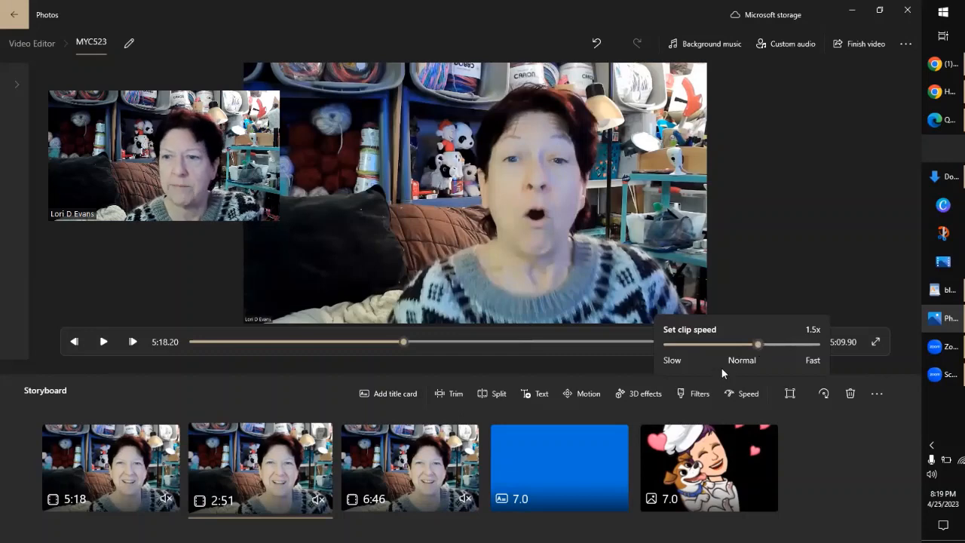
left_click(626, 374)
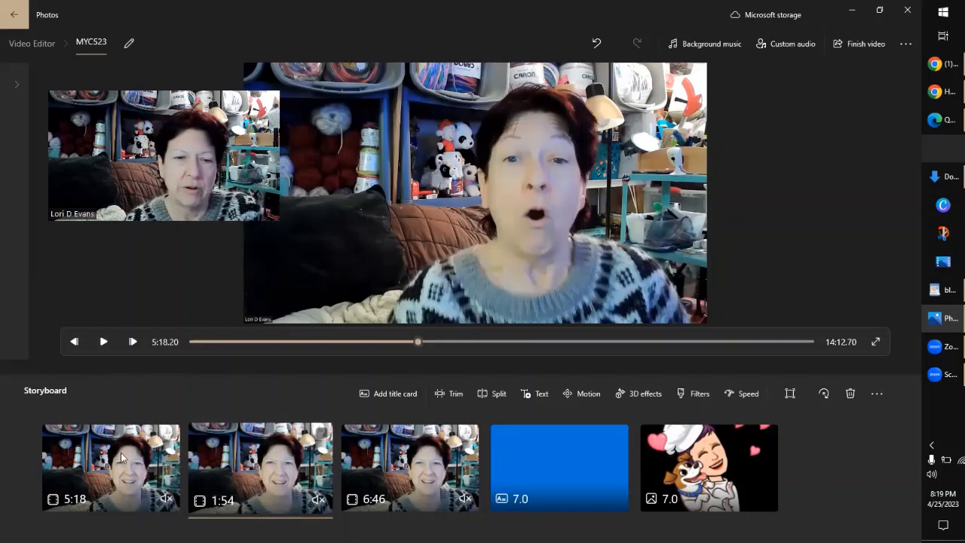
Unmute the second recording clip by raising its volume to near maximum, and play it to preview the faster speed.
left_click(161, 469)
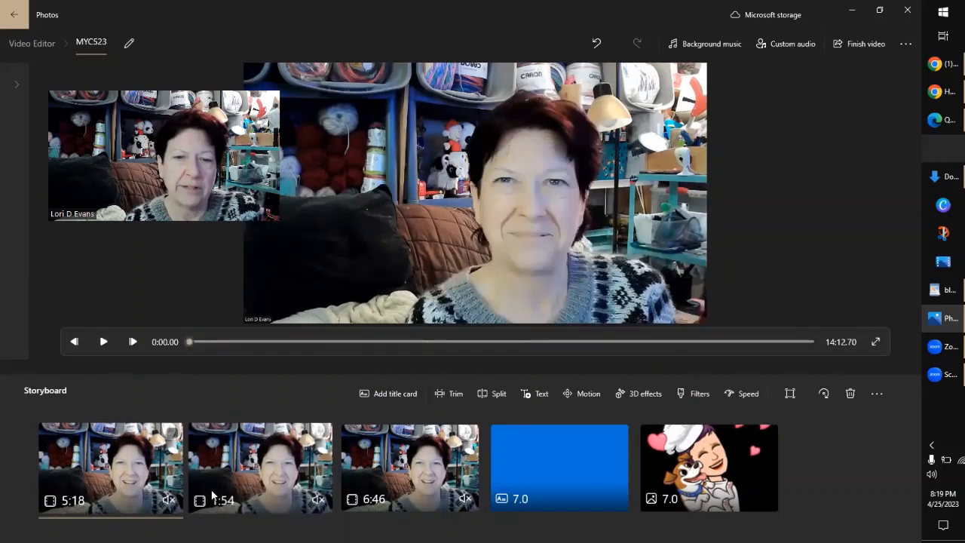
left_click(214, 476)
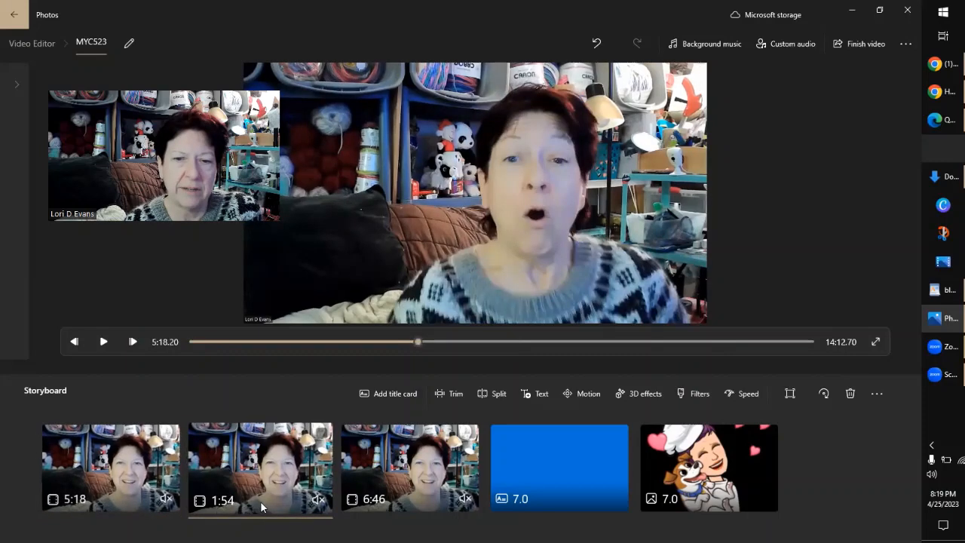
left_click(318, 500)
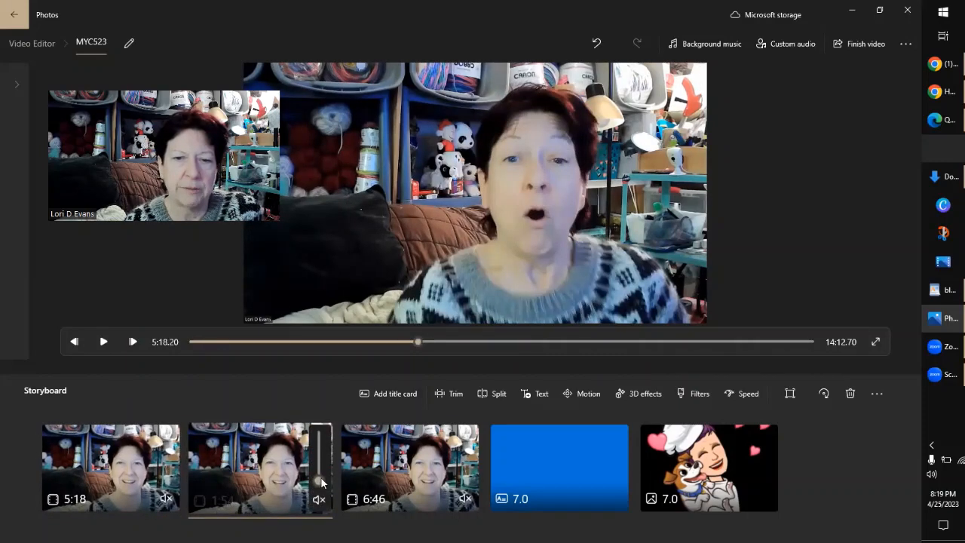
left_click(322, 441)
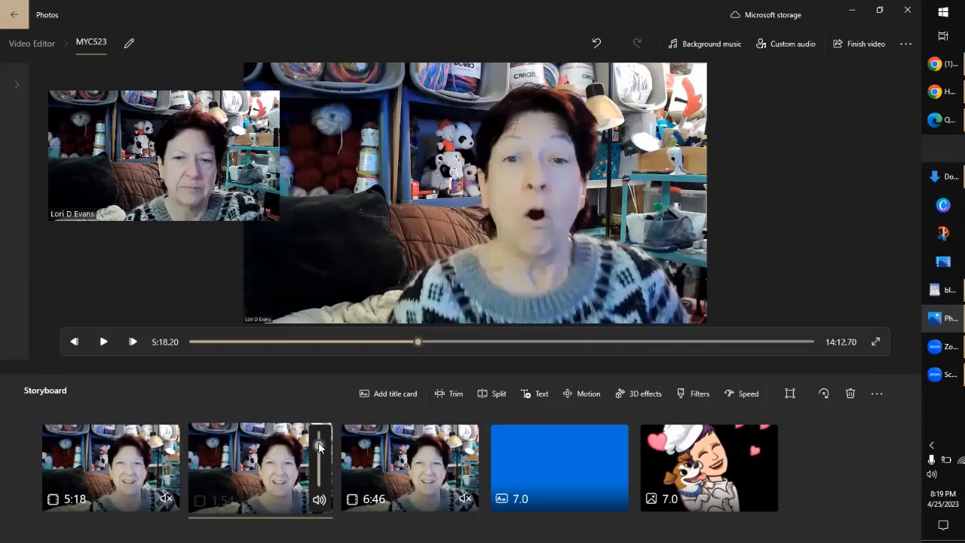
left_click(231, 486)
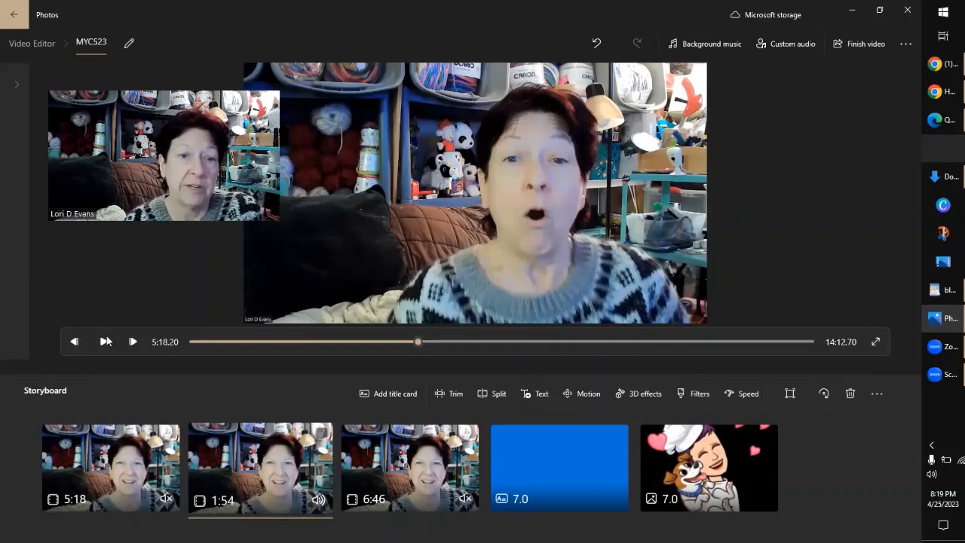
left_click(104, 343)
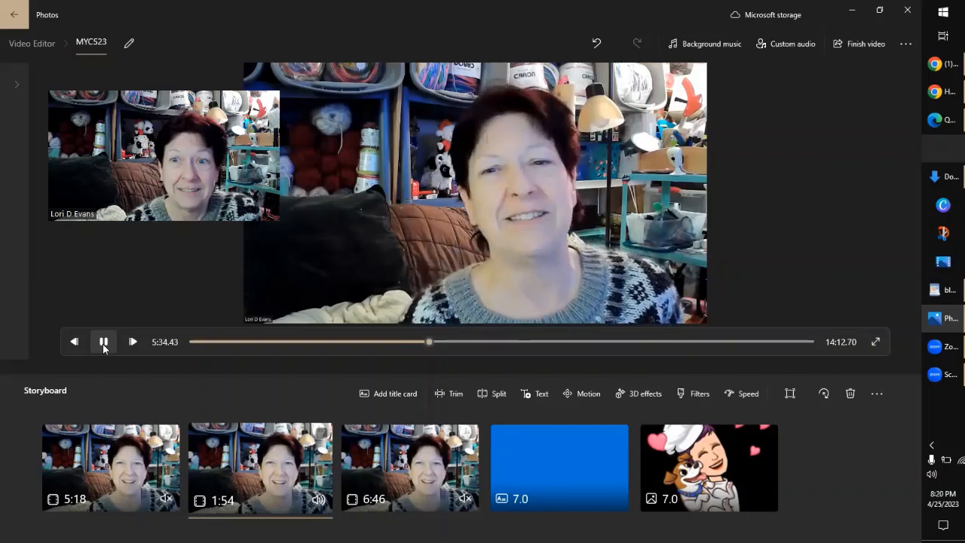
left_click(104, 341)
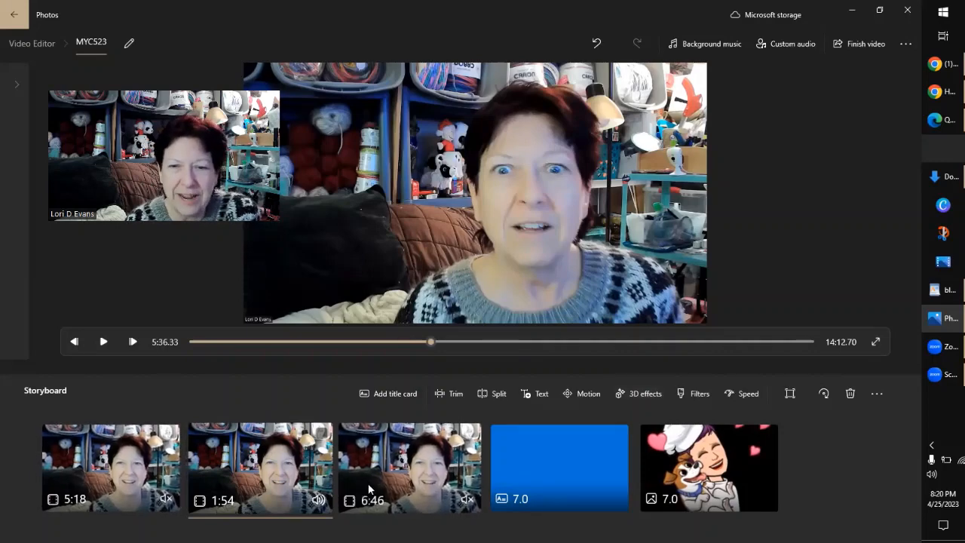
Select the third recording clip in the storyboard.
left_click(464, 463)
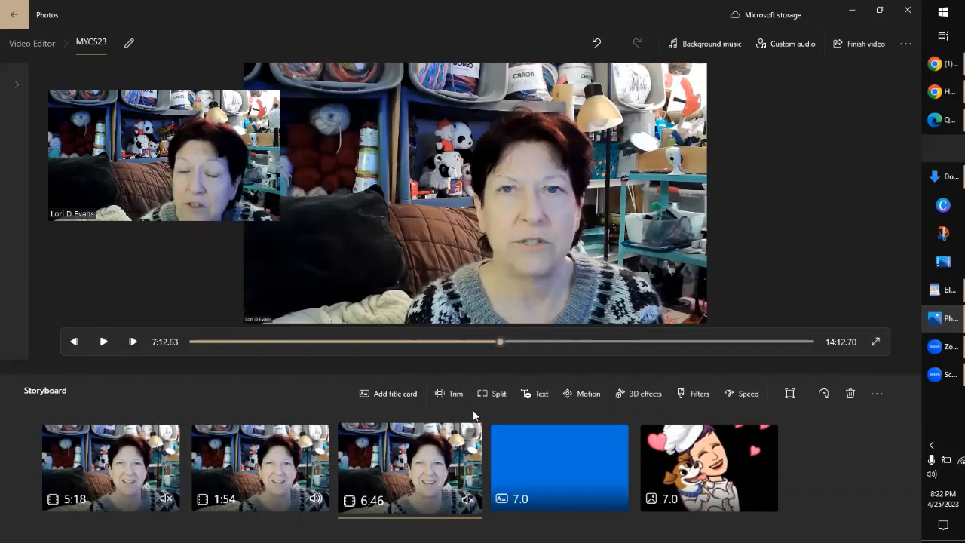
mouse_move(523, 451)
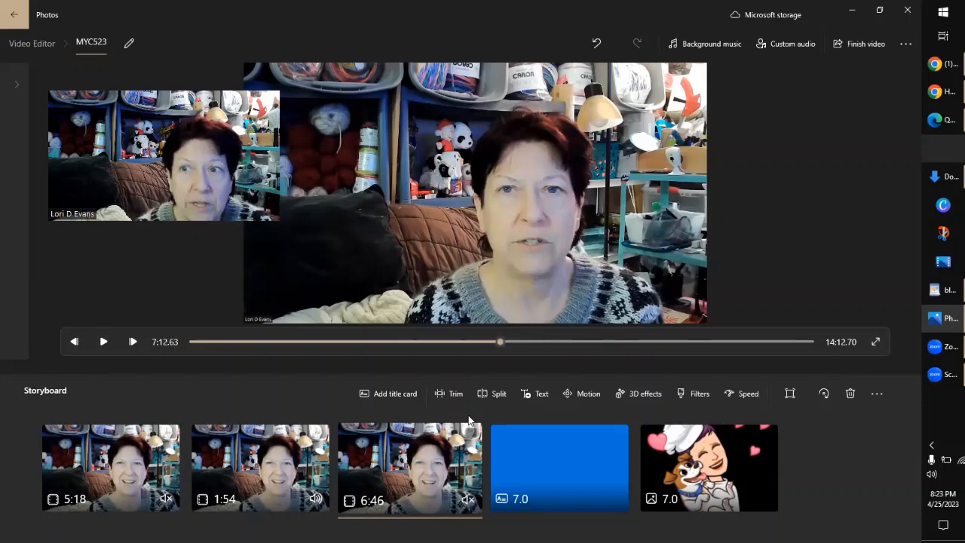
mouse_move(735, 449)
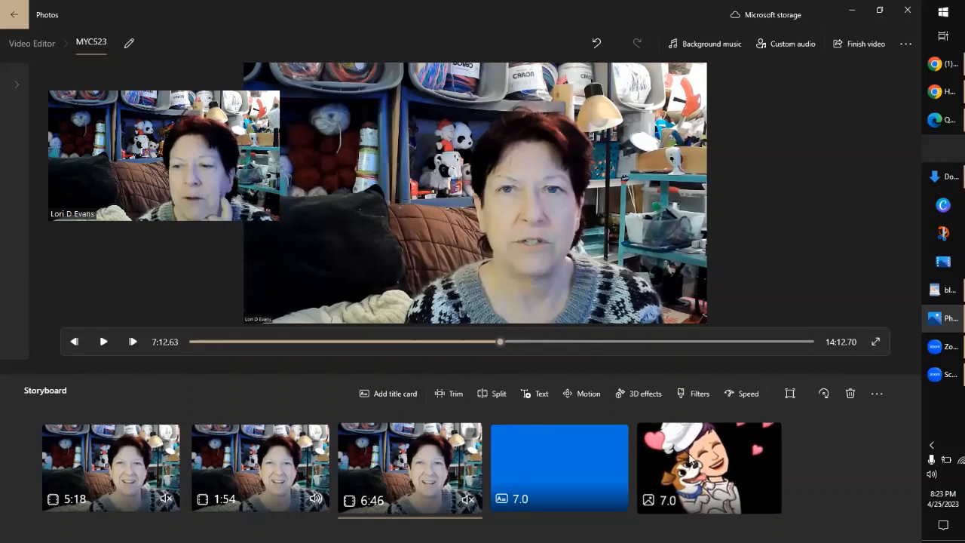